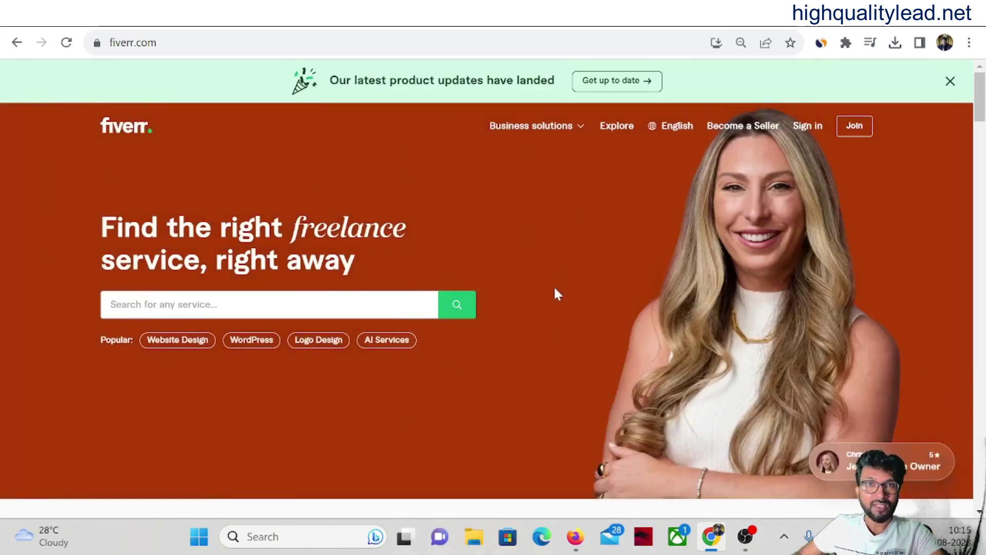
- Open the Logo Design category listed under Graphics & Design
{"action": "scroll", "coordinate": [425, 279], "scroll_direction": "down", "scroll_amount": 5}
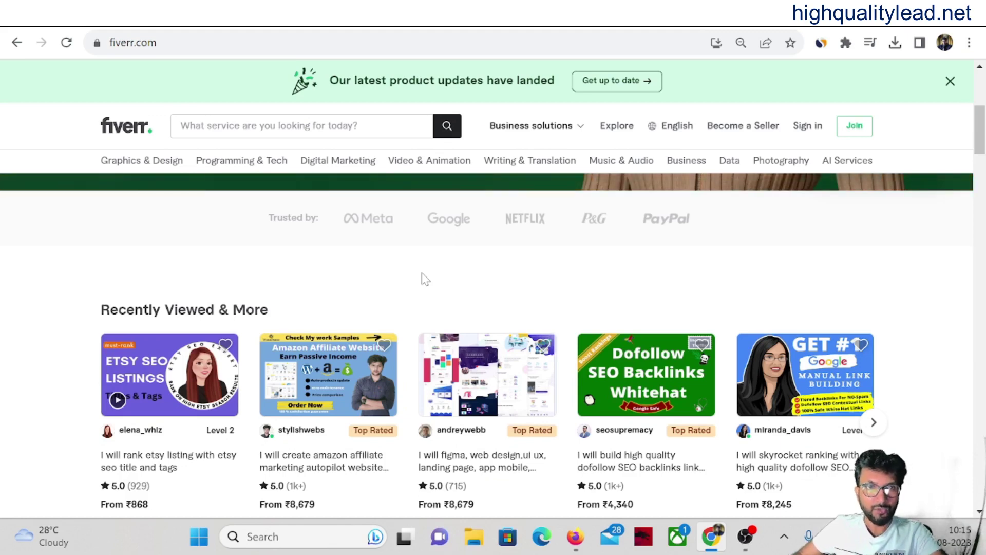
{"action": "mouse_move", "coordinate": [142, 162]}
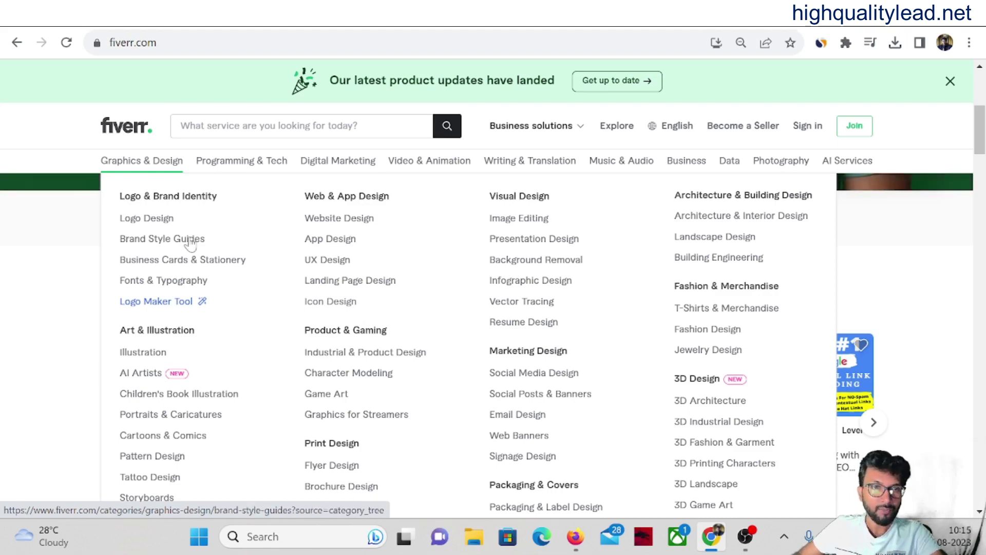
{"action": "left_click", "coordinate": [165, 220]}
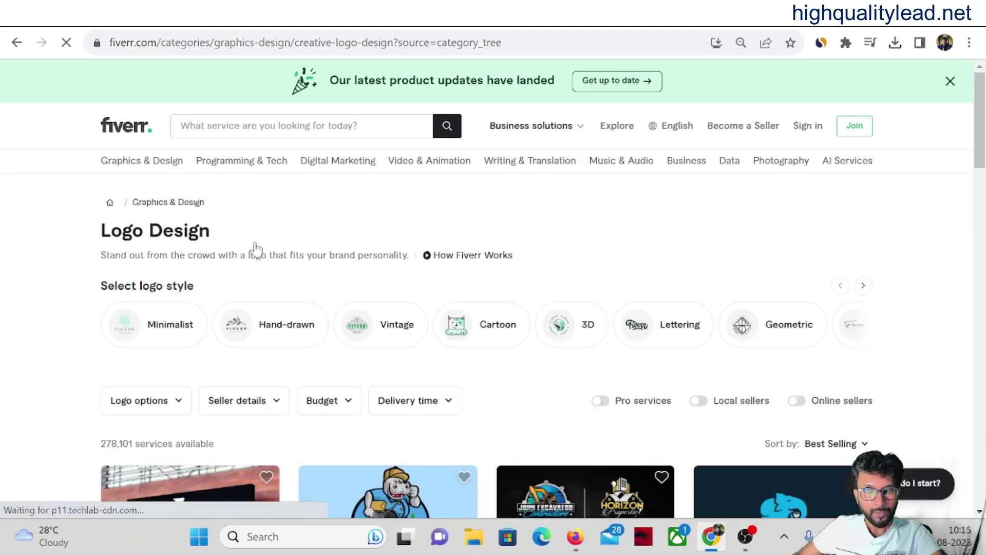
- Browse the logo design services and open the GorillaSmoke gig titled "I will do business logo design"
{"action": "scroll", "coordinate": [639, 328], "scroll_direction": "down", "scroll_amount": 3}
{"action": "scroll", "coordinate": [639, 328], "scroll_direction": "down", "scroll_amount": 3}
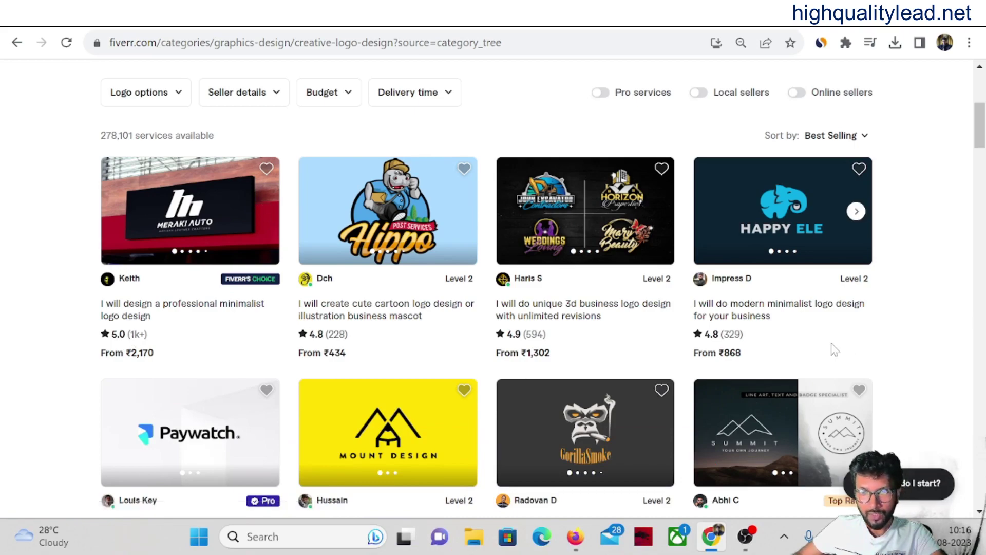
{"action": "scroll", "coordinate": [916, 341], "scroll_direction": "down", "scroll_amount": 5}
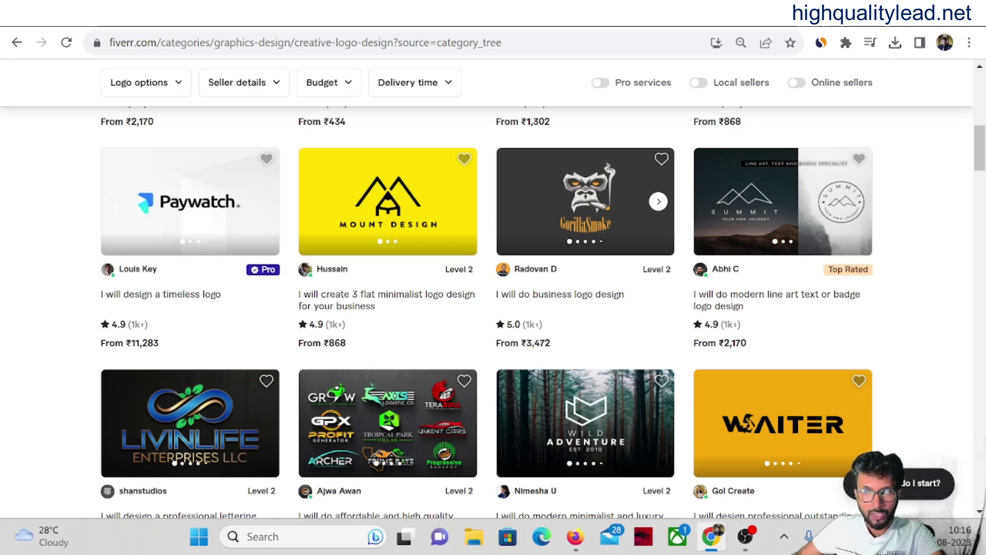
{"action": "left_click", "coordinate": [582, 203]}
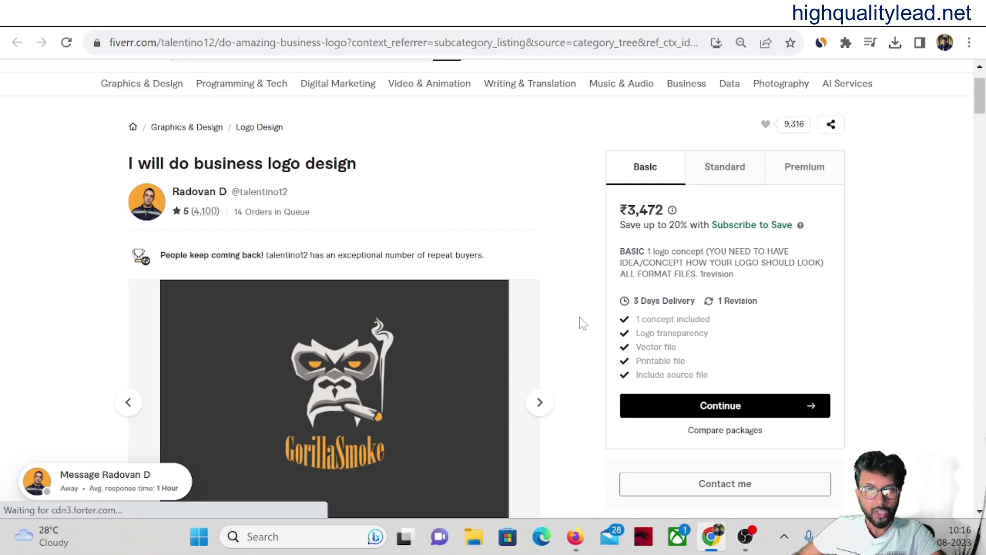
- Look through the gig's gallery and save the six-logo image containing BullPro and HeadMusic to the Downloads folder
{"action": "scroll", "coordinate": [578, 332], "scroll_direction": "down", "scroll_amount": 1}
{"action": "left_click", "coordinate": [539, 327]}
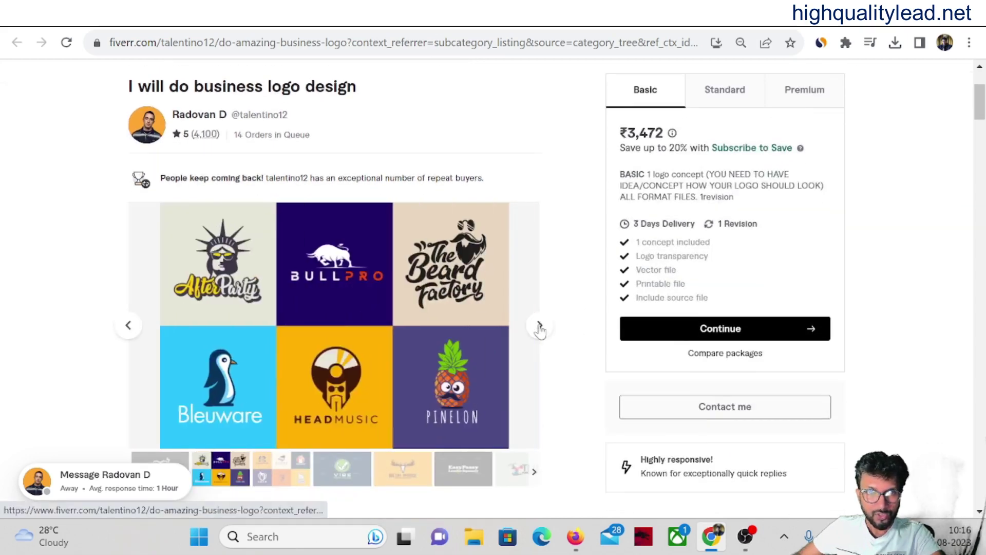
{"action": "left_click", "coordinate": [540, 326]}
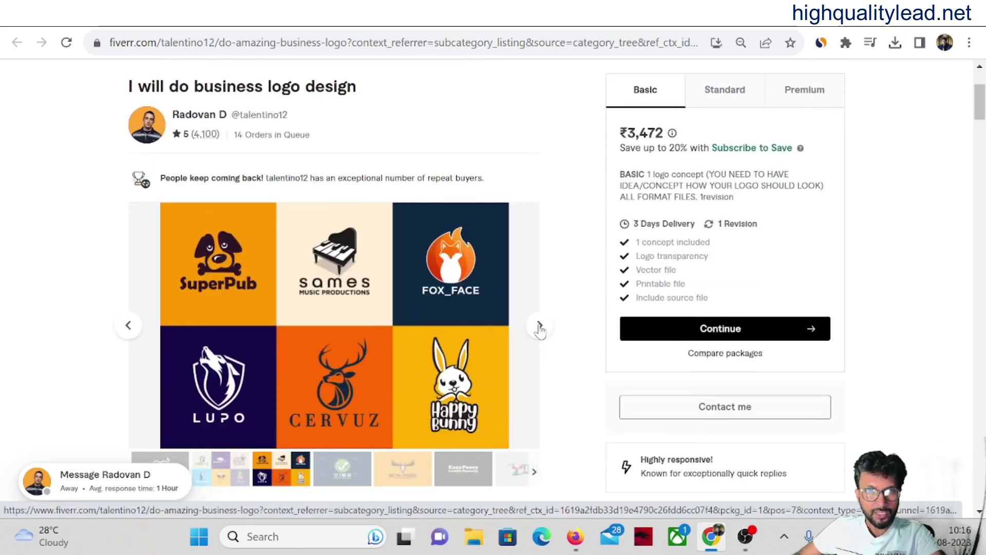
{"action": "left_click", "coordinate": [540, 327]}
{"action": "left_click", "coordinate": [128, 325]}
{"action": "left_click", "coordinate": [128, 325]}
{"action": "right_click", "coordinate": [331, 287]}
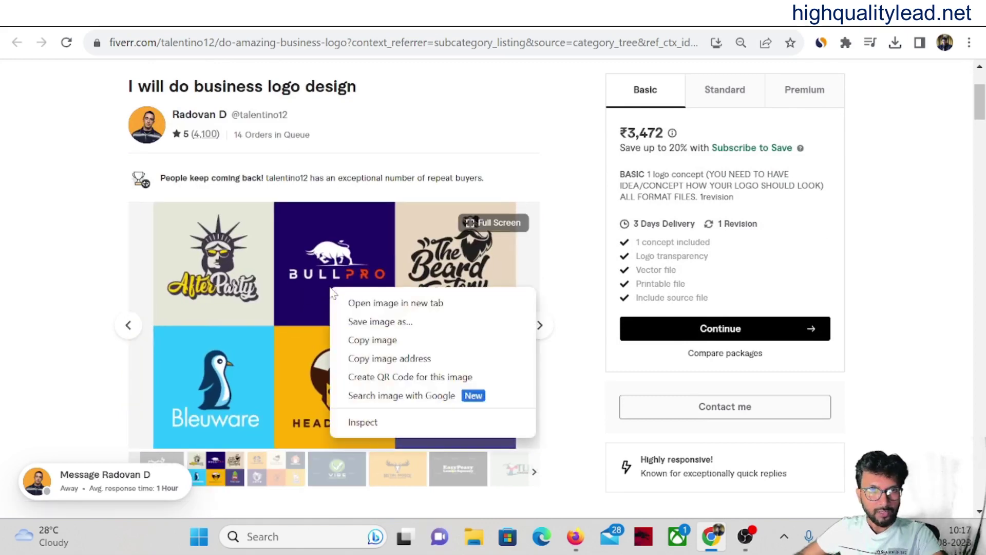
{"action": "left_click", "coordinate": [373, 325]}
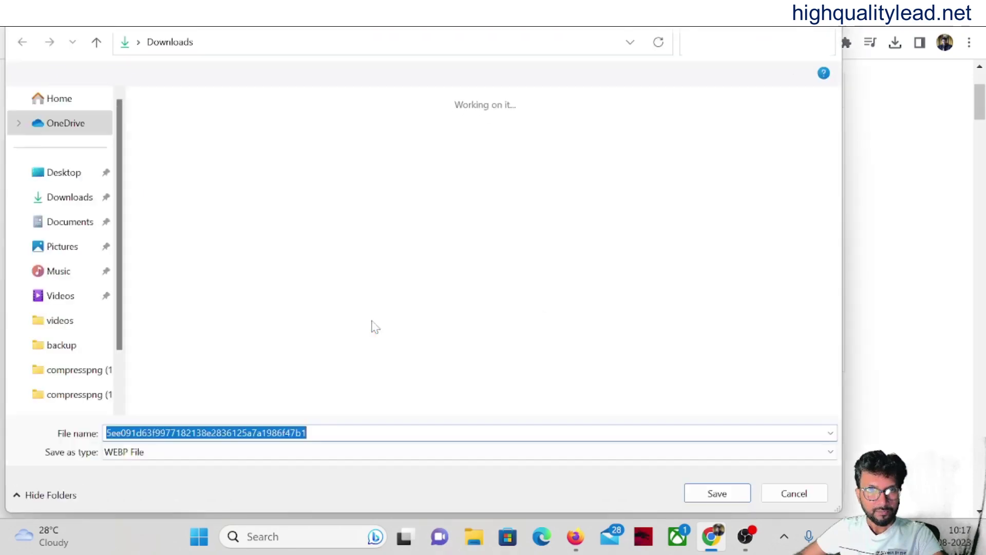
{"action": "left_click", "coordinate": [717, 493]}
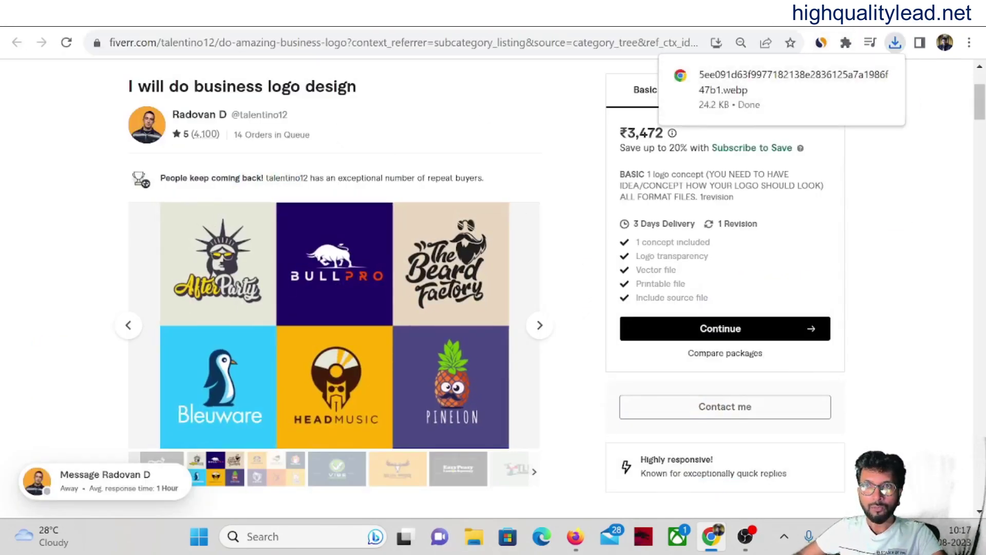
- Search Google for "canve" in a new browser tab and open the Canva website
{"action": "key", "text": "ctrl+t"}
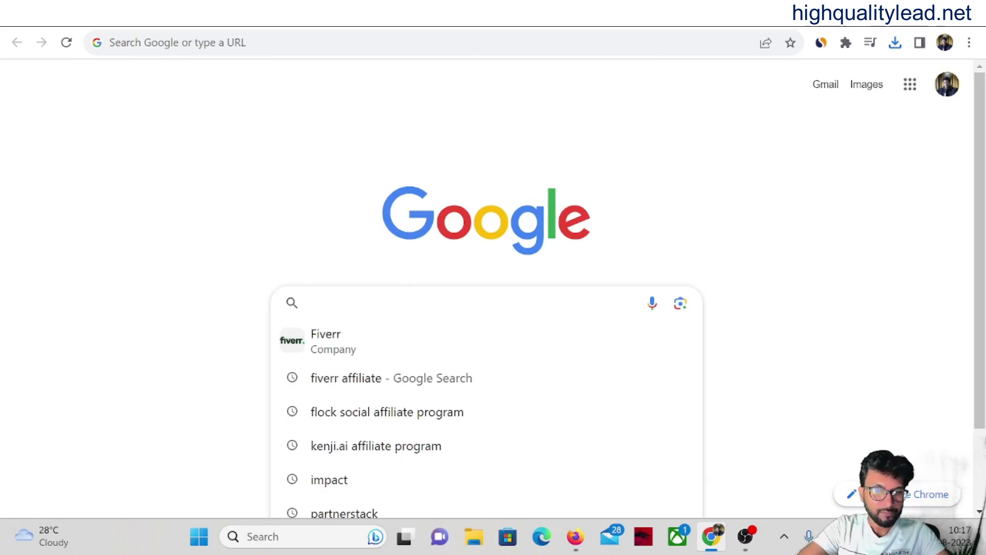
{"action": "type", "text": "canve"}
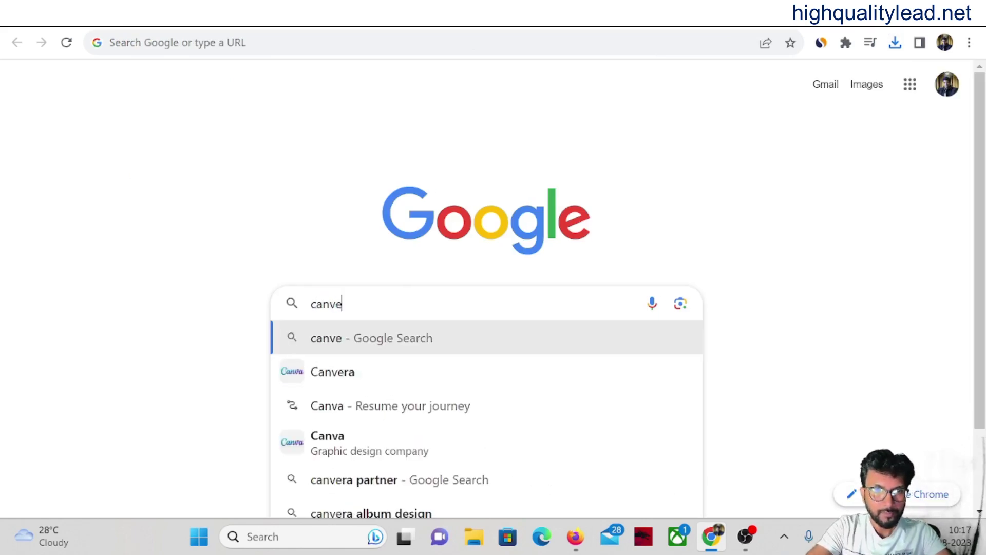
{"action": "key", "text": "Return"}
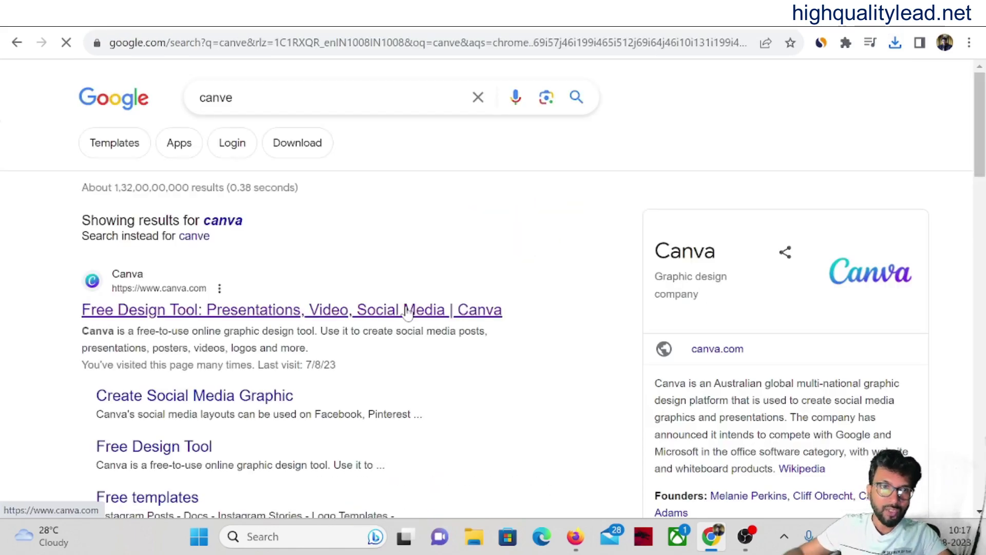
{"action": "left_click", "coordinate": [228, 311]}
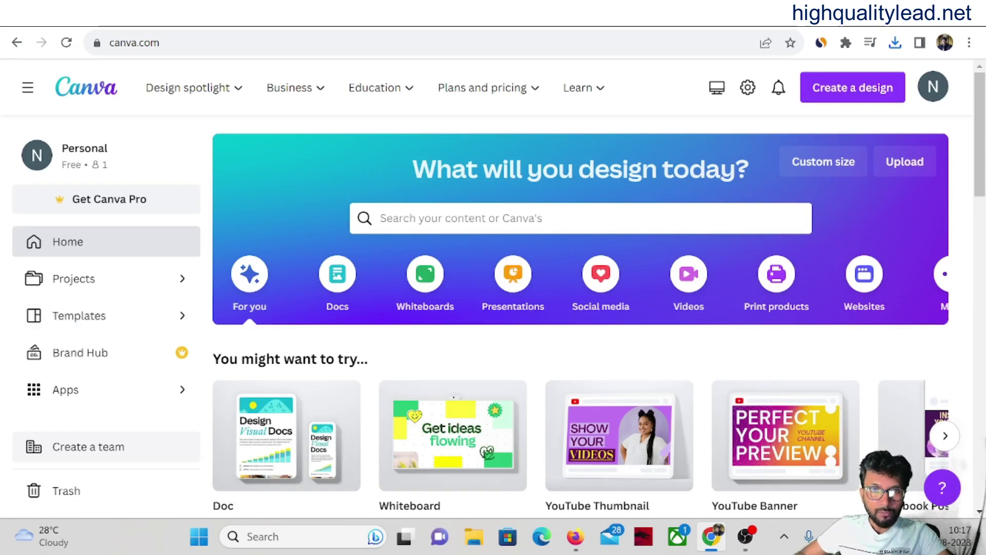
- Find the Pinterest Pin (1080 × 1920 px) templates and create a blank design of that type
{"action": "left_click", "coordinate": [513, 219]}
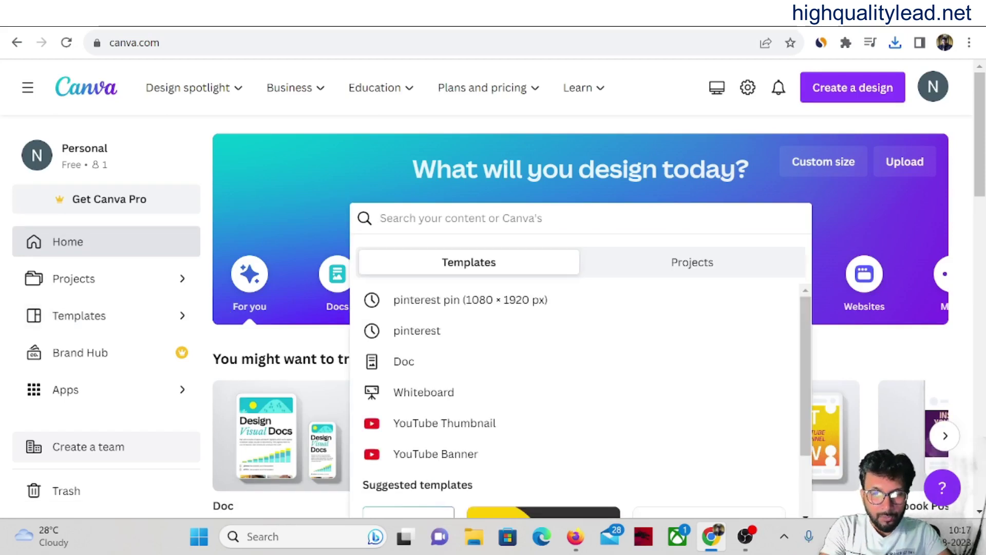
{"action": "type", "text": "pain"}
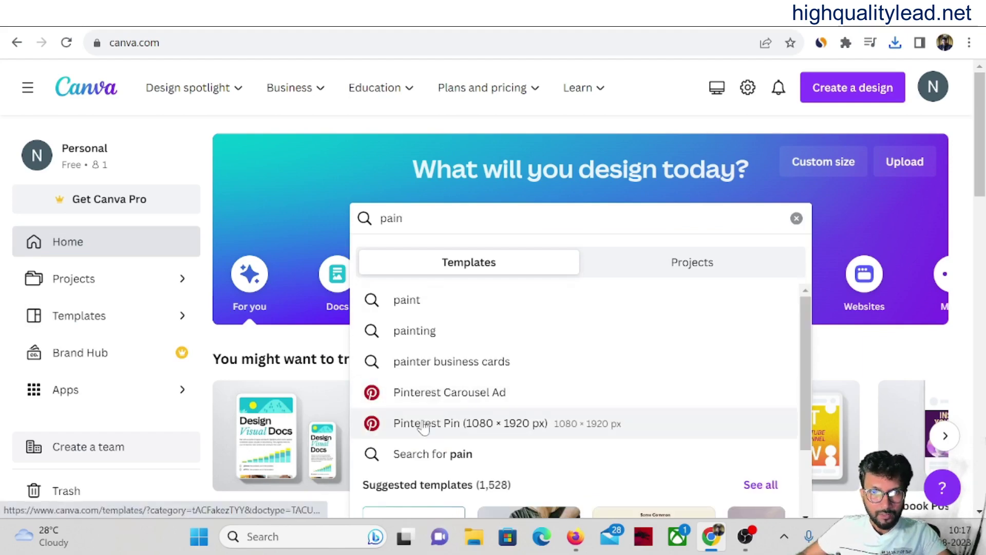
{"action": "left_click", "coordinate": [421, 424]}
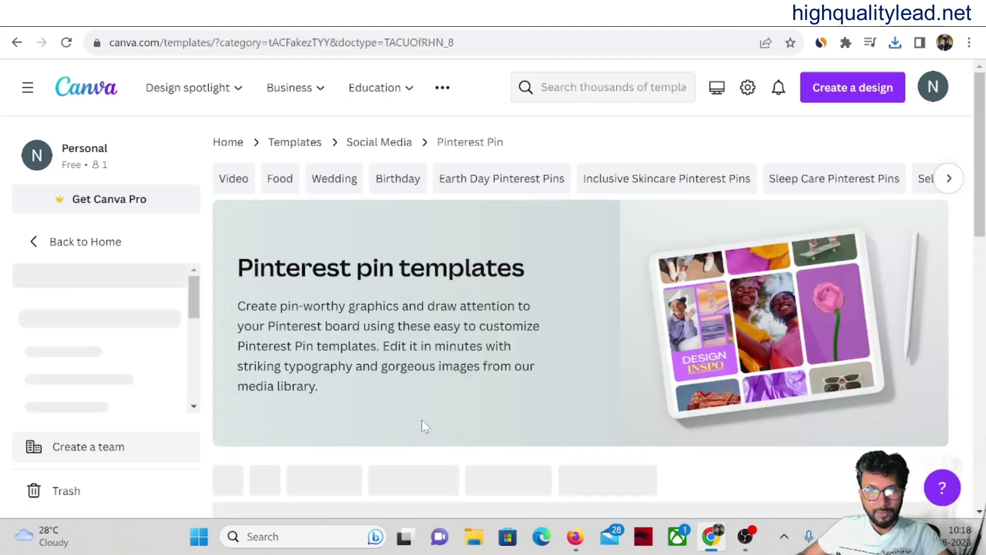
{"action": "scroll", "coordinate": [545, 344], "scroll_direction": "down", "scroll_amount": 3}
{"action": "scroll", "coordinate": [469, 337], "scroll_direction": "down", "scroll_amount": 4}
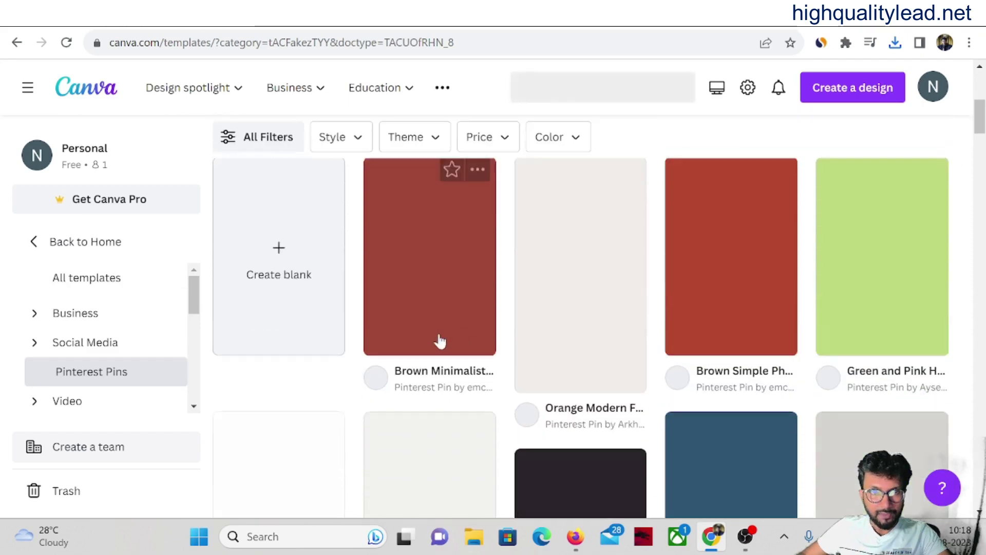
{"action": "left_click", "coordinate": [279, 240]}
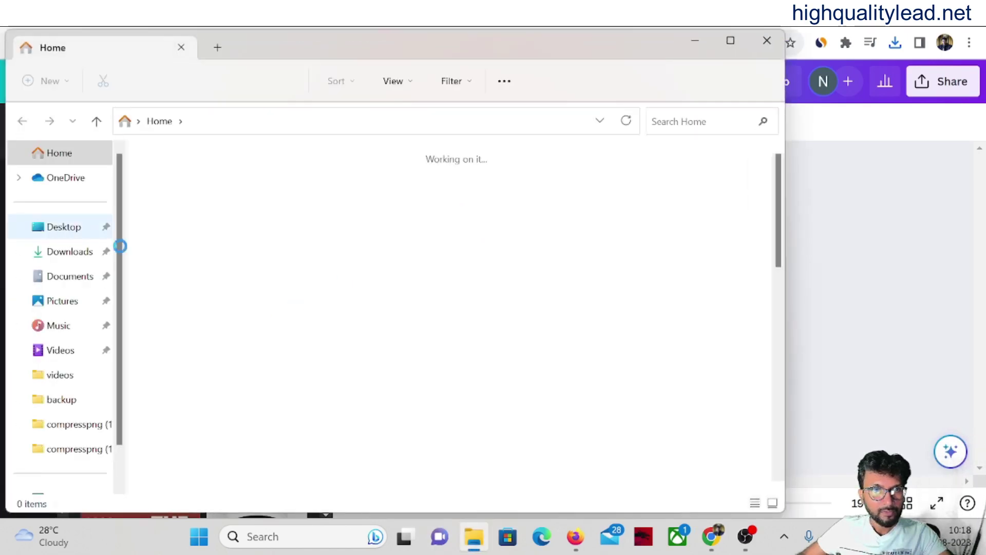
- Place the saved six-logo image from the Downloads folder onto the blank Pinterest pin
{"action": "left_click", "coordinate": [68, 258]}
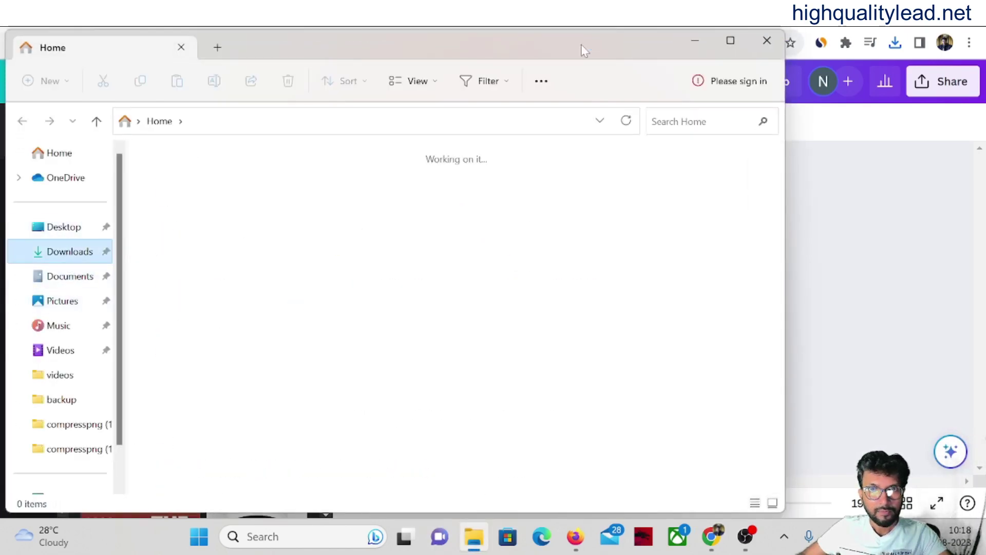
{"action": "left_click_drag", "start_coordinate": [581, 44], "coordinate": [491, 54]}
{"action": "left_click_drag", "start_coordinate": [93, 226], "coordinate": [693, 330]}
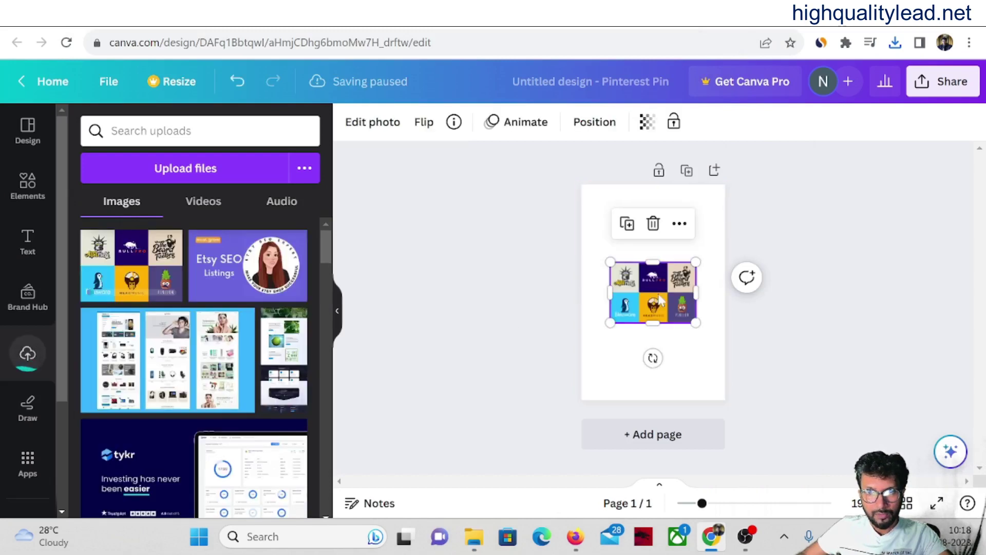
- Enlarge the logo image and centre it horizontally so it covers the pin down to its lower edge, leaving a blank strip above
{"action": "left_click_drag", "start_coordinate": [697, 322], "coordinate": [758, 368]}
{"action": "left_click_drag", "start_coordinate": [611, 368], "coordinate": [525, 416]}
{"action": "left_click_drag", "start_coordinate": [702, 307], "coordinate": [704, 291]}
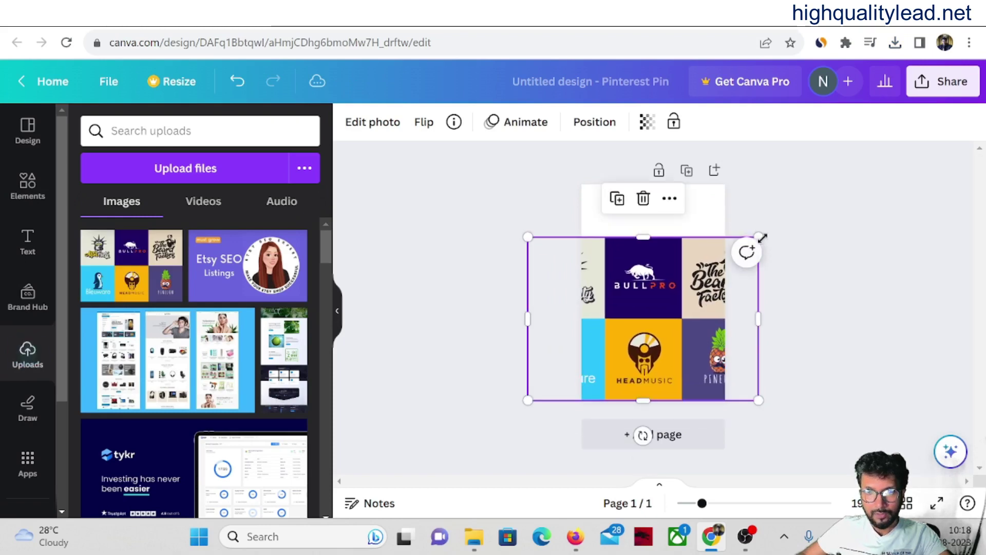
{"action": "left_click_drag", "start_coordinate": [759, 235], "coordinate": [773, 166]}
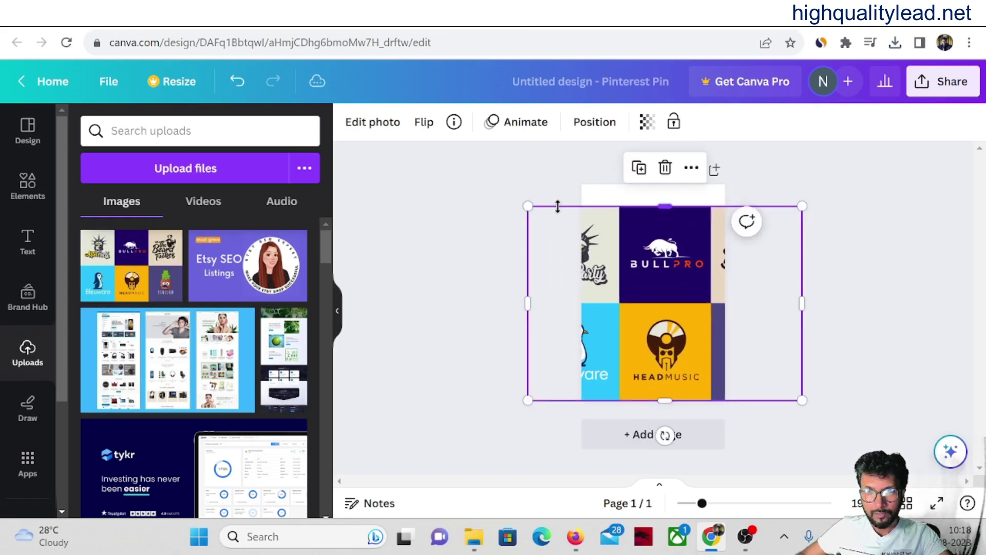
{"action": "mouse_move", "coordinate": [528, 205]}
{"action": "left_mouse_down"}
{"action": "mouse_move", "coordinate": [516, 191]}
{"action": "mouse_move", "coordinate": [528, 203]}
{"action": "left_mouse_up"}
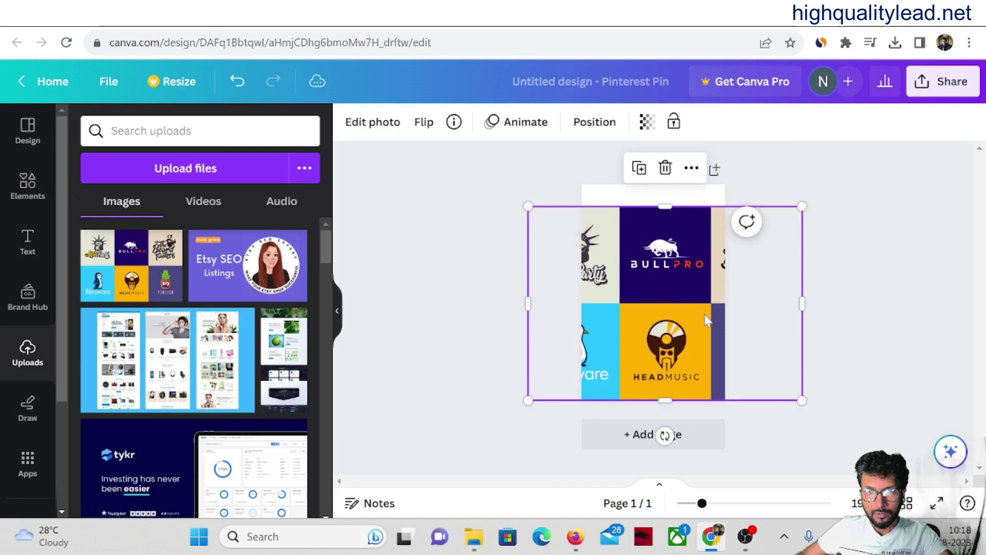
{"action": "left_click_drag", "start_coordinate": [699, 320], "coordinate": [688, 321]}
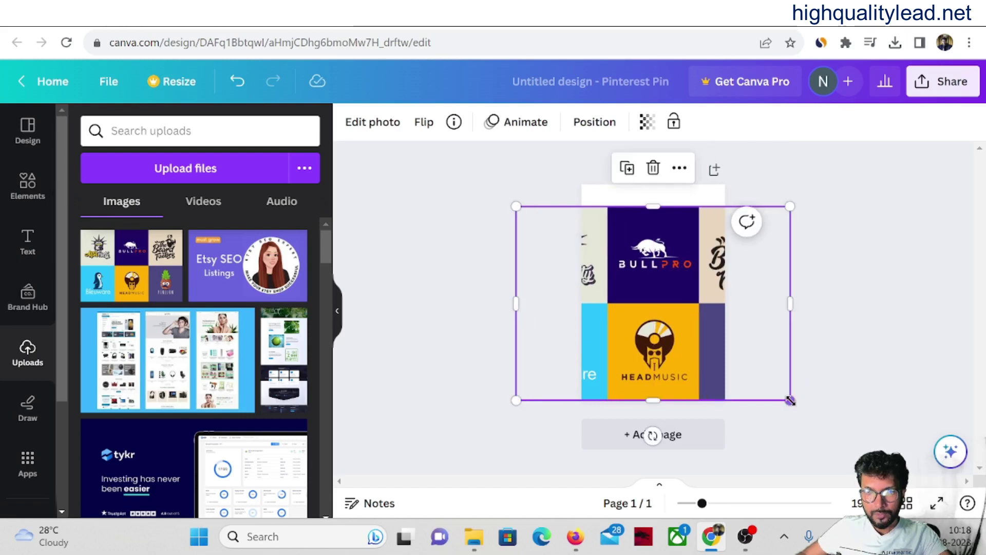
{"action": "left_click_drag", "start_coordinate": [790, 399], "coordinate": [691, 343]}
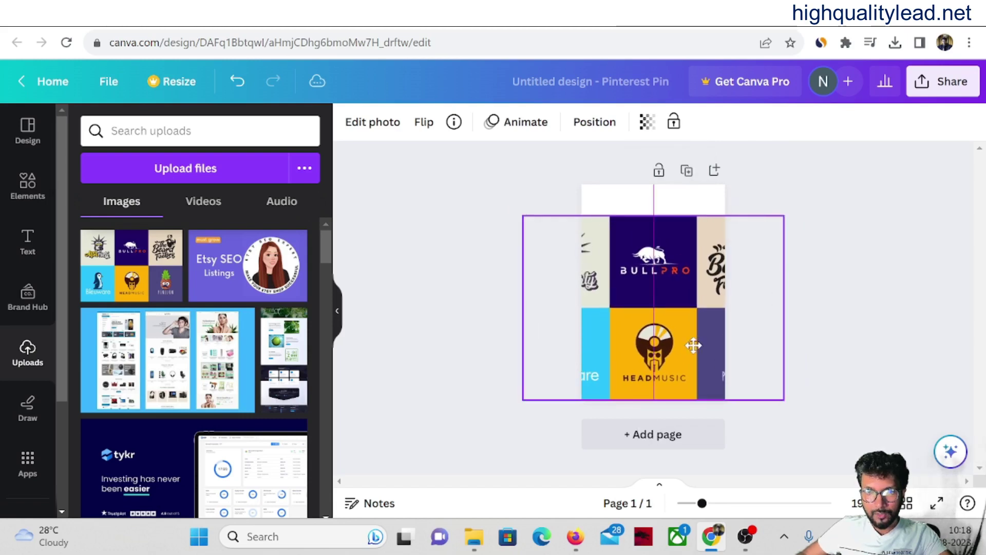
- Set the page background to the yellow-orange taken from the photo colors
{"action": "left_click", "coordinate": [604, 198]}
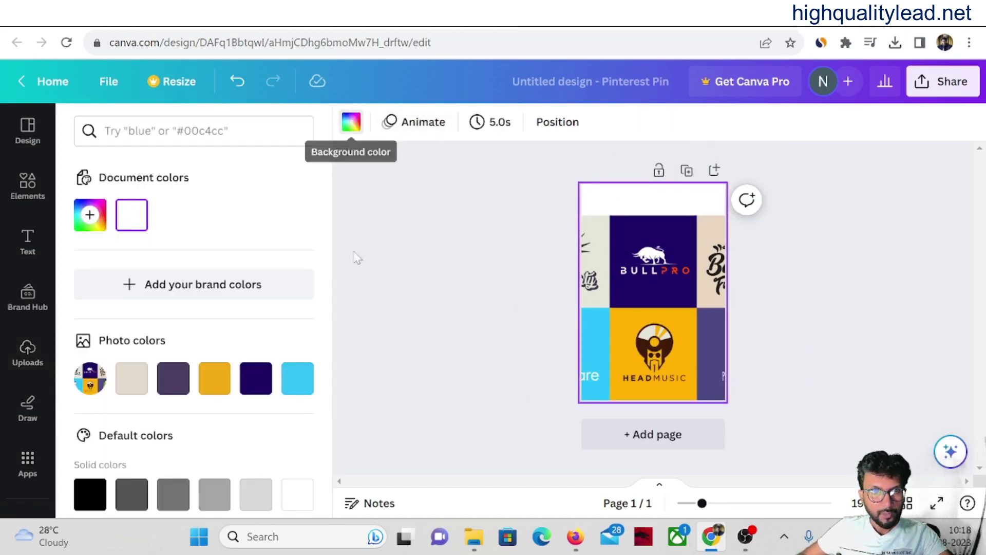
{"action": "left_click", "coordinate": [214, 378]}
{"action": "left_click", "coordinate": [474, 226]}
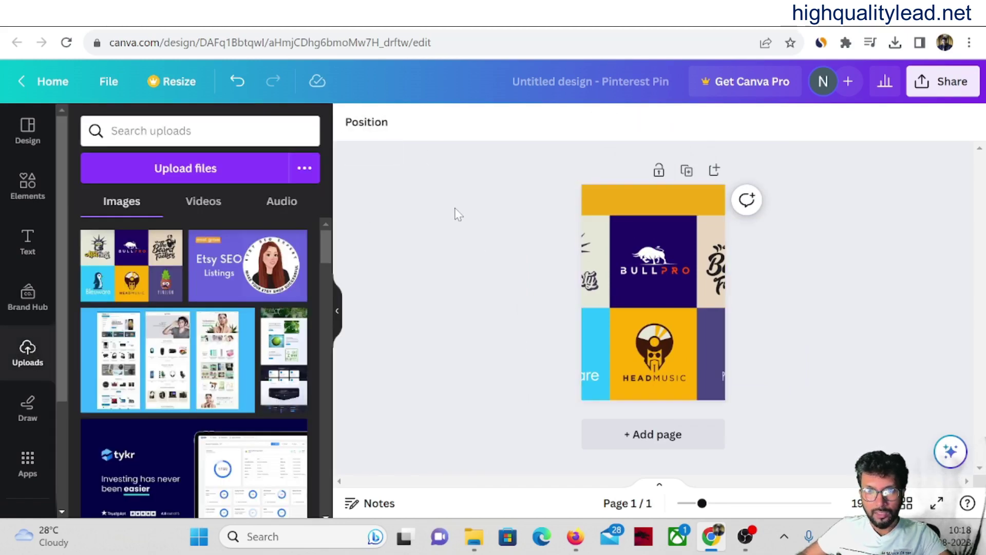
- Add a heading to the pin with the text "Logo Design"
{"action": "left_click", "coordinate": [29, 246]}
{"action": "left_click", "coordinate": [164, 322]}
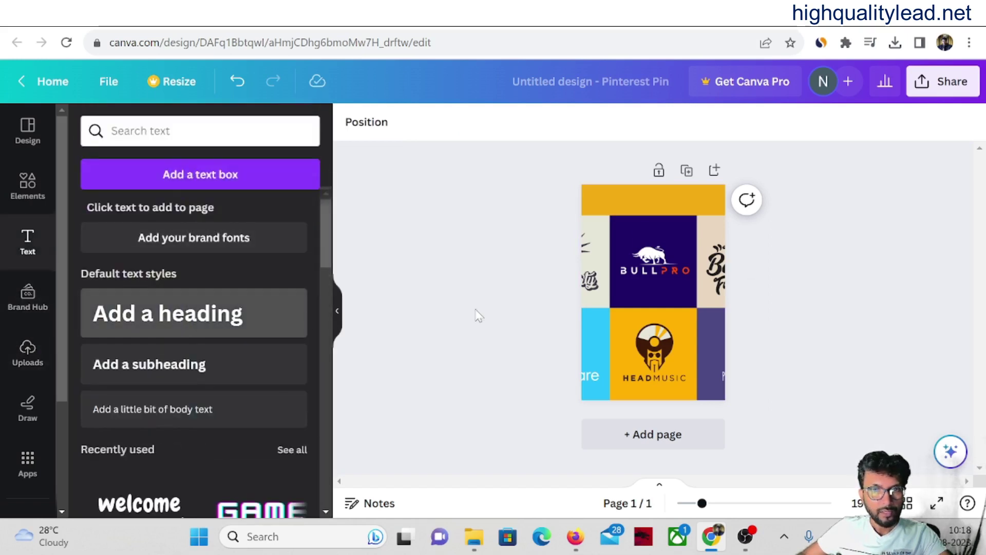
{"action": "type", "text": "Logo"}
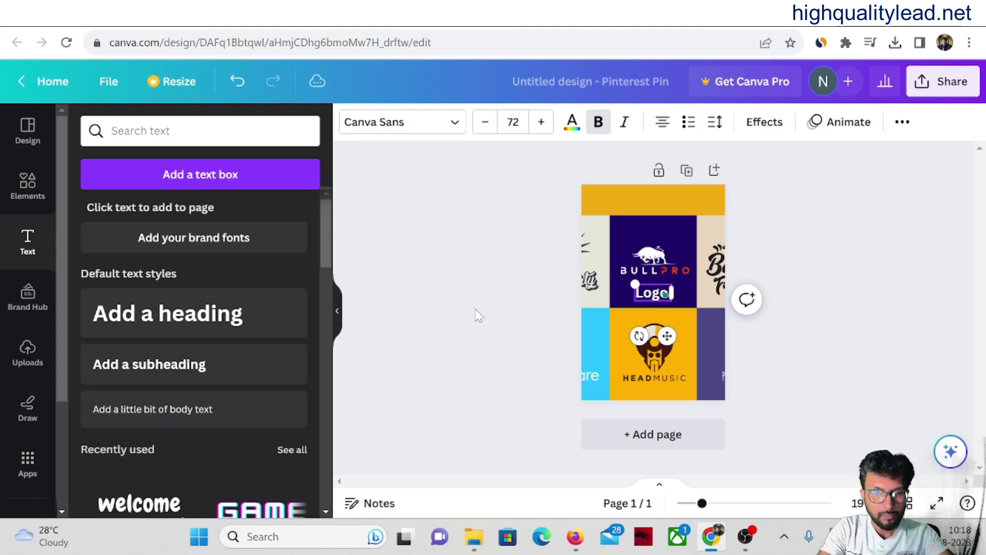
{"action": "type", "text": " Des"}
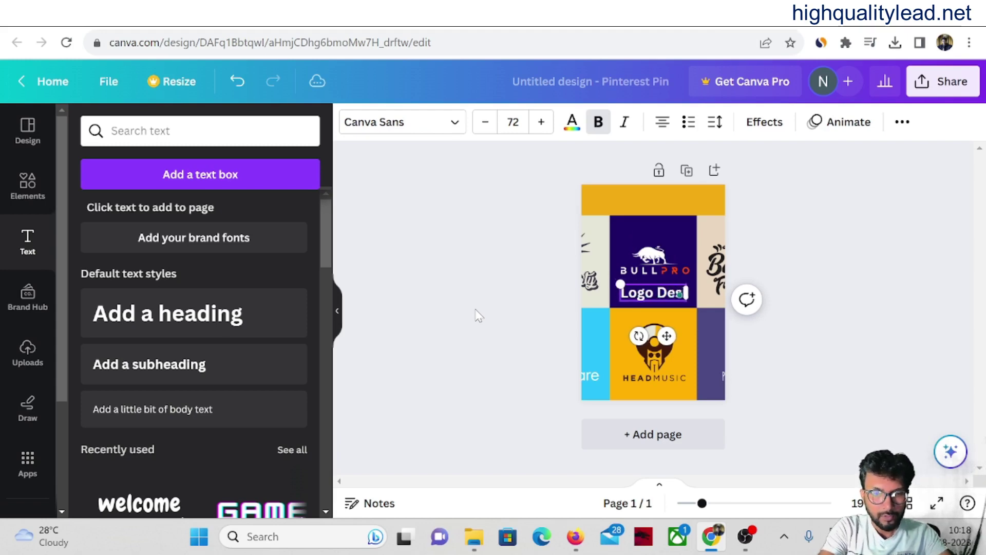
{"action": "type", "text": "ign"}
{"action": "key", "text": "Escape"}
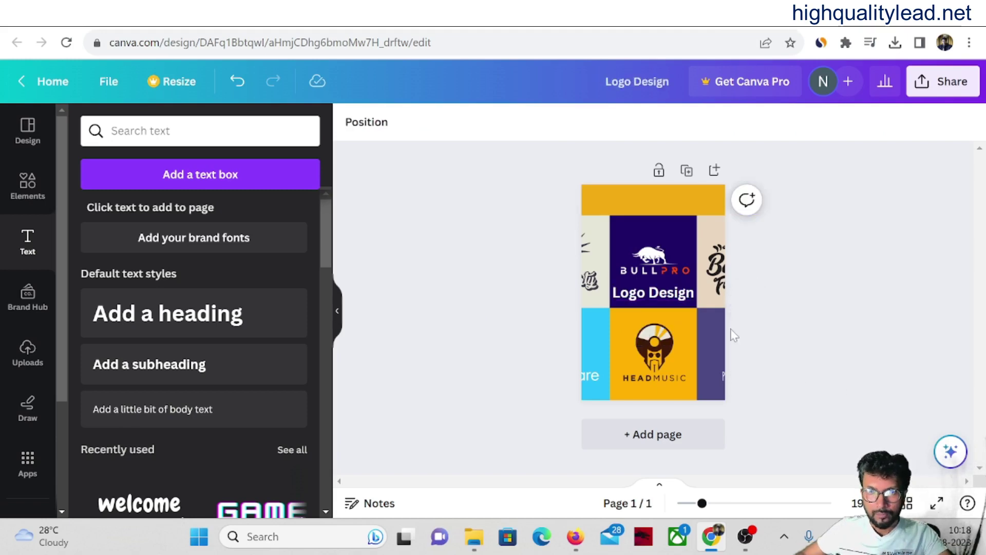
- Move the "Logo Design" heading onto the yellow-orange strip above the image and color its text black
{"action": "left_click", "coordinate": [666, 298]}
{"action": "left_click_drag", "start_coordinate": [666, 299], "coordinate": [637, 204]}
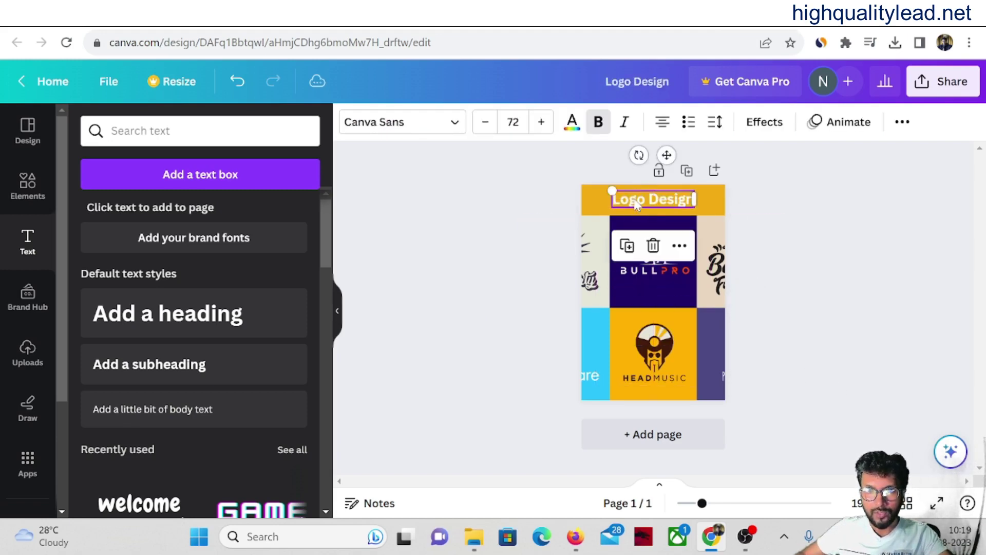
{"action": "left_click", "coordinate": [571, 124]}
{"action": "left_click", "coordinate": [90, 494]}
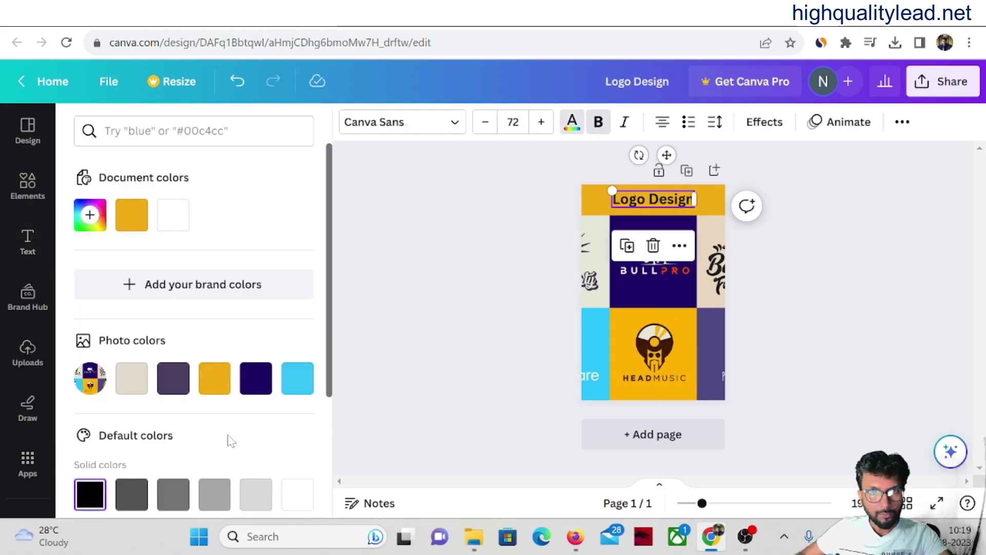
- Change the page background behind the "Logo Design" heading to light yellow
{"action": "left_click", "coordinate": [522, 225]}
{"action": "left_click", "coordinate": [594, 208]}
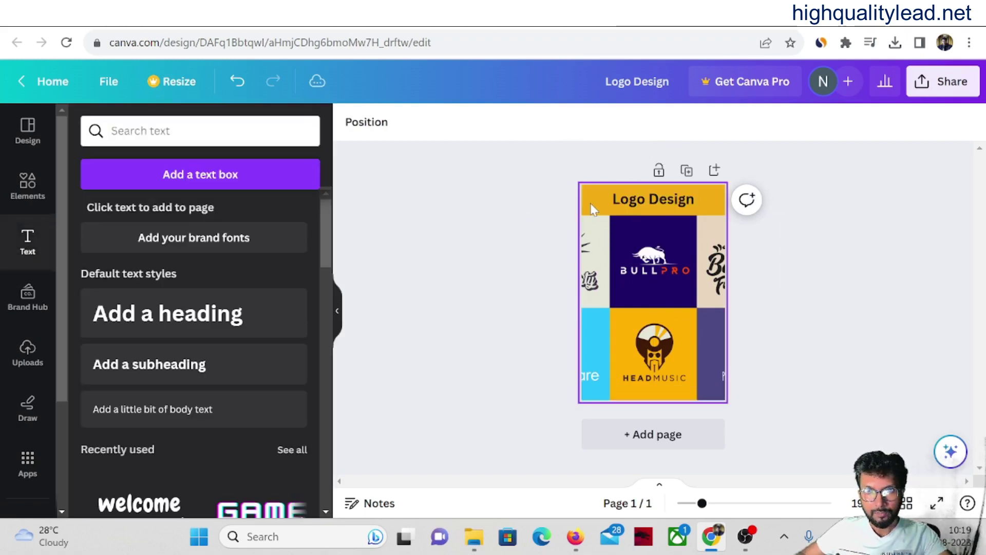
{"action": "left_click", "coordinate": [351, 122]}
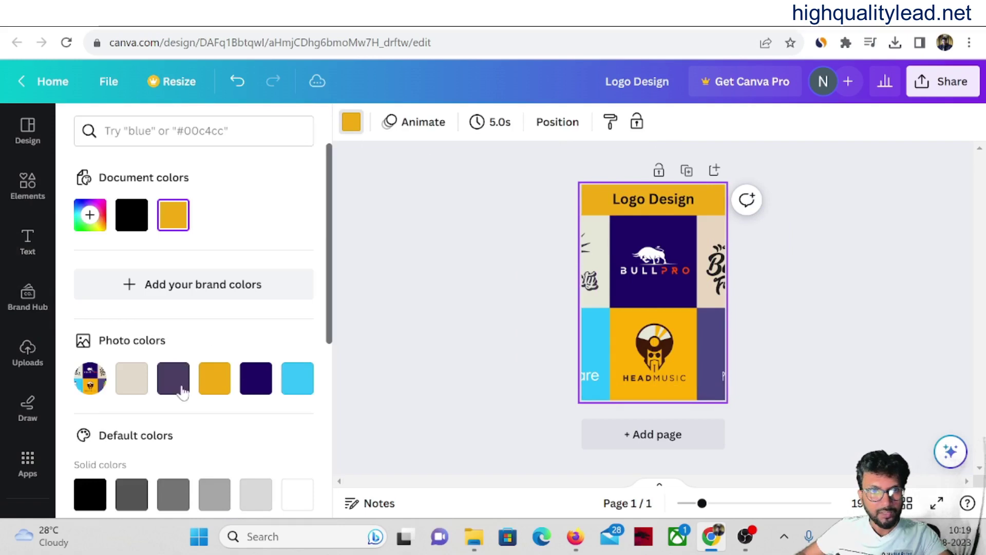
{"action": "scroll", "coordinate": [234, 367], "scroll_direction": "down", "scroll_amount": 4}
{"action": "left_click", "coordinate": [215, 404]}
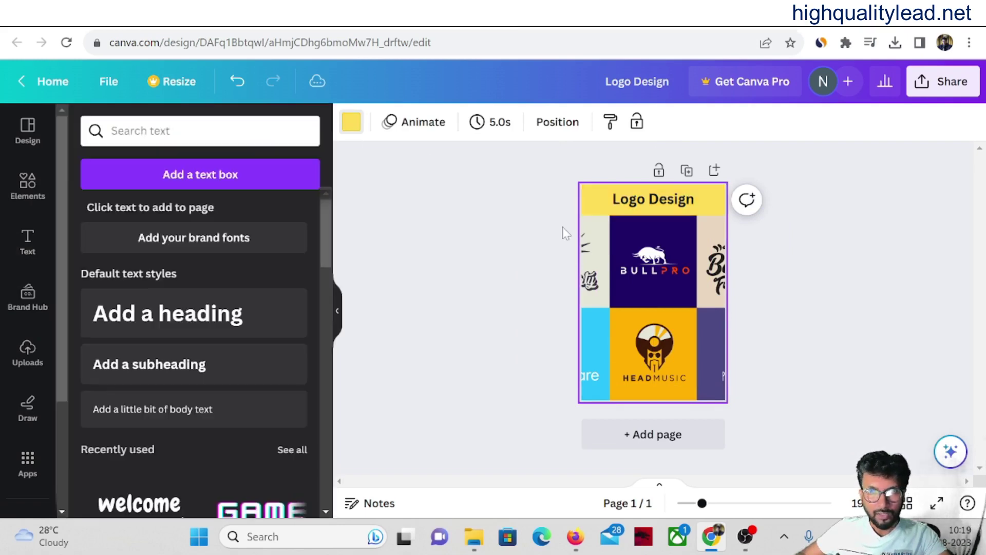
- Enlarge the "Logo Design" heading to a font size of about 86.4 and centre it horizontally on the strip above the image
{"action": "left_click", "coordinate": [640, 206]}
{"action": "left_click_drag", "start_coordinate": [612, 193], "coordinate": [595, 187]}
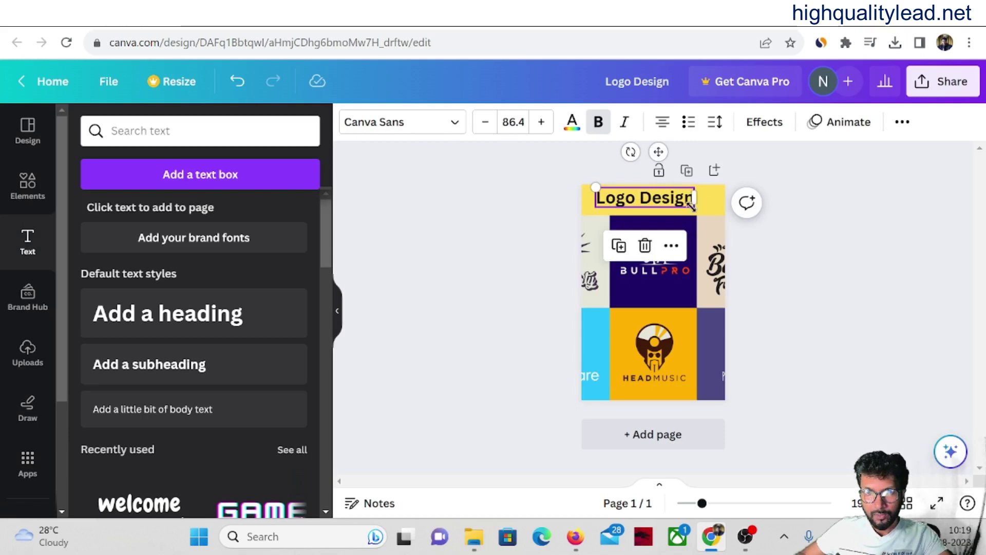
{"action": "left_click_drag", "start_coordinate": [624, 205], "coordinate": [634, 205]}
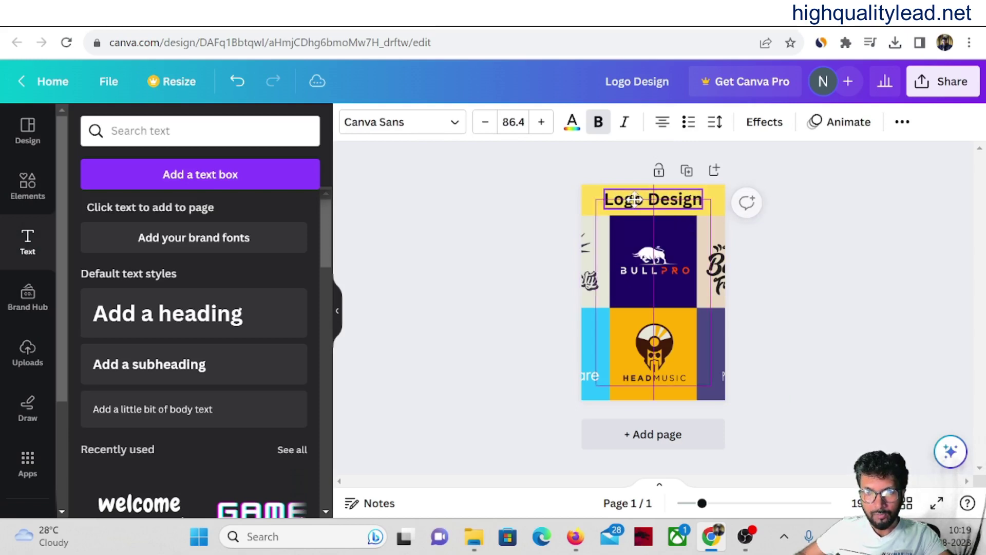
{"action": "left_click", "coordinate": [842, 264]}
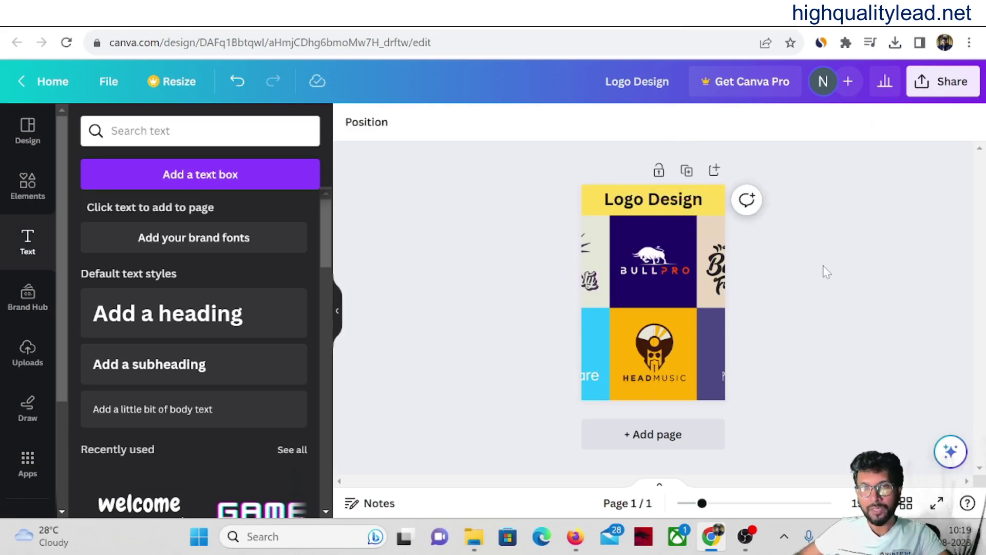
- Download the finished pin design as a PNG file at 1,000 × 1,500 px
{"action": "left_click", "coordinate": [943, 81]}
{"action": "scroll", "coordinate": [786, 399], "scroll_direction": "down", "scroll_amount": 3}
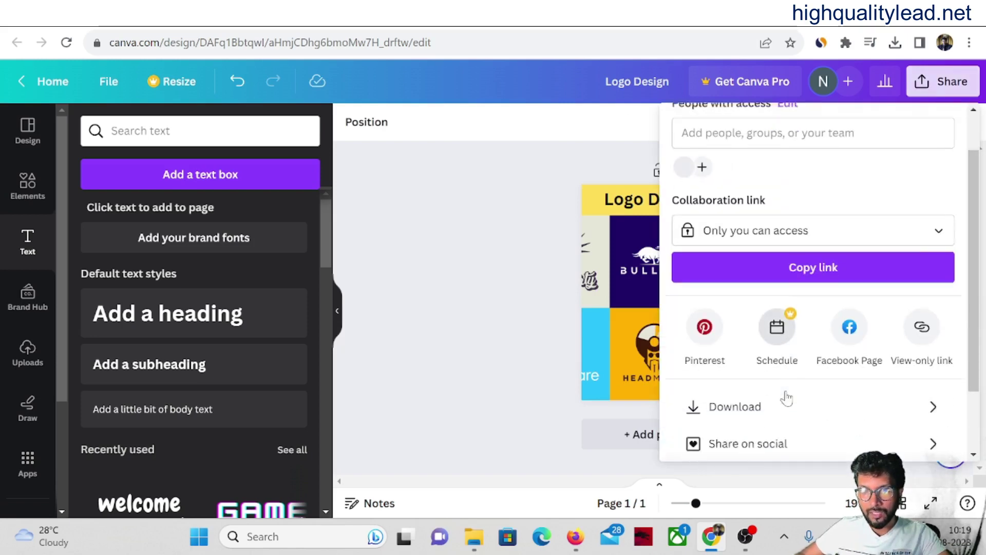
{"action": "left_click", "coordinate": [688, 322]}
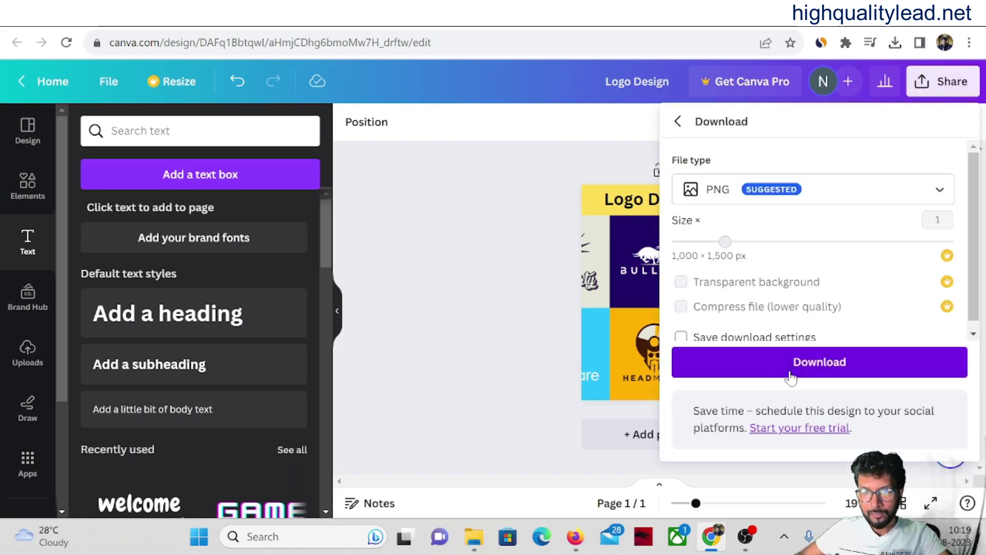
{"action": "left_click", "coordinate": [788, 373]}
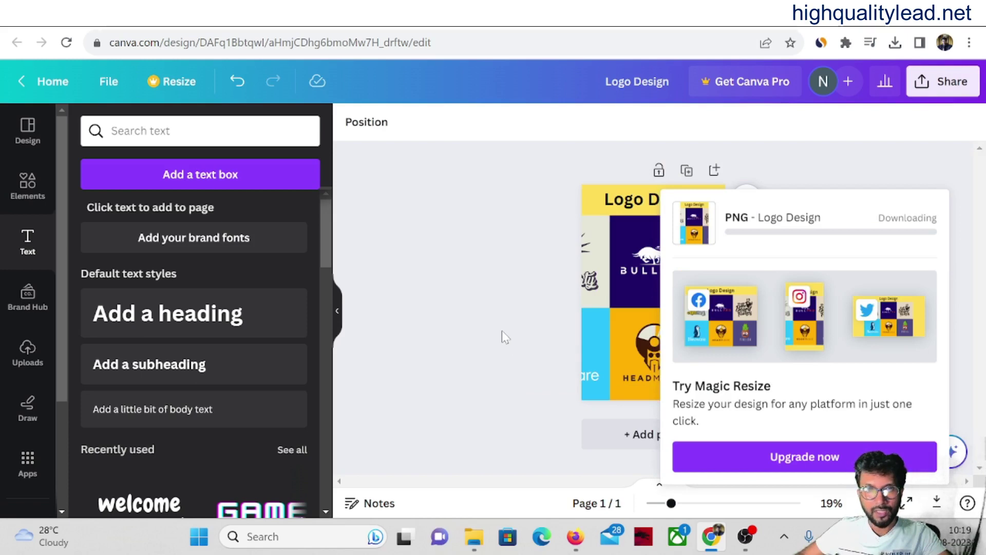
- Switch to Pinterest, start a regular new Pin and upload the "Logo Design" image from the Downloads folder
{"action": "key", "text": "ctrl+Tab"}
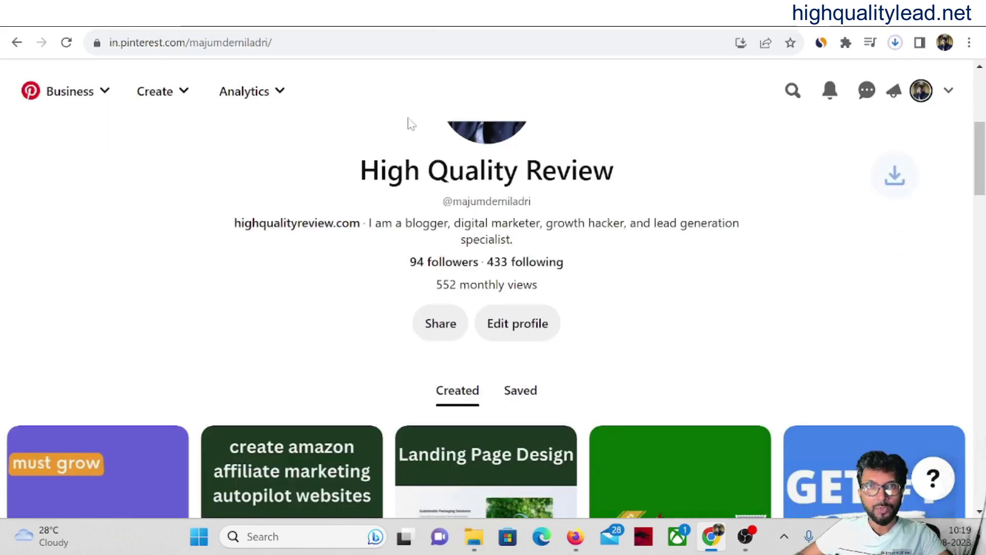
{"action": "left_click", "coordinate": [173, 98]}
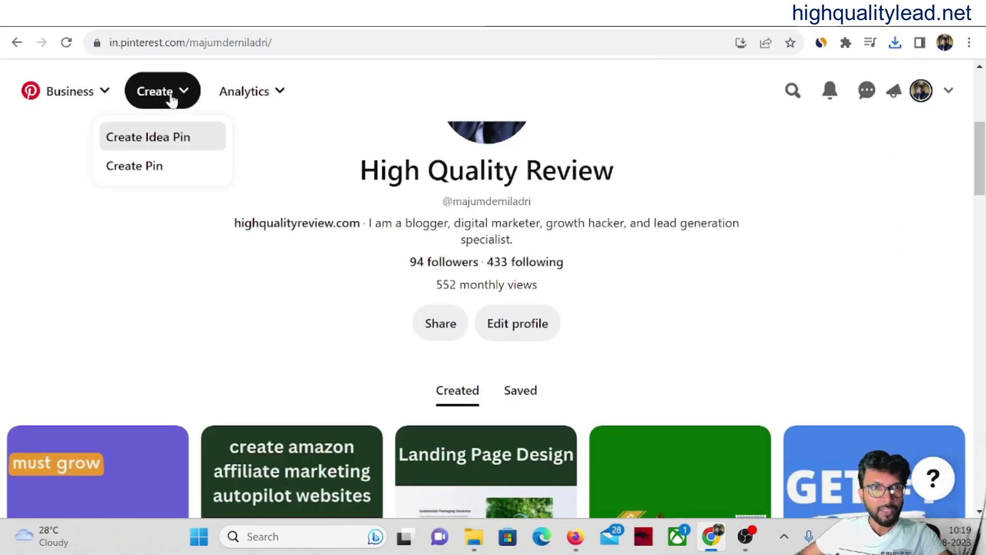
{"action": "left_click", "coordinate": [145, 175]}
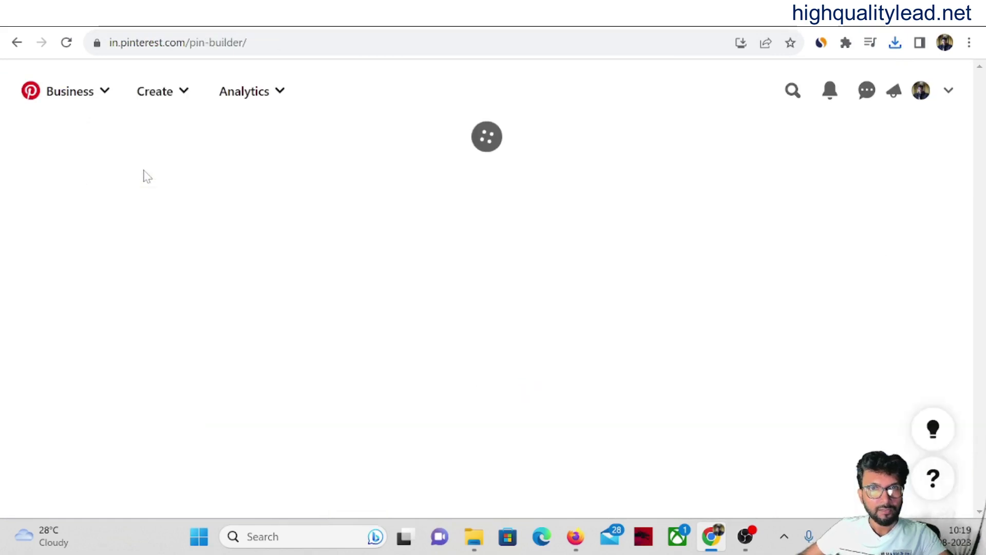
{"action": "scroll", "coordinate": [270, 289], "scroll_direction": "down", "scroll_amount": 3}
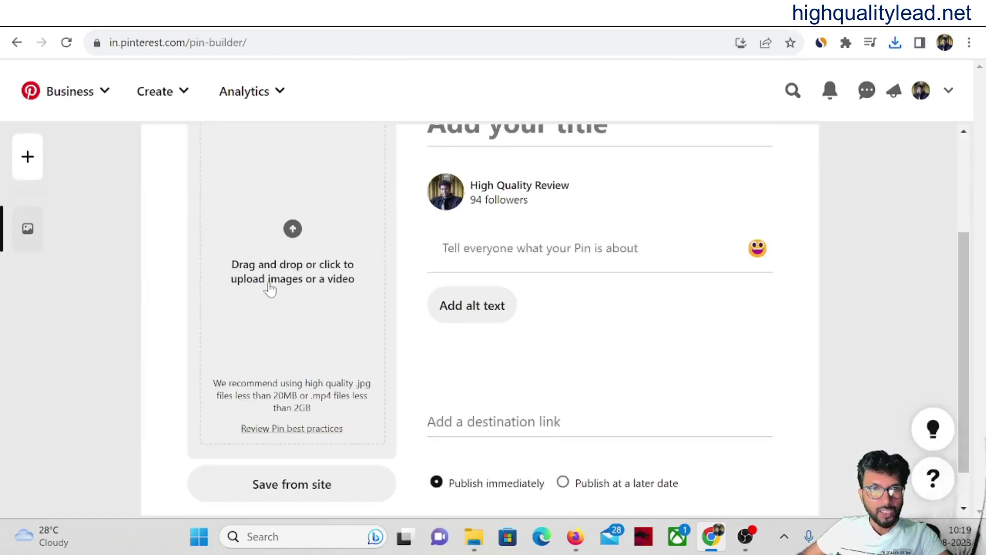
{"action": "left_click", "coordinate": [293, 229]}
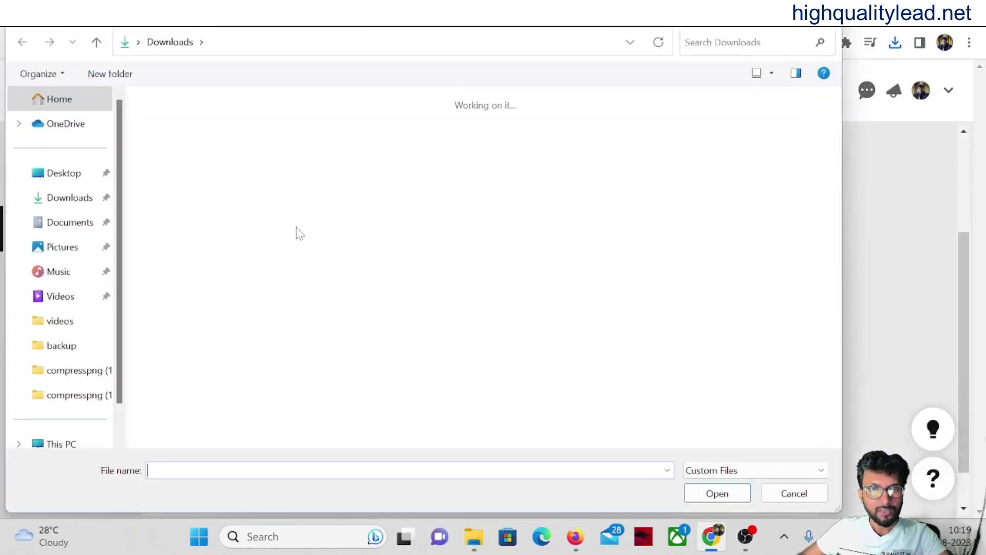
{"action": "left_click", "coordinate": [167, 167]}
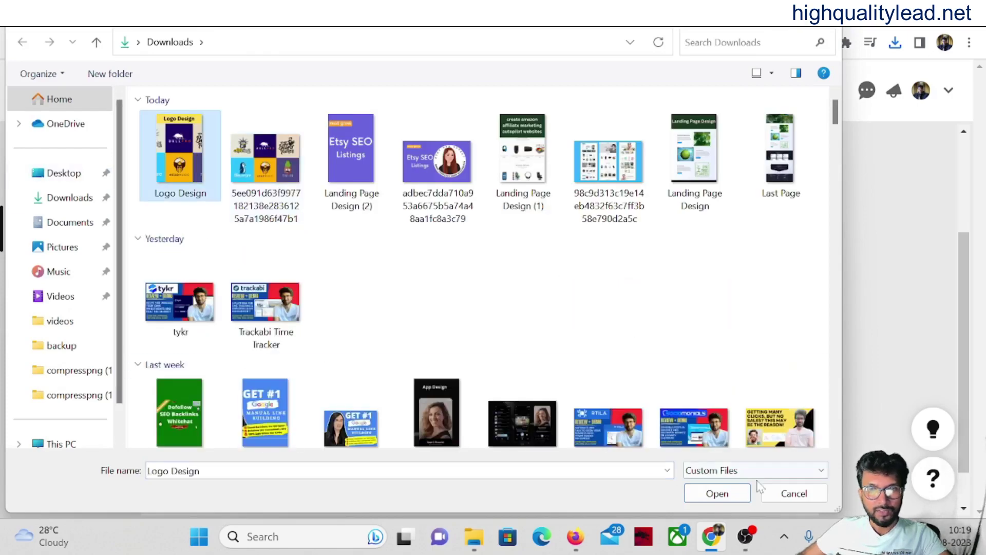
{"action": "left_click", "coordinate": [714, 493]}
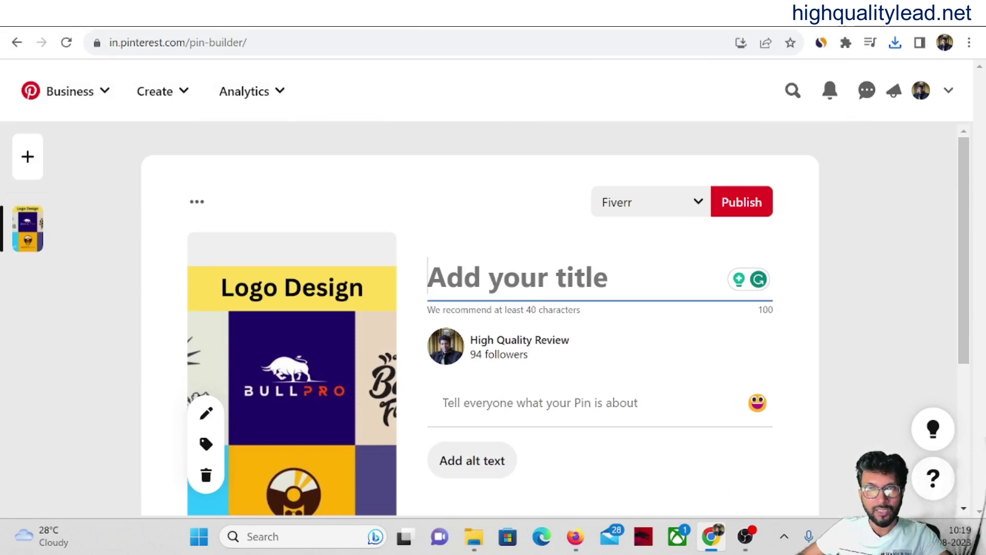
- Copy the gig title "I will do business logo design" from the Fiverr page and paste it as the Pin's title
{"action": "left_click", "coordinate": [596, 13]}
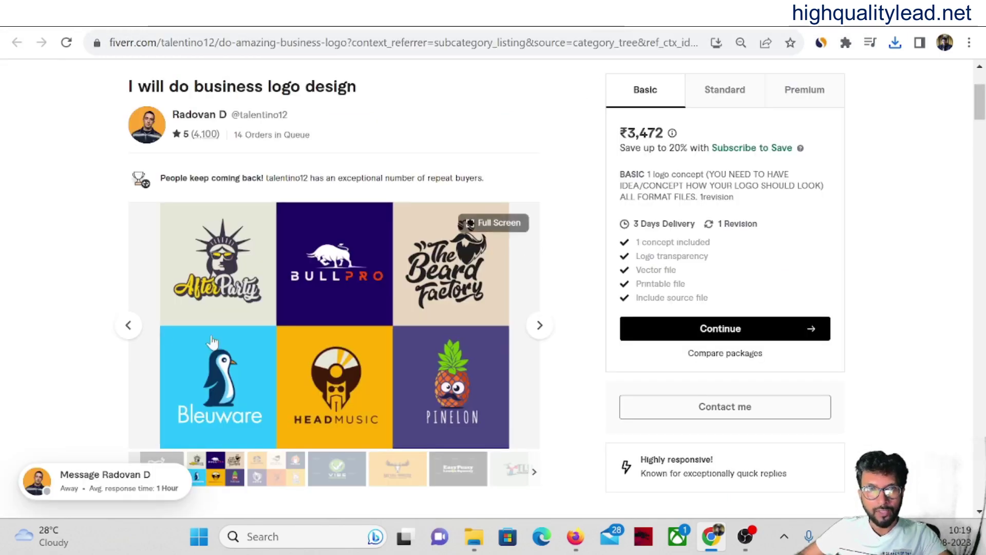
{"action": "scroll", "coordinate": [212, 341], "scroll_direction": "up", "scroll_amount": 3}
{"action": "left_click_drag", "start_coordinate": [384, 253], "coordinate": [88, 234]}
{"action": "key", "text": "ctrl+c"}
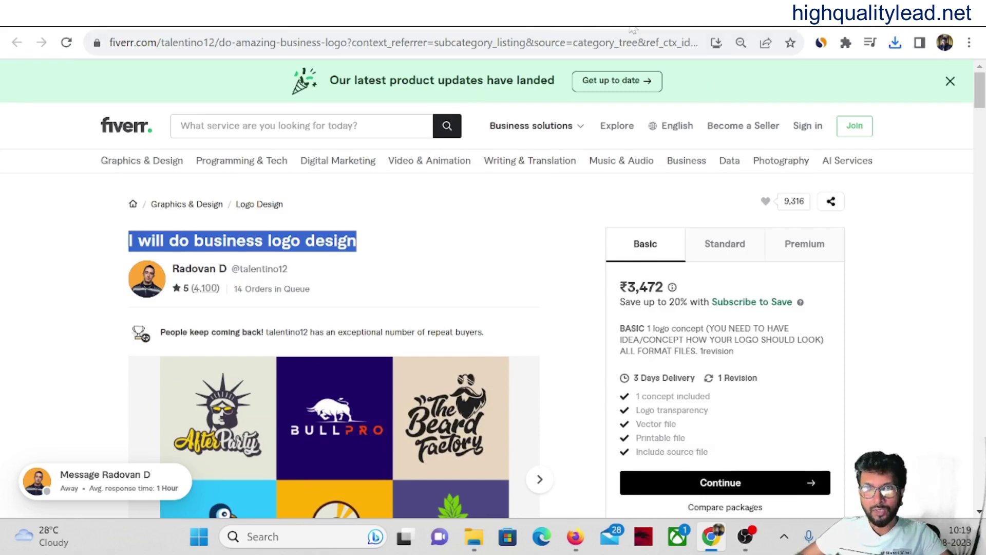
{"action": "key", "text": "ctrl+Tab"}
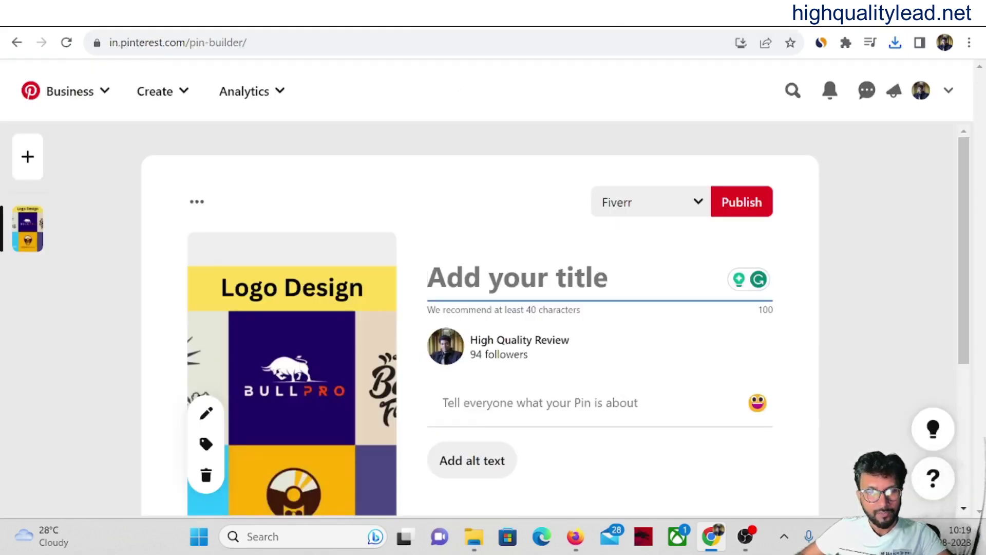
{"action": "key", "text": "ctrl+v"}
{"action": "key", "text": "Tab"}
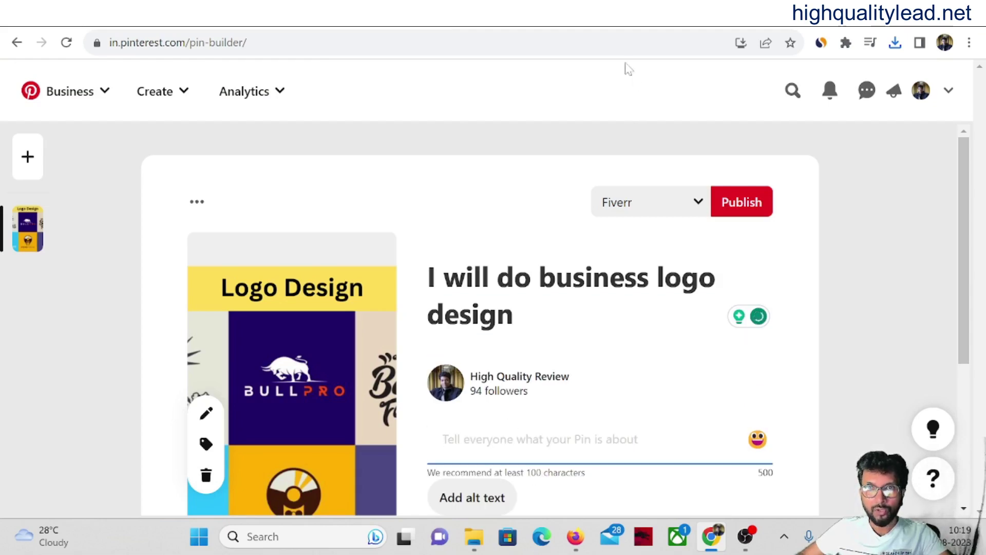
- Copy the Basic Package text from "1 concept" through "1 REVISION" in the Fiverr gig's description
{"action": "left_click", "coordinate": [606, 23]}
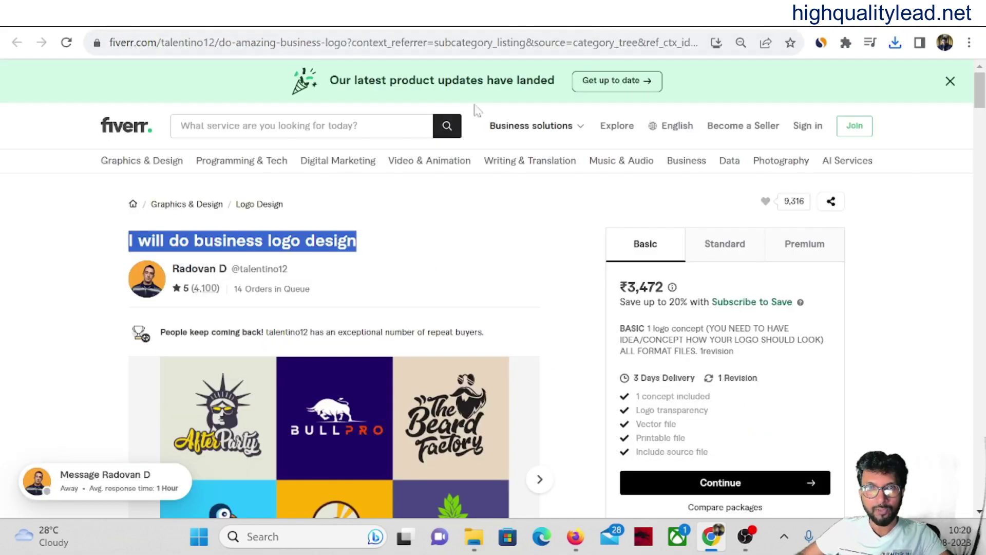
{"action": "scroll", "coordinate": [537, 253], "scroll_direction": "down", "scroll_amount": 5}
{"action": "scroll", "coordinate": [36, 267], "scroll_direction": "down", "scroll_amount": 5}
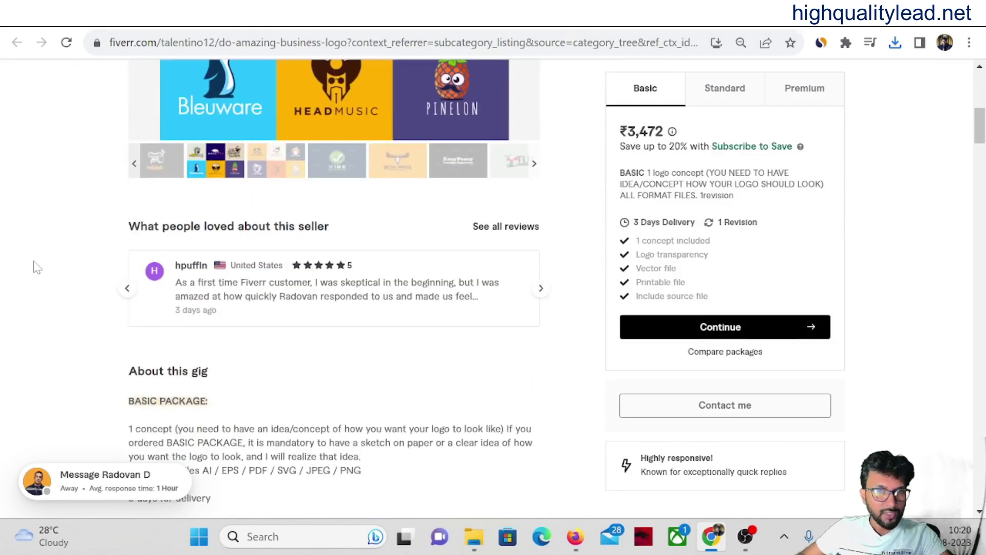
{"action": "scroll", "coordinate": [36, 266], "scroll_direction": "down", "scroll_amount": 3}
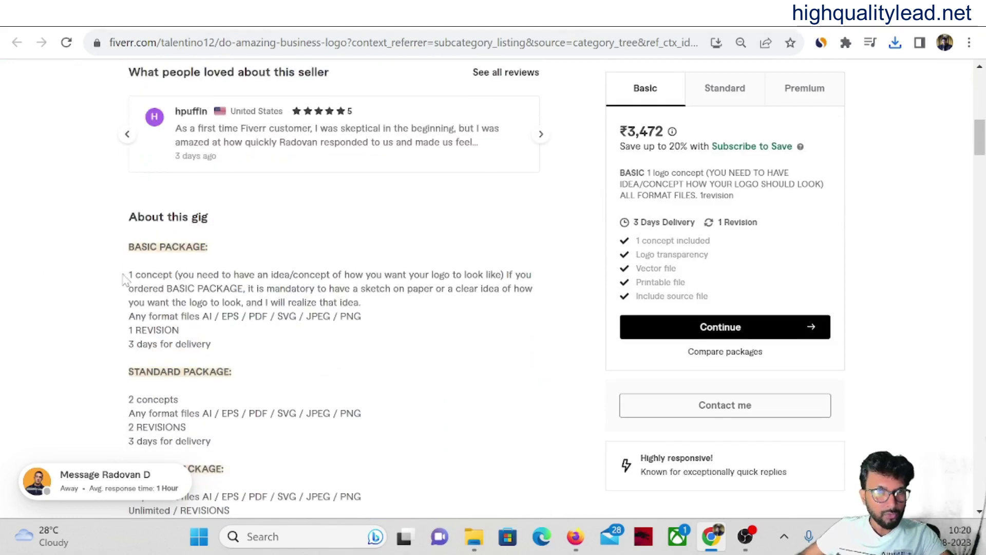
{"action": "left_click_drag", "start_coordinate": [125, 282], "coordinate": [393, 333]}
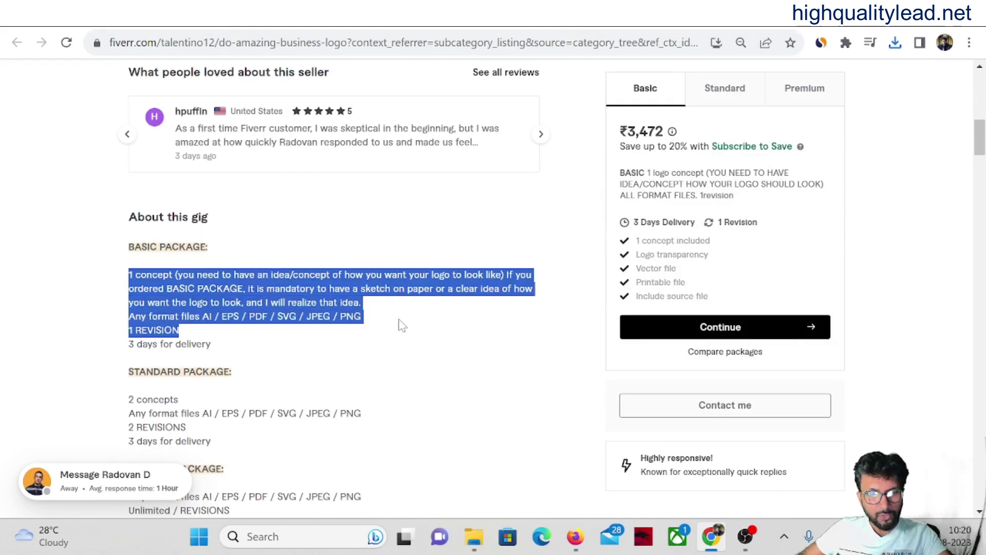
{"action": "left_click", "coordinate": [431, 322]}
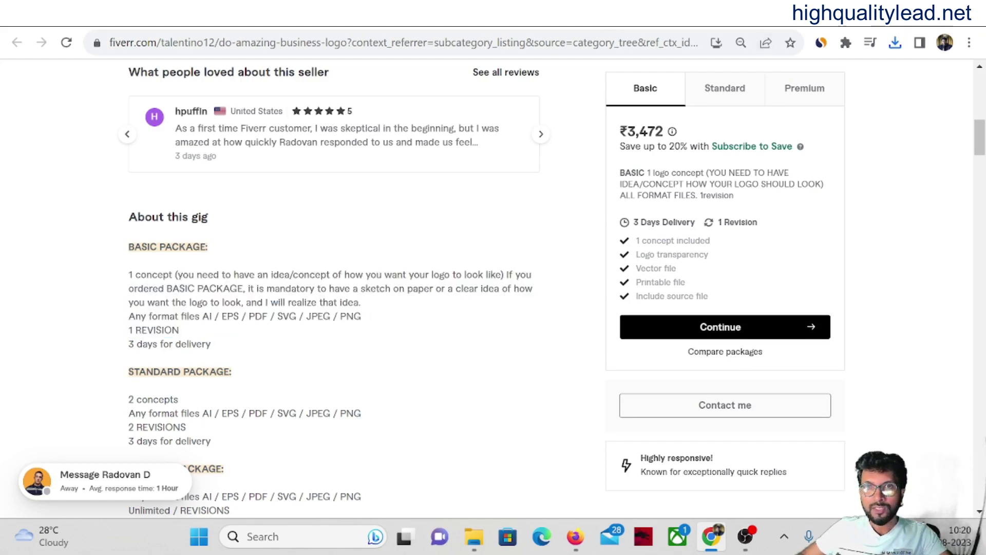
- Paste the copied Basic Package text into the Pin's description and remove the blank line before "Any format files"
{"action": "key", "text": "ctrl+Tab"}
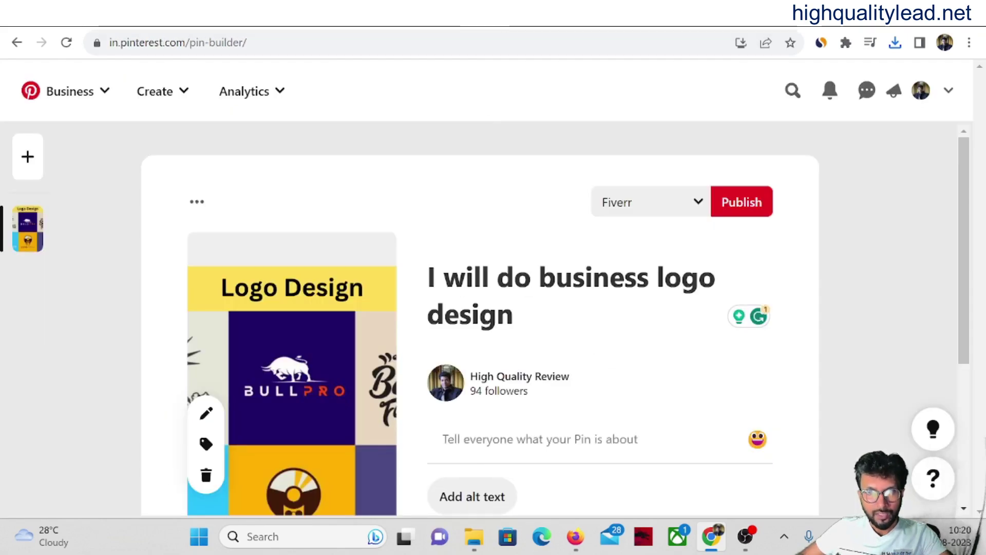
{"action": "left_click", "coordinate": [471, 455]}
{"action": "key", "text": "ctrl+v"}
{"action": "scroll", "coordinate": [622, 409], "scroll_direction": "down", "scroll_amount": 2}
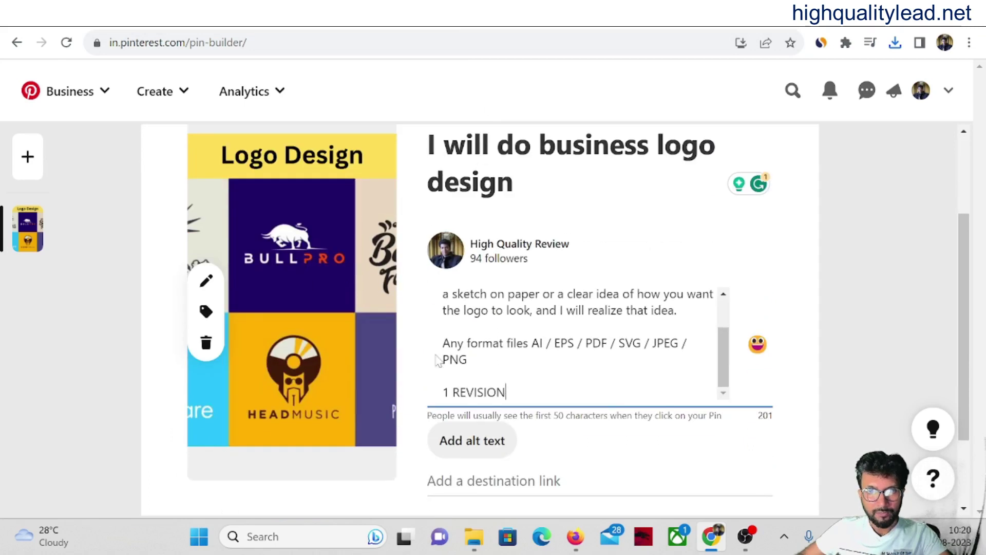
{"action": "key", "text": "BackSpace"}
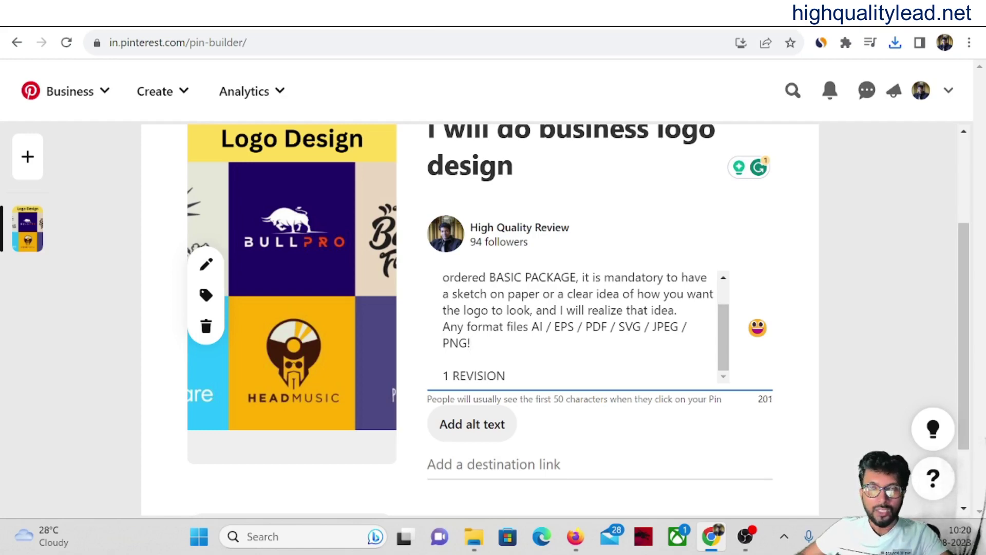
- Add the alt text "logo design, logo maker" to the Pin
{"action": "scroll", "coordinate": [557, 358], "scroll_direction": "down", "scroll_amount": 2}
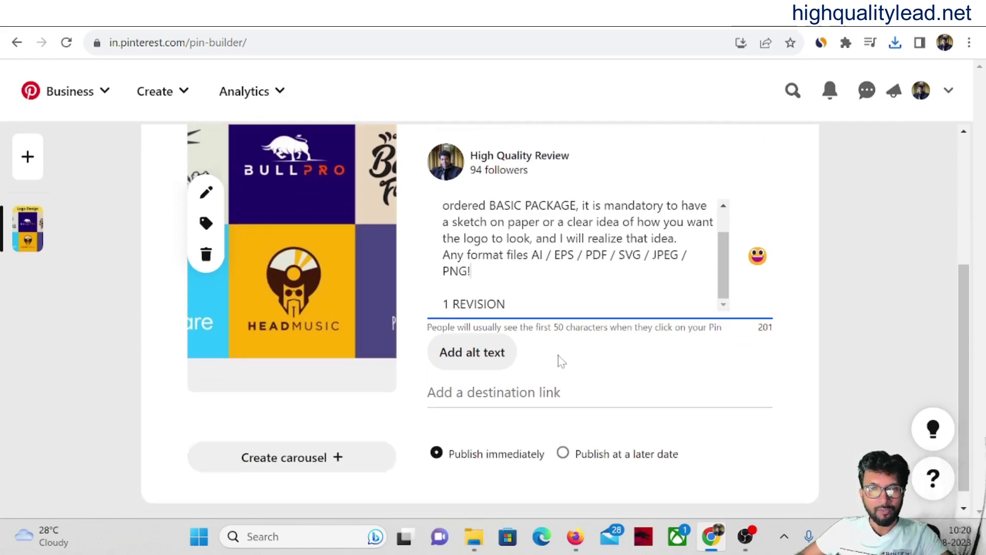
{"action": "left_click", "coordinate": [487, 337]}
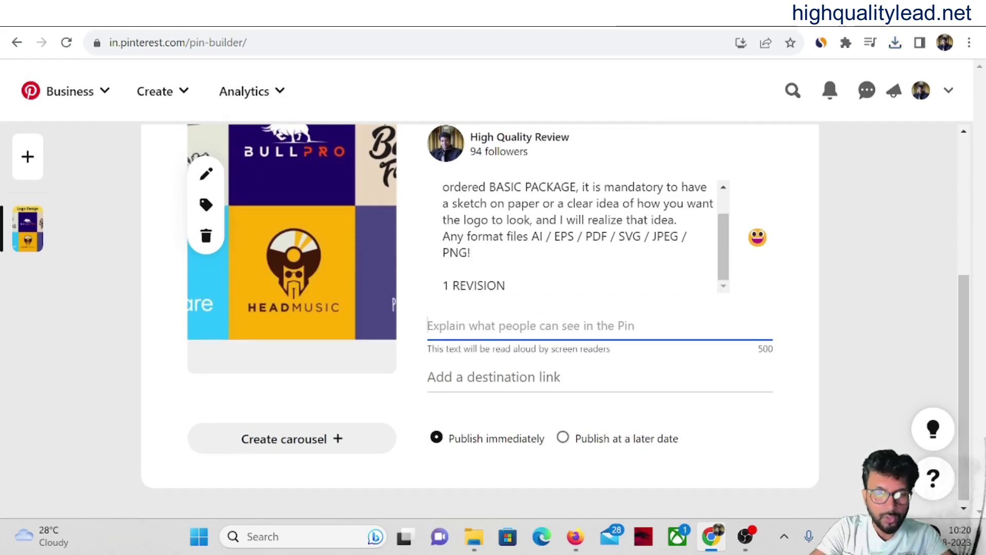
{"action": "type", "text": "logo "}
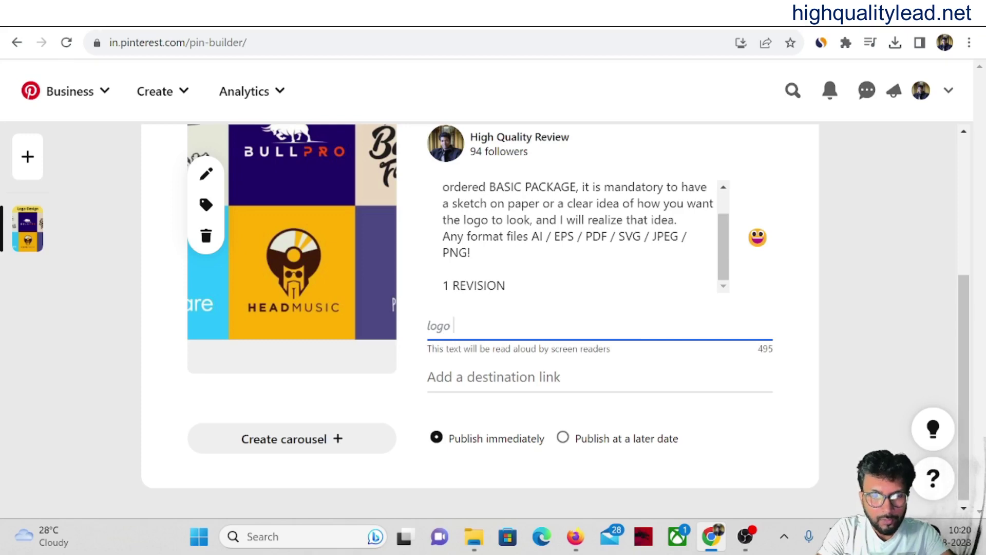
{"action": "type", "text": "desig"}
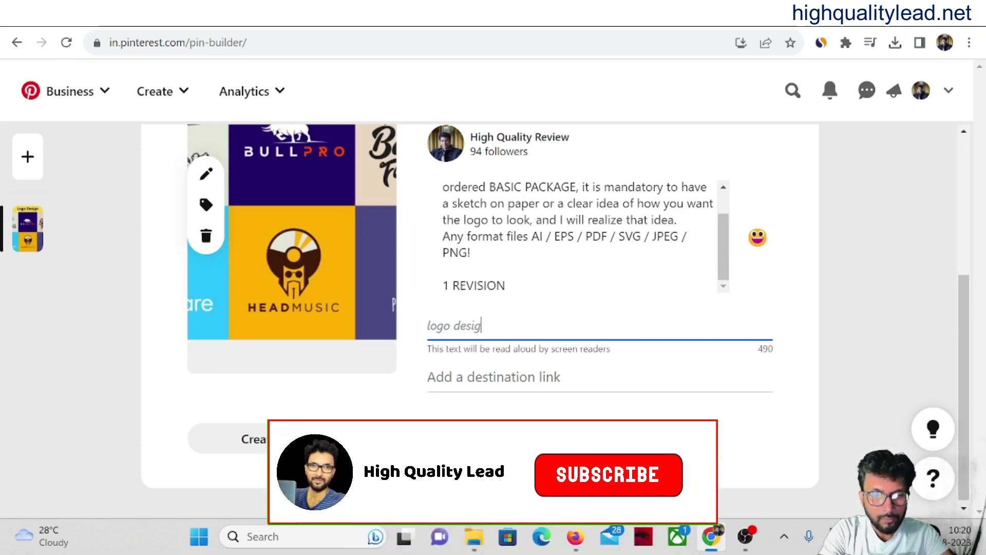
{"action": "type", "text": "n, l"}
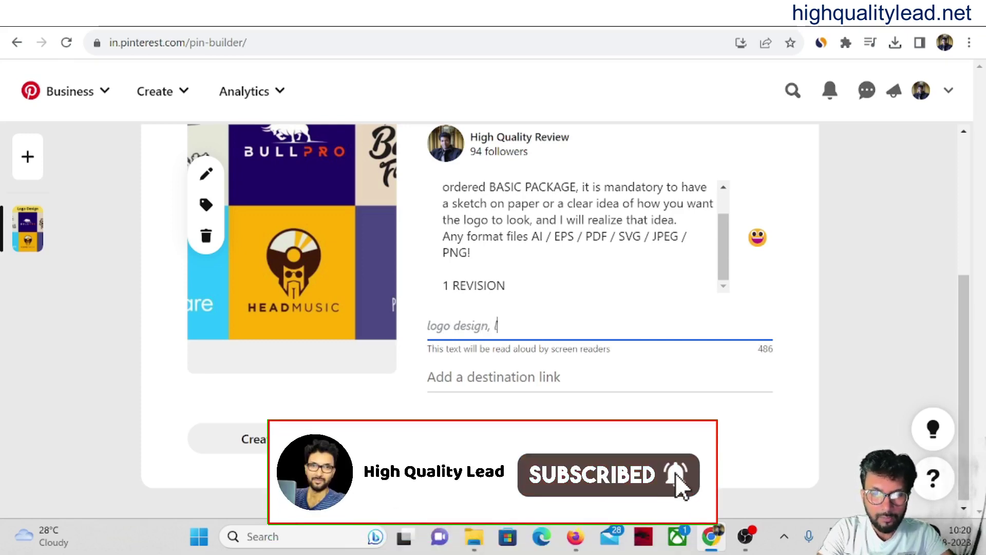
{"action": "type", "text": "ogo "}
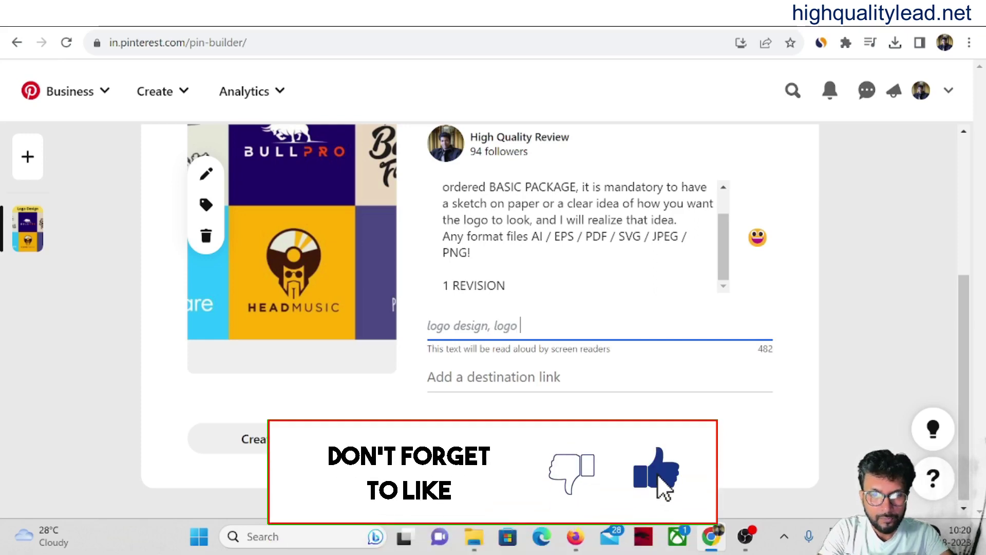
{"action": "type", "text": "maker"}
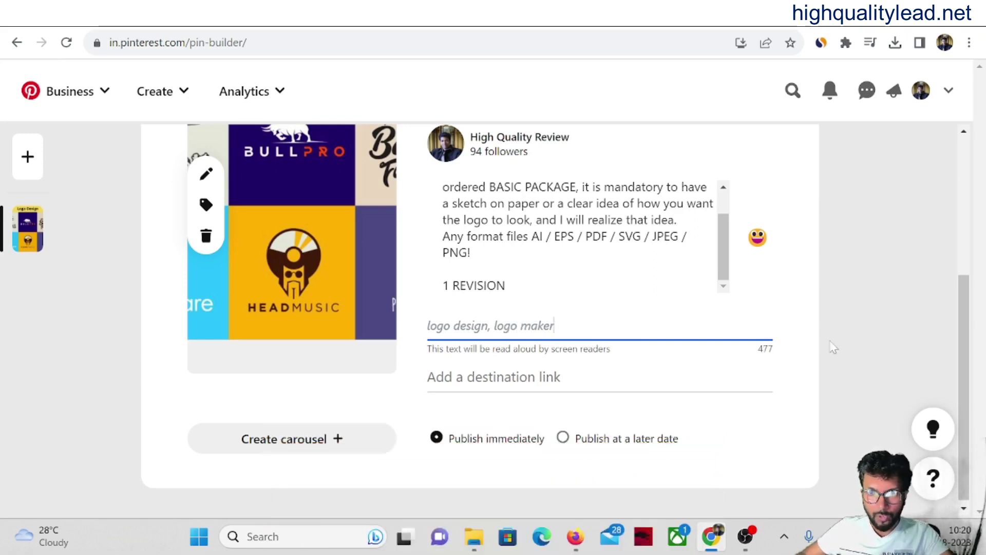
- Copy the web address of the "I will do business logo design" gig page on Fiverr for the Pin's destination link
{"action": "left_click", "coordinate": [534, 380]}
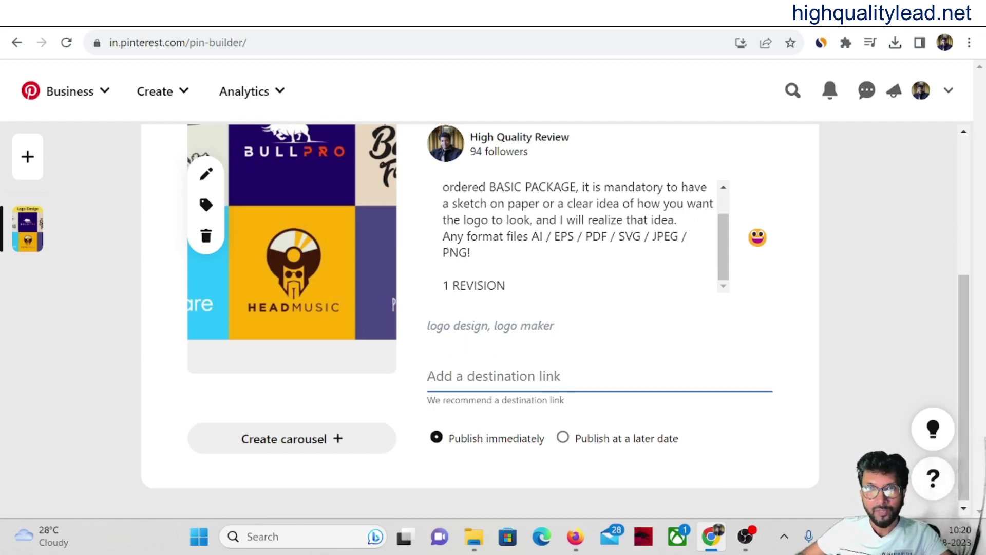
{"action": "key", "text": "ctrl+Tab"}
{"action": "scroll", "coordinate": [10, 220], "scroll_direction": "up", "scroll_amount": 10}
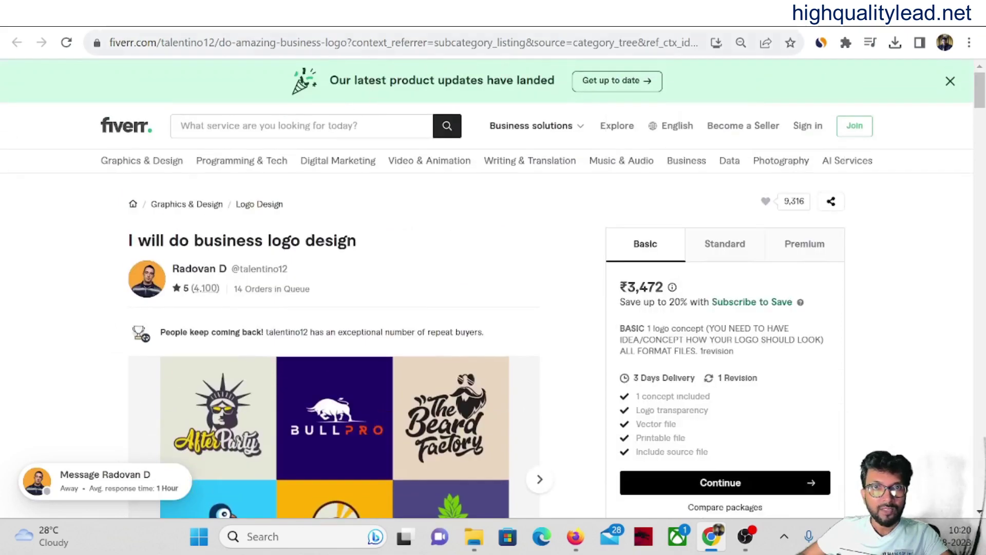
{"action": "left_click", "coordinate": [437, 46]}
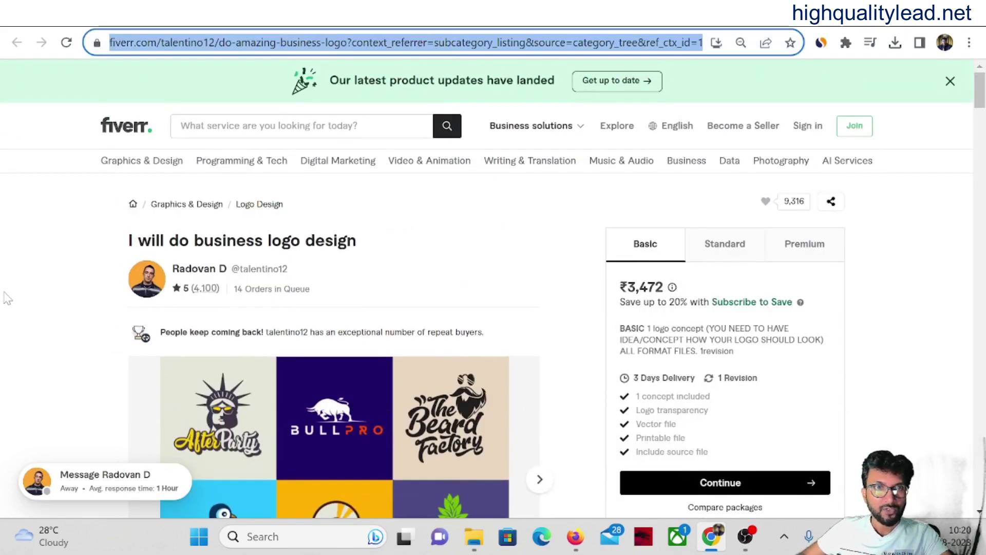
{"action": "right_click", "coordinate": [293, 46]}
{"action": "left_click", "coordinate": [329, 129]}
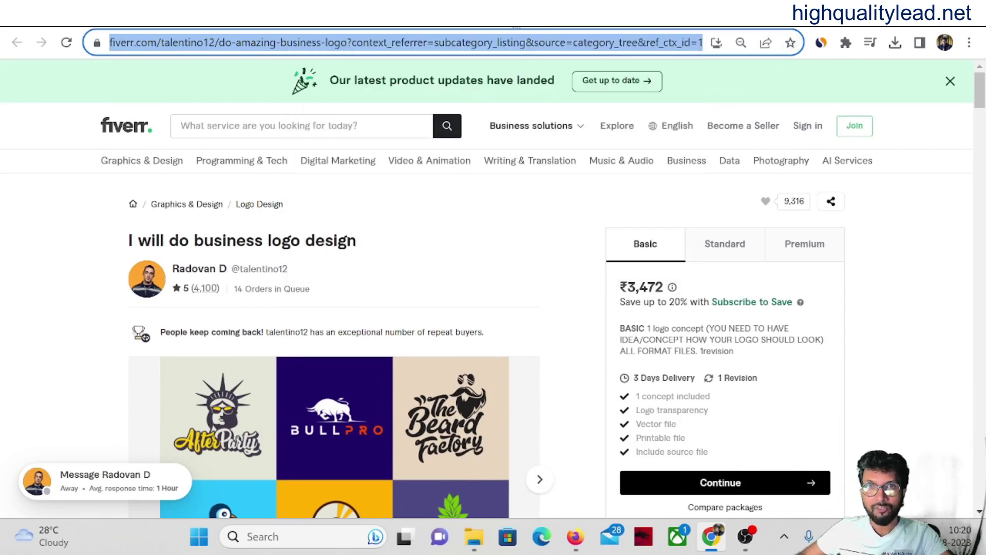
- Switch to Fiverr Affiliates, log in with the filled-in credentials and open the Default and Deep Links page
{"action": "left_click", "coordinate": [519, 13]}
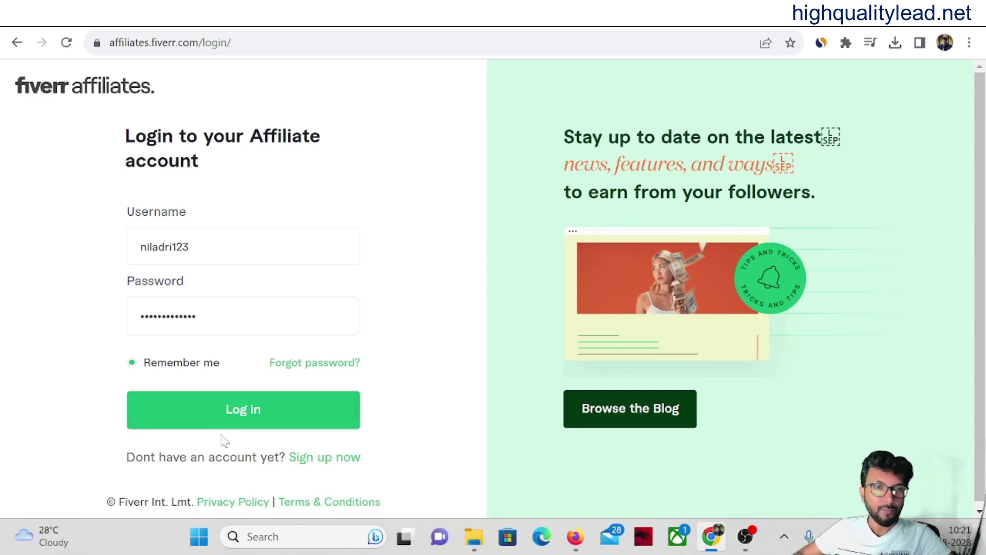
{"action": "left_click", "coordinate": [231, 409]}
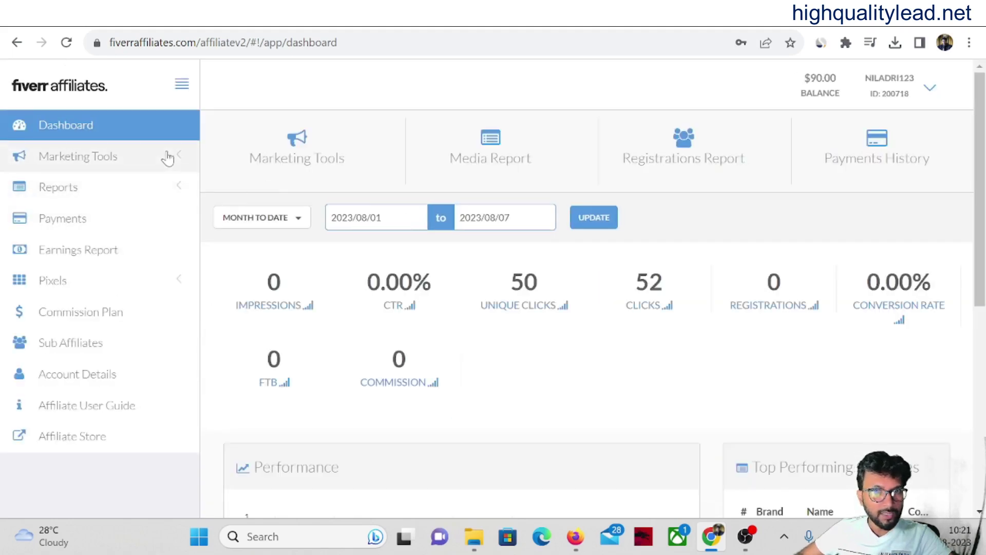
{"action": "left_click", "coordinate": [167, 156]}
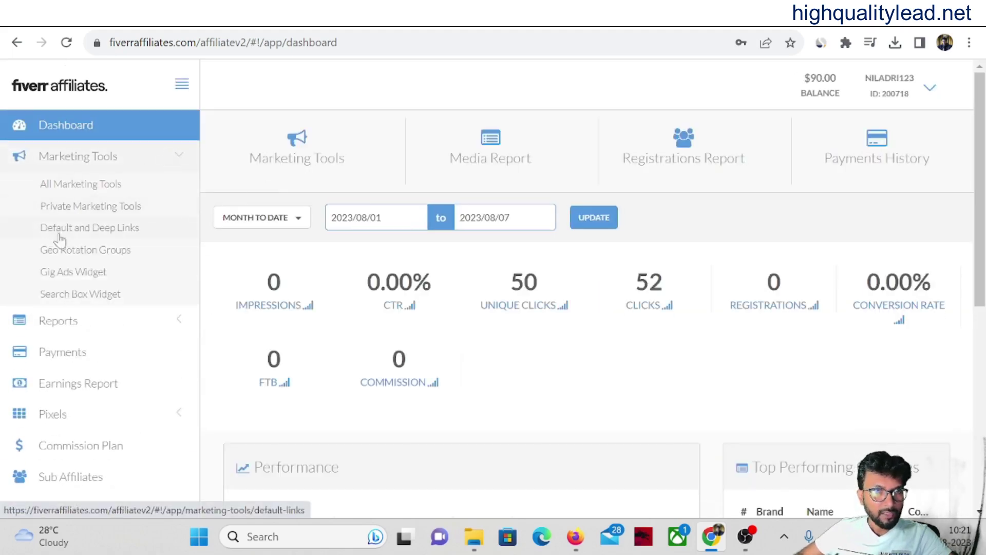
{"action": "left_click", "coordinate": [91, 231]}
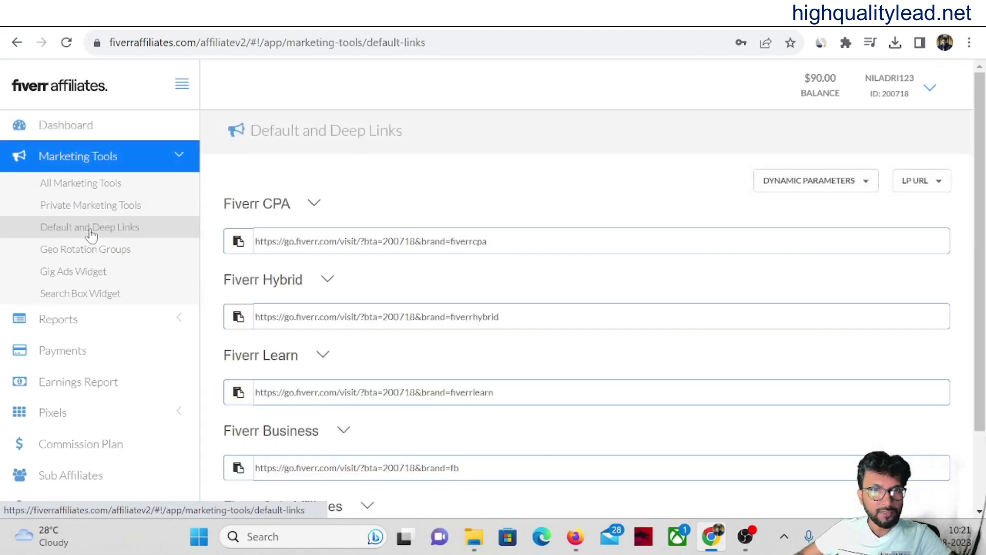
- Paste the copied gig address as the landing page URL and copy the resulting Fiverr CPA link
{"action": "left_click", "coordinate": [940, 182]}
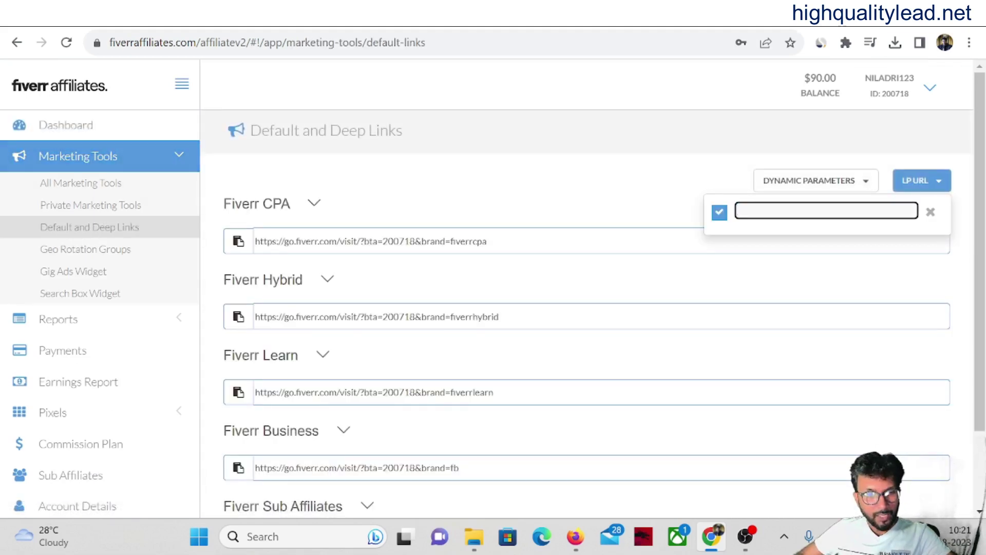
{"action": "key", "text": "ctrl+v"}
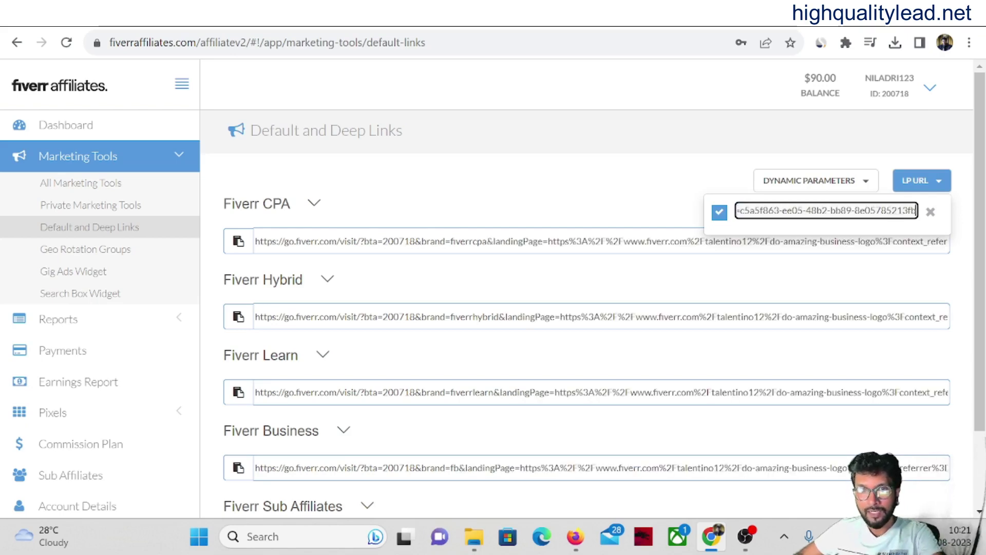
{"action": "left_click", "coordinate": [238, 242]}
{"action": "left_click", "coordinate": [237, 242]}
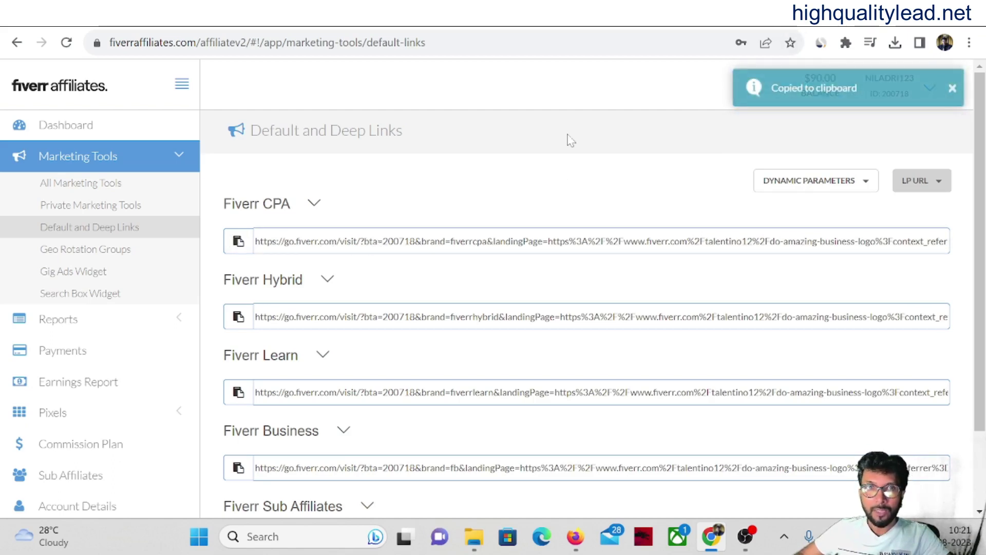
- Test the copied Fiverr CPA link in a separate browser tab and return to the affiliate links page
{"action": "key", "text": "ctrl+t"}
{"action": "key", "text": "ctrl+v"}
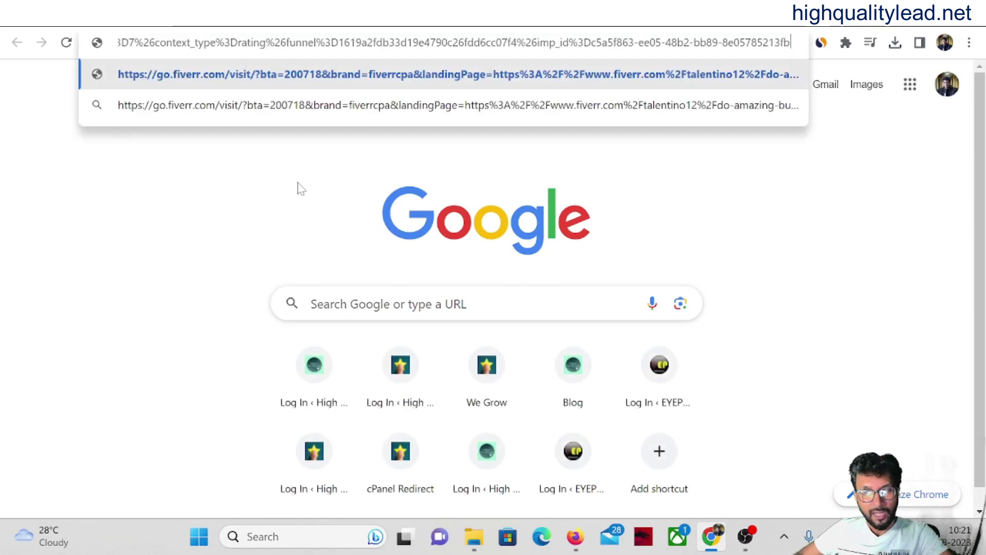
{"action": "key", "text": "Return"}
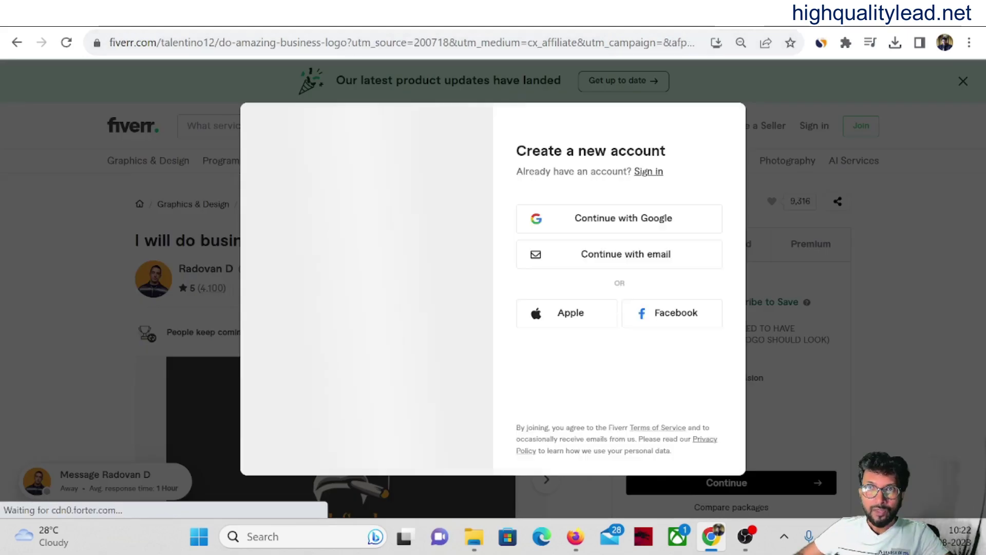
{"action": "left_click", "coordinate": [702, 14]}
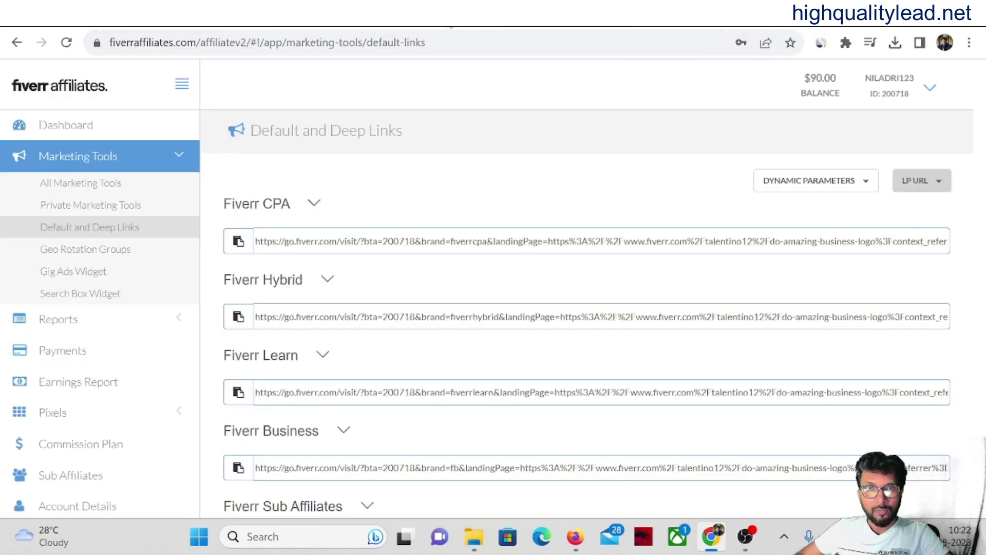
- Paste the affiliate link as the Pin's destination link in the Pinterest pin builder and publish the Pin to the Fiverr board
{"action": "left_click", "coordinate": [456, 23]}
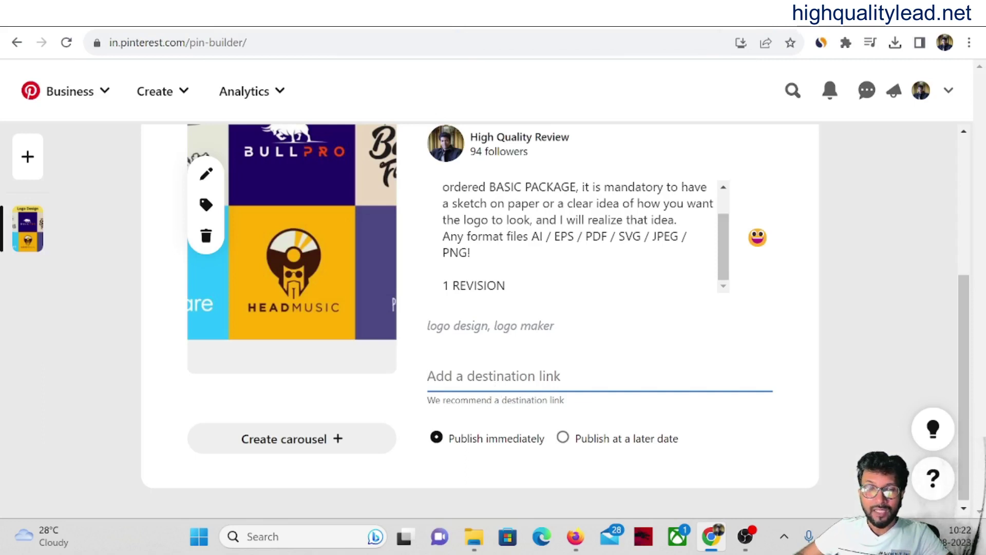
{"action": "key", "text": "ctrl+v"}
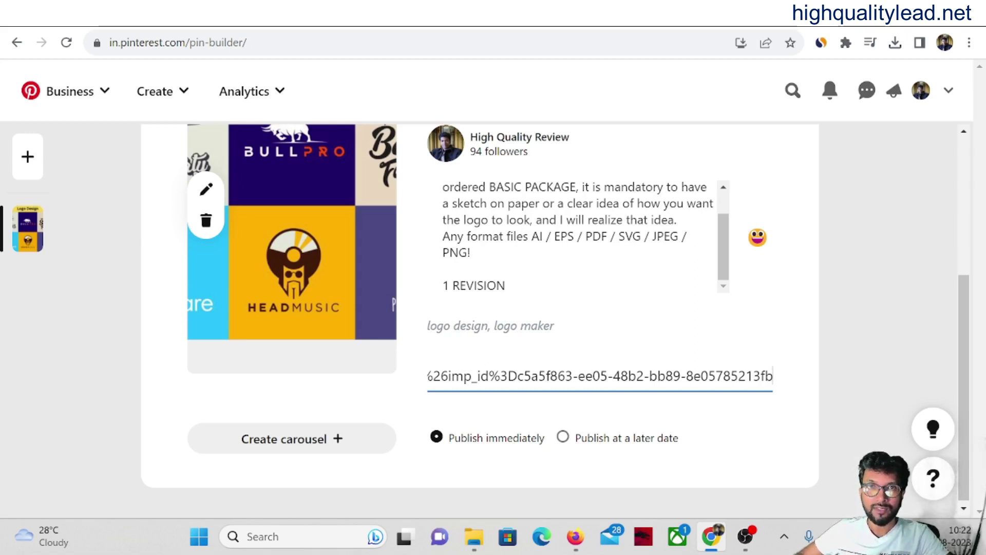
{"action": "scroll", "coordinate": [842, 371], "scroll_direction": "up", "scroll_amount": 5}
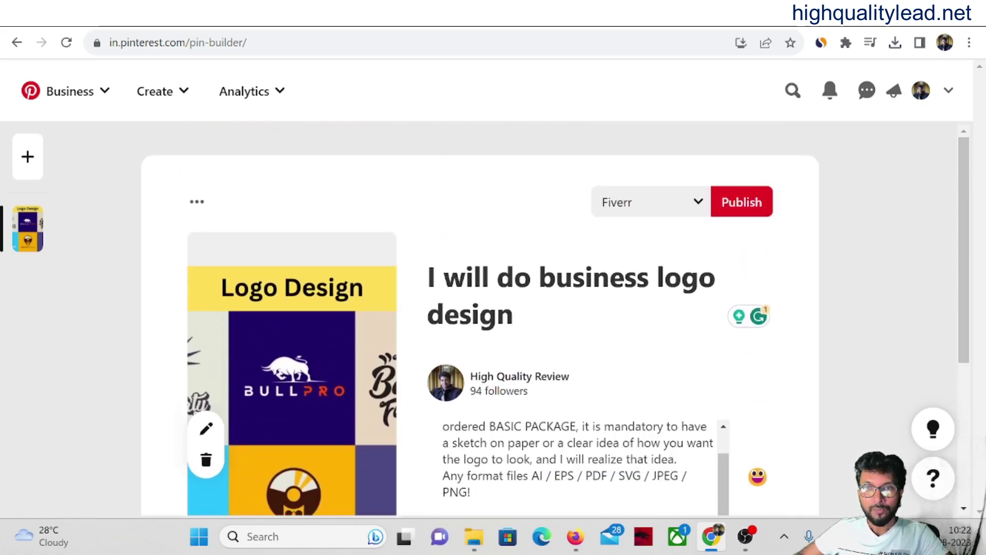
{"action": "left_click", "coordinate": [672, 206]}
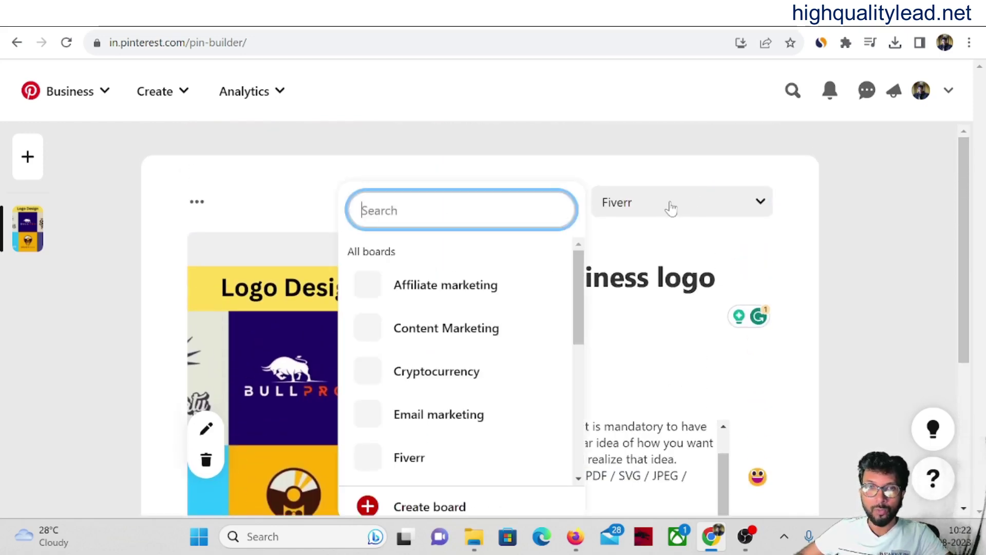
{"action": "left_click", "coordinate": [418, 459]}
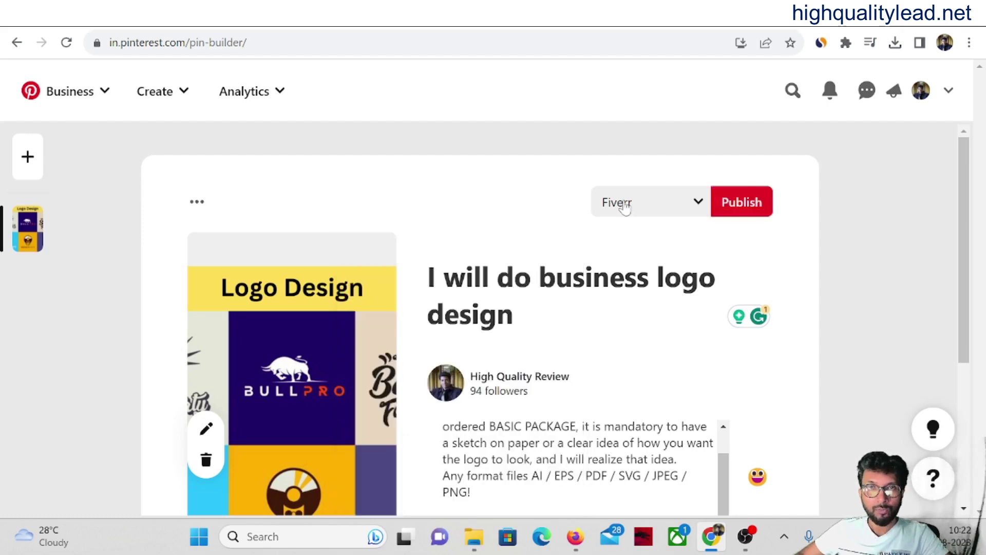
{"action": "left_click", "coordinate": [745, 203]}
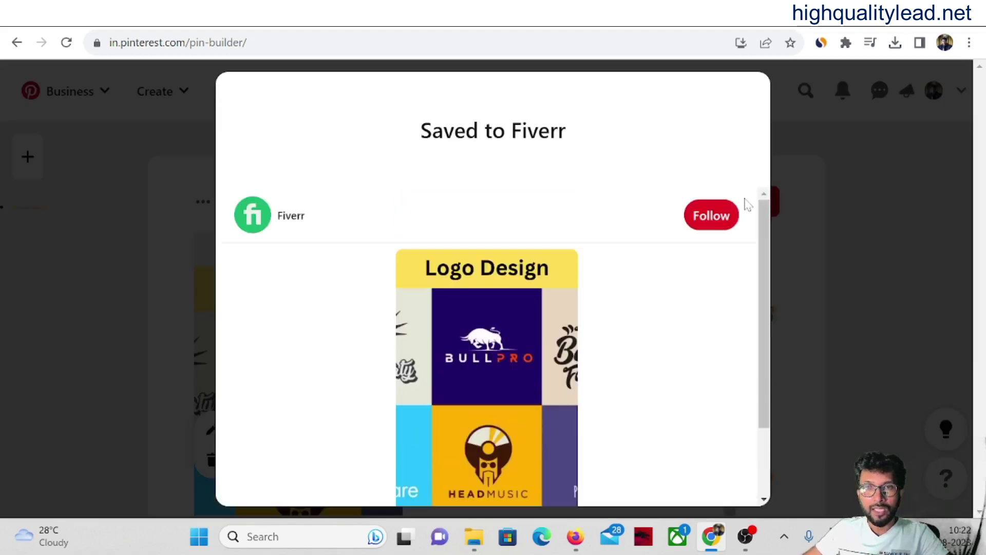
{"action": "left_click", "coordinate": [879, 260]}
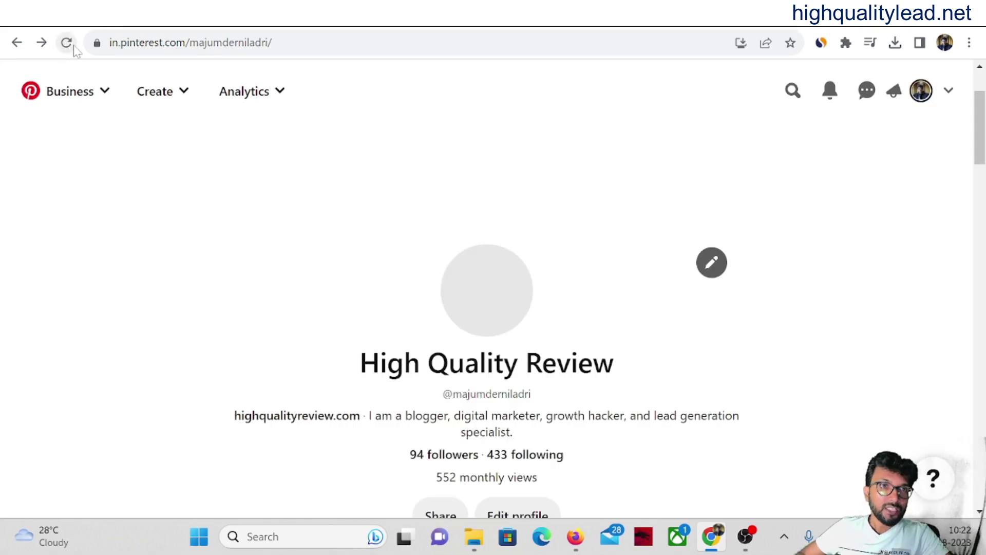
- Reload the Pinterest profile page and check its created Pins and profile details
{"action": "left_click", "coordinate": [67, 43]}
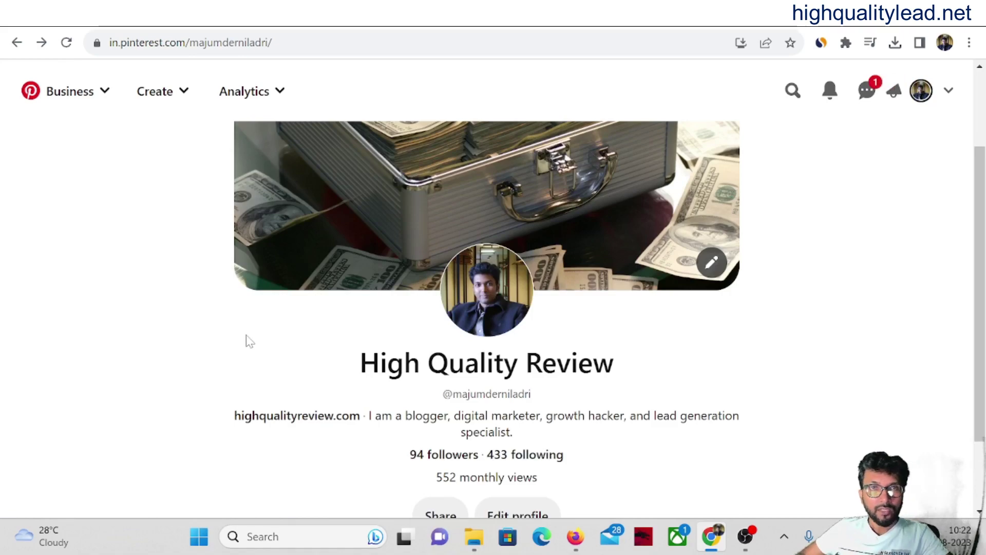
{"action": "scroll", "coordinate": [248, 341], "scroll_direction": "down", "scroll_amount": 8}
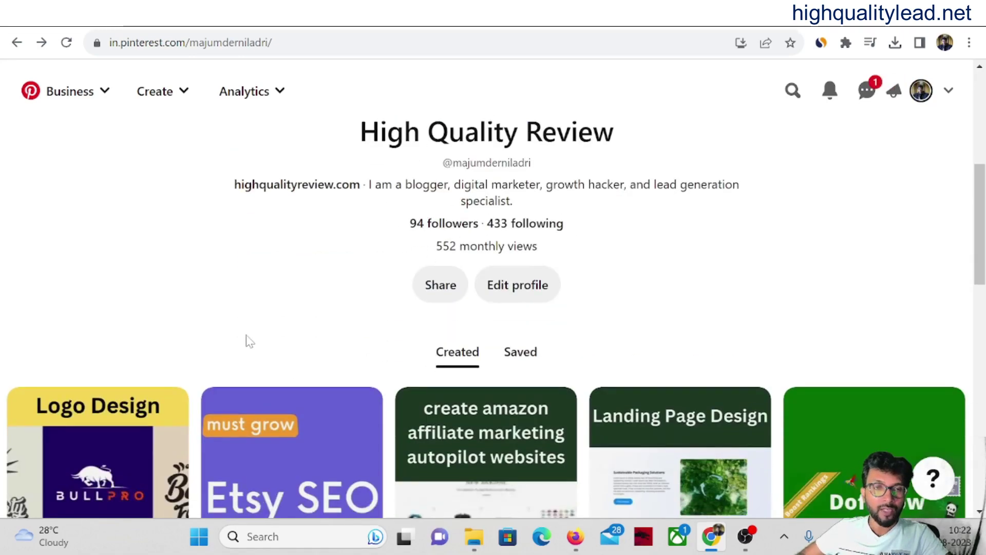
{"action": "scroll", "coordinate": [85, 316], "scroll_direction": "up", "scroll_amount": 4}
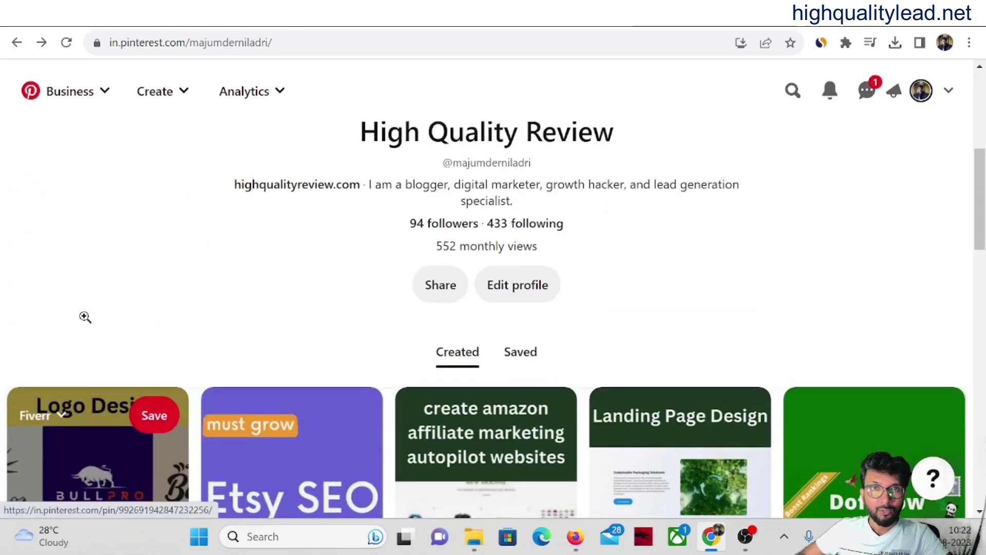
{"action": "scroll", "coordinate": [344, 339], "scroll_direction": "up", "scroll_amount": 3}
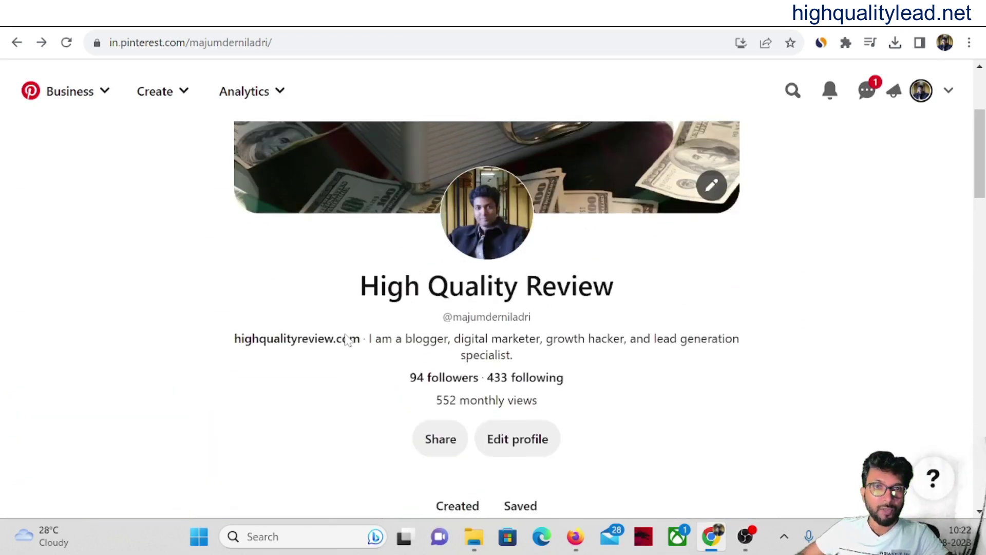
{"action": "left_click", "coordinate": [347, 340]}
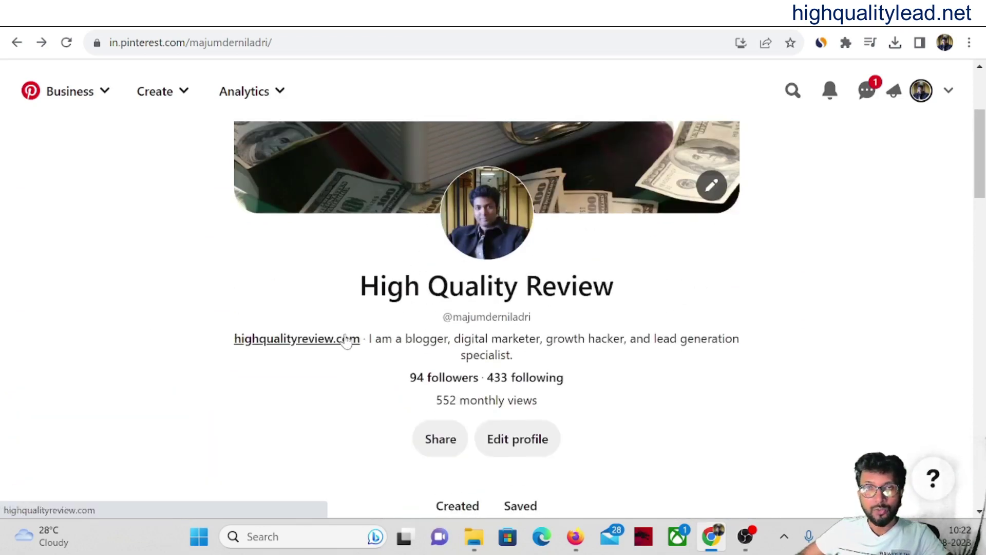
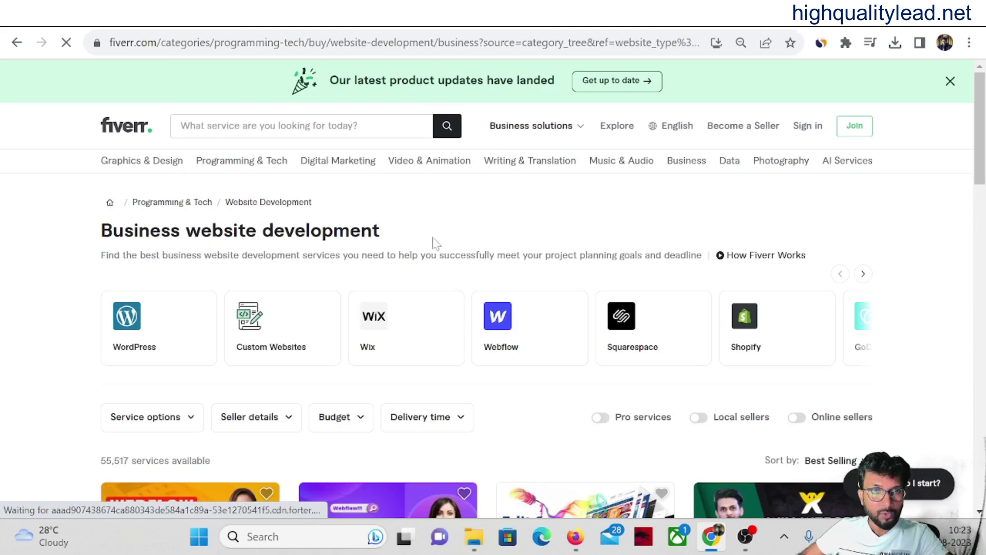
- Browse Fiverr's business website development services and open the gig "I will design brand new wordpress website in 14 hours"
{"action": "scroll", "coordinate": [434, 242], "scroll_direction": "down", "scroll_amount": 6}
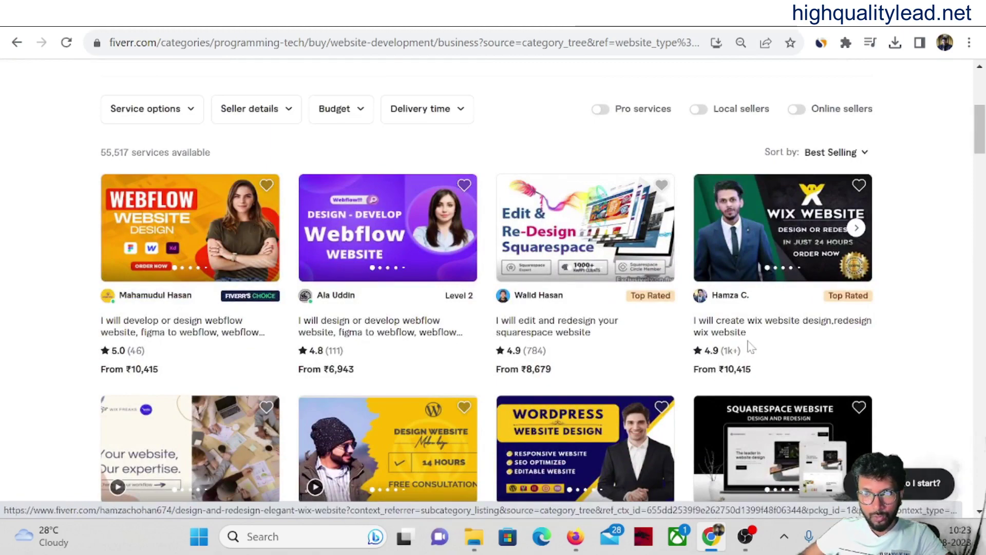
{"action": "scroll", "coordinate": [751, 349], "scroll_direction": "down", "scroll_amount": 3}
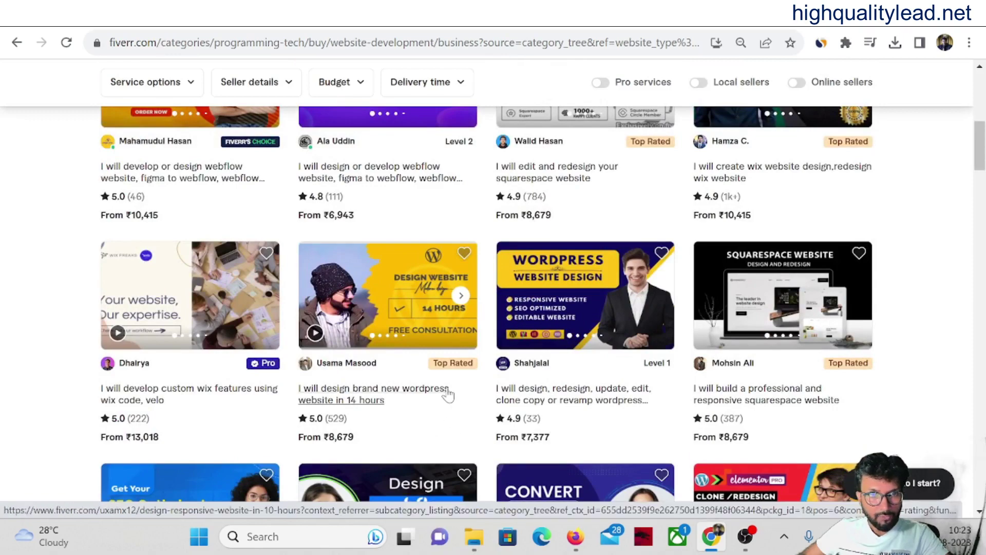
{"action": "scroll", "coordinate": [448, 394], "scroll_direction": "down", "scroll_amount": 3}
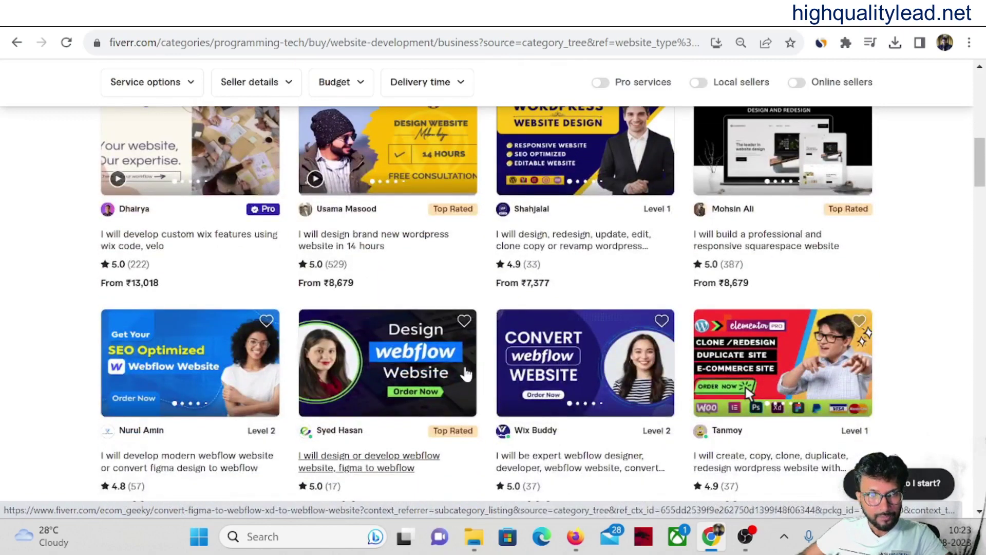
{"action": "scroll", "coordinate": [427, 359], "scroll_direction": "up", "scroll_amount": 2}
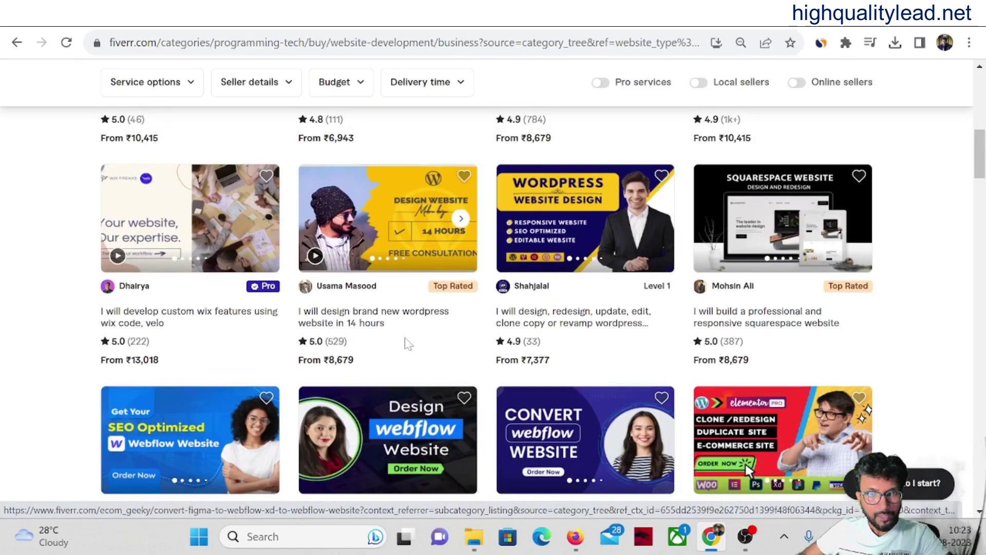
{"action": "left_click", "coordinate": [378, 230]}
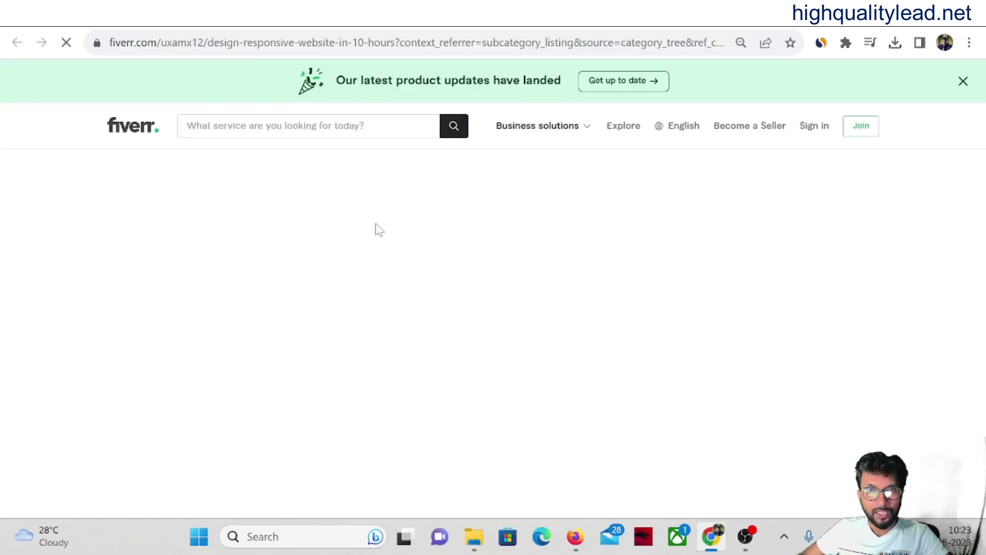
- Browse the WordPress gig's image gallery to the purple ecommerce website sample
{"action": "scroll", "coordinate": [392, 267], "scroll_direction": "down", "scroll_amount": 3}
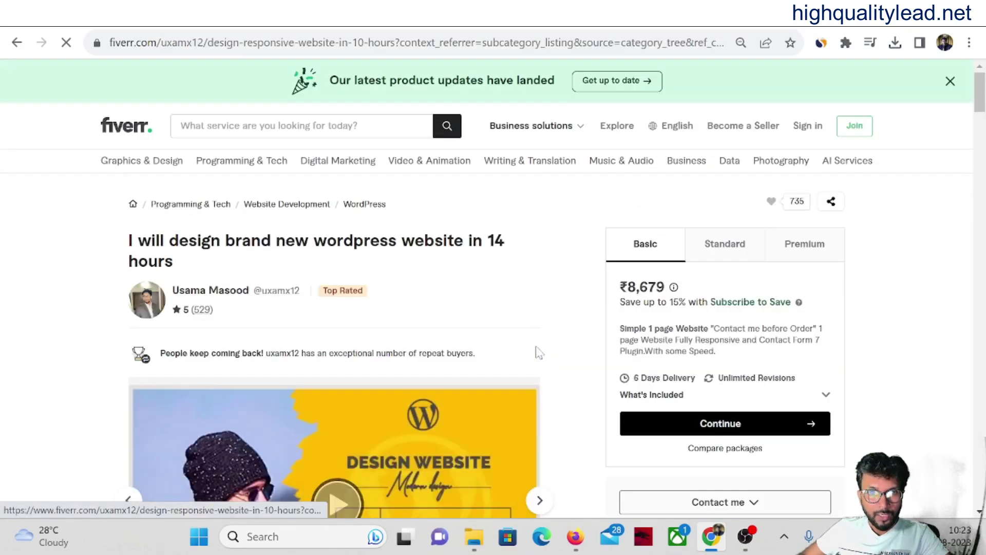
{"action": "left_click", "coordinate": [539, 502]}
{"action": "scroll", "coordinate": [579, 412], "scroll_direction": "down", "scroll_amount": 3}
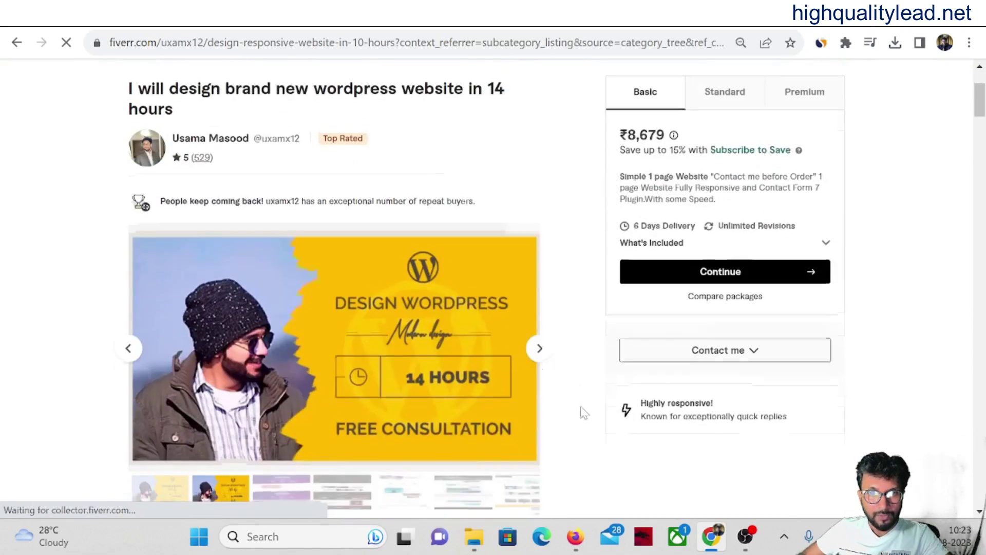
{"action": "left_click", "coordinate": [540, 348]}
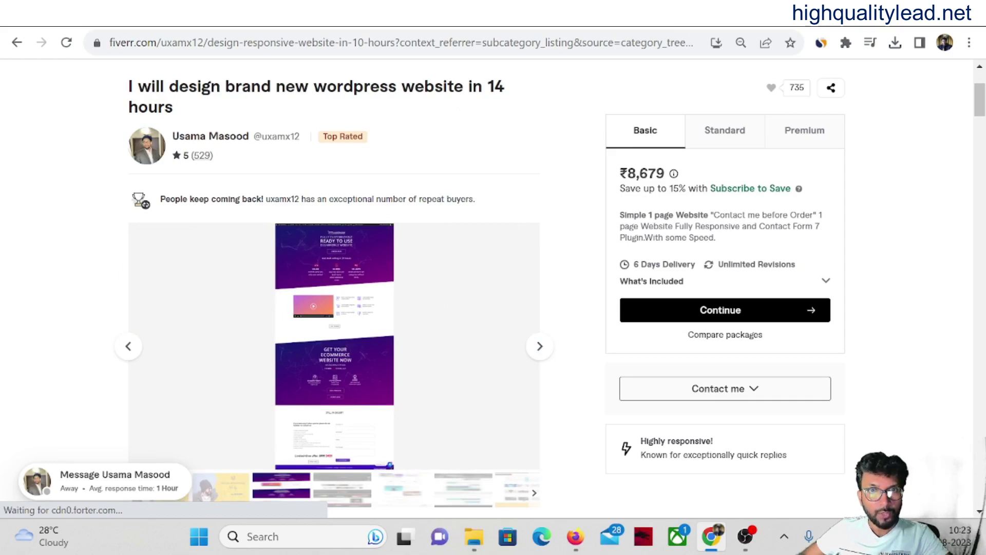
- Save the gig's purple ecommerce website sample image to the Downloads folder as a WEBP file
{"action": "right_click", "coordinate": [347, 296]}
{"action": "left_click", "coordinate": [409, 331]}
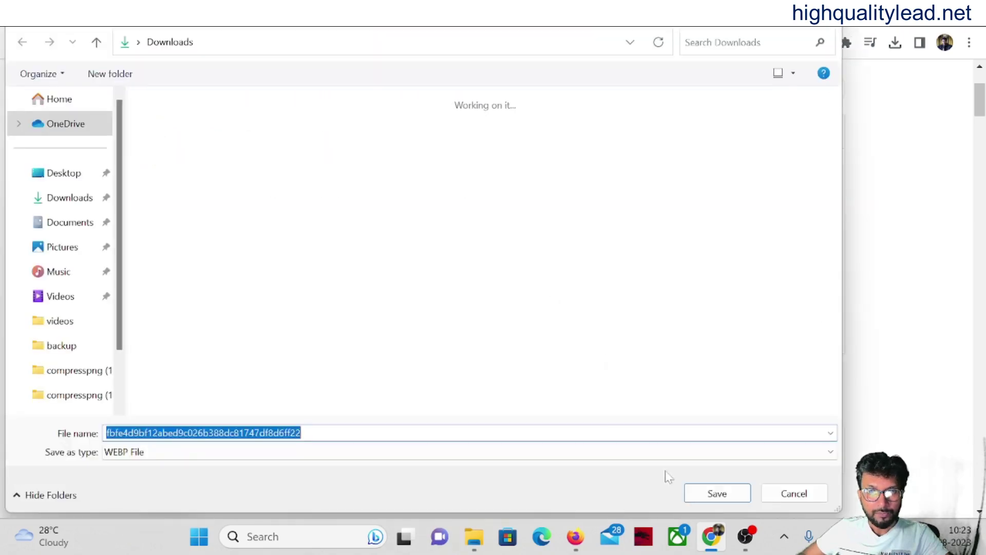
{"action": "left_click", "coordinate": [717, 493]}
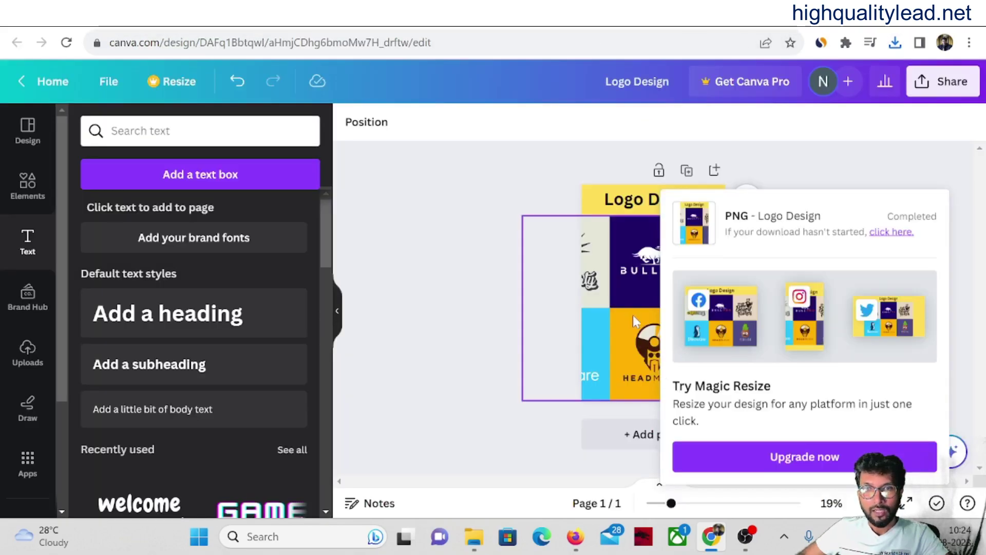
- In the Canva Logo Design file, replace the logo collage with the Last Page image from Downloads, enlarged to cover the page
{"action": "left_click", "coordinate": [618, 315]}
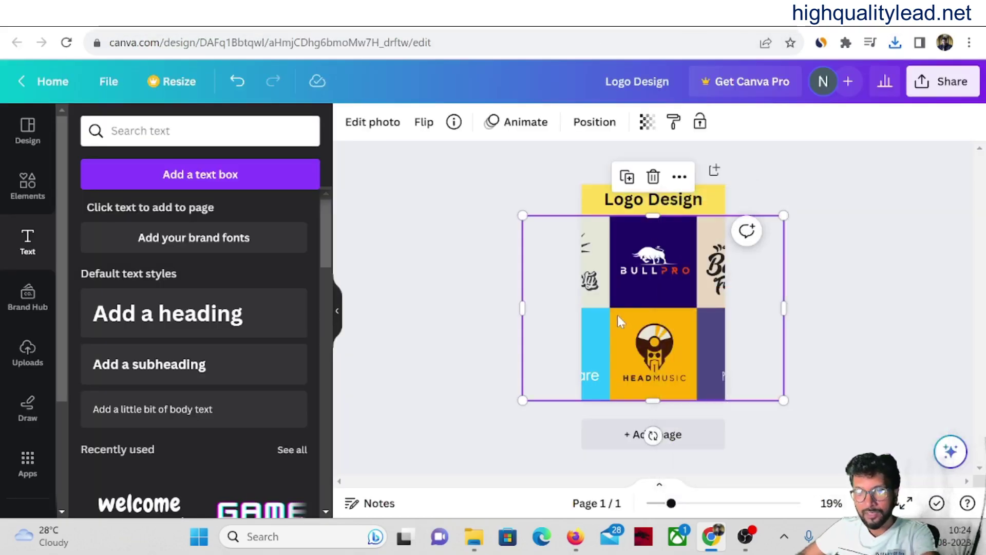
{"action": "key", "text": "Delete"}
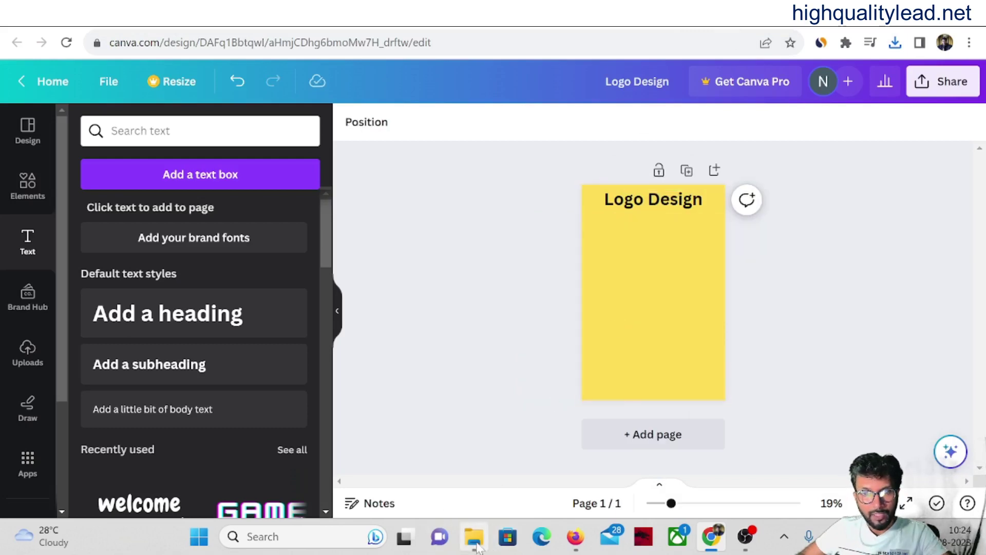
{"action": "left_click", "coordinate": [474, 537]}
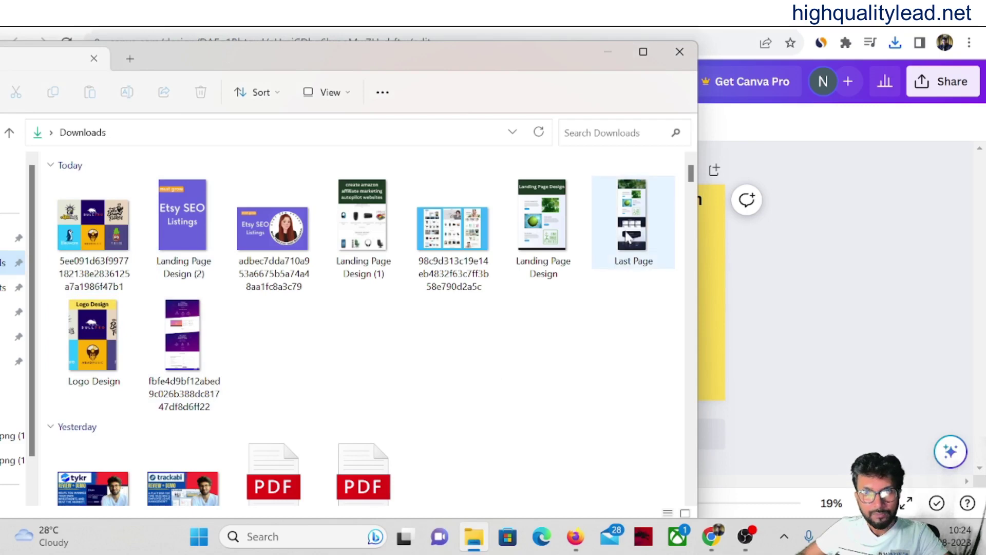
{"action": "left_click_drag", "start_coordinate": [560, 51], "coordinate": [369, 65]}
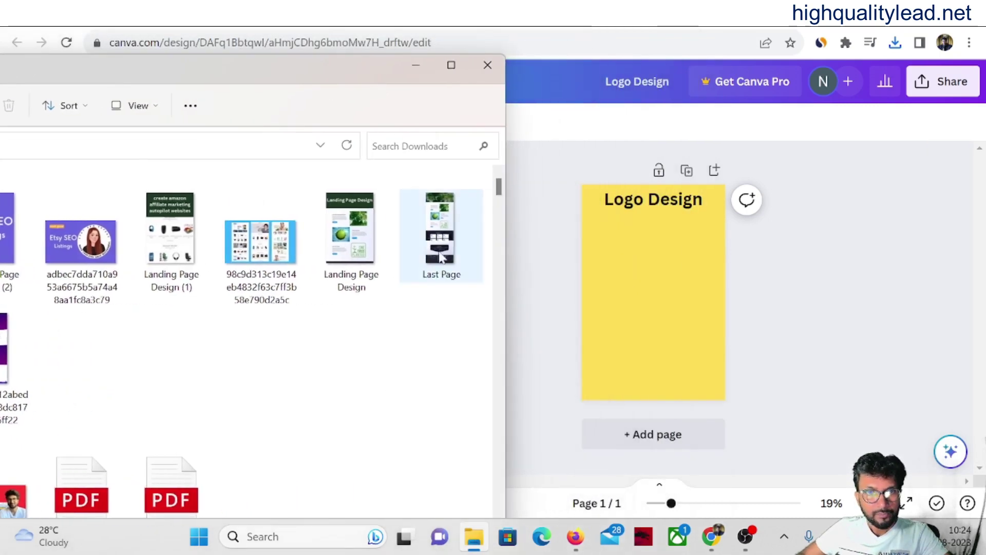
{"action": "left_click_drag", "start_coordinate": [441, 257], "coordinate": [663, 331]}
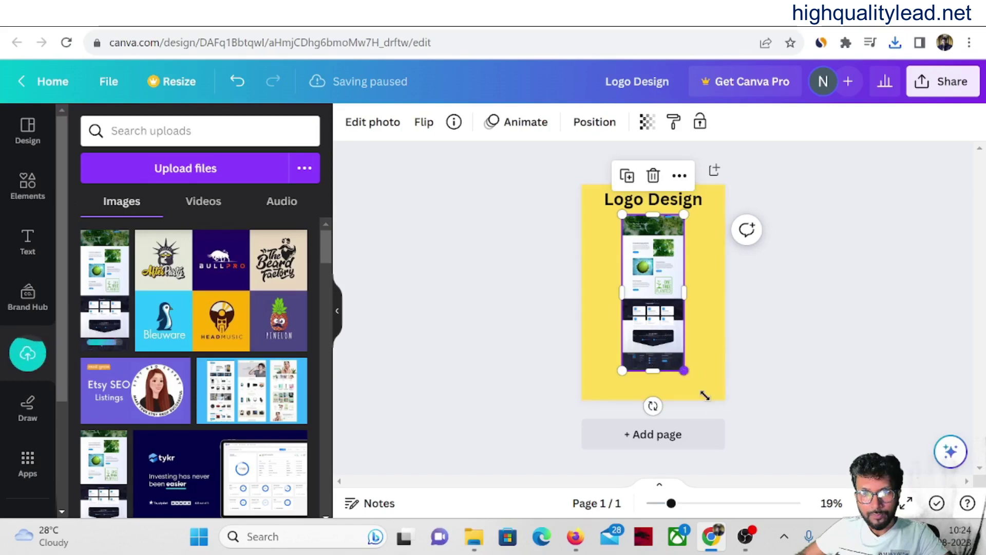
{"action": "left_click_drag", "start_coordinate": [705, 395], "coordinate": [760, 496]}
{"action": "left_click_drag", "start_coordinate": [729, 452], "coordinate": [722, 426]}
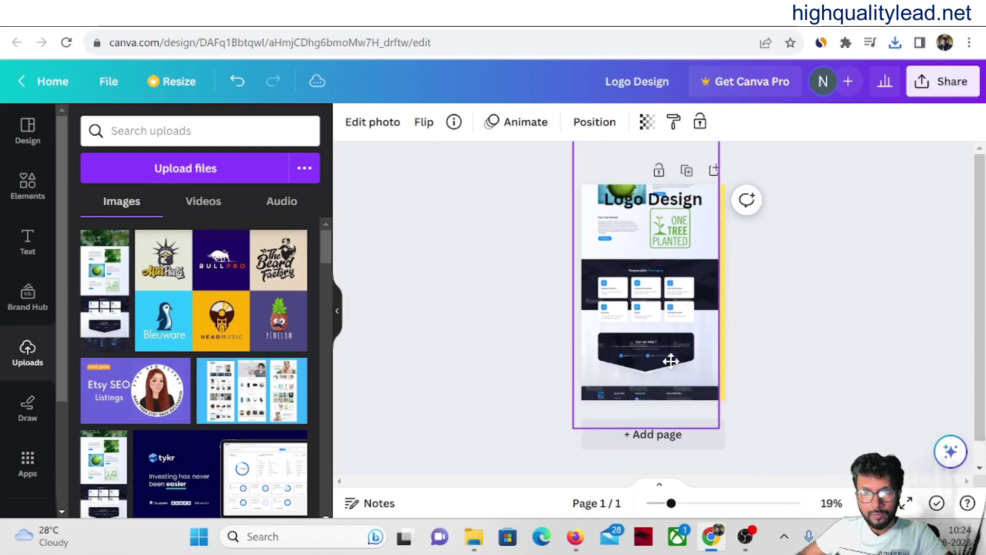
- Change the design's title text to "WordPress website Design" and place it over the middle of the website image
{"action": "left_click", "coordinate": [652, 199]}
{"action": "left_click_drag", "start_coordinate": [652, 199], "coordinate": [650, 379]}
{"action": "double_click", "coordinate": [689, 376]}
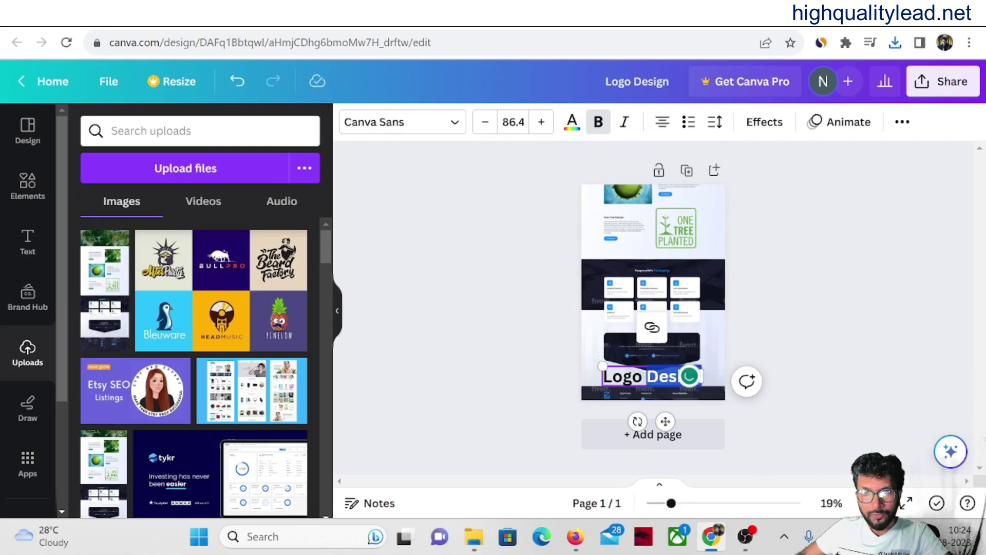
{"action": "left_click", "coordinate": [689, 376]}
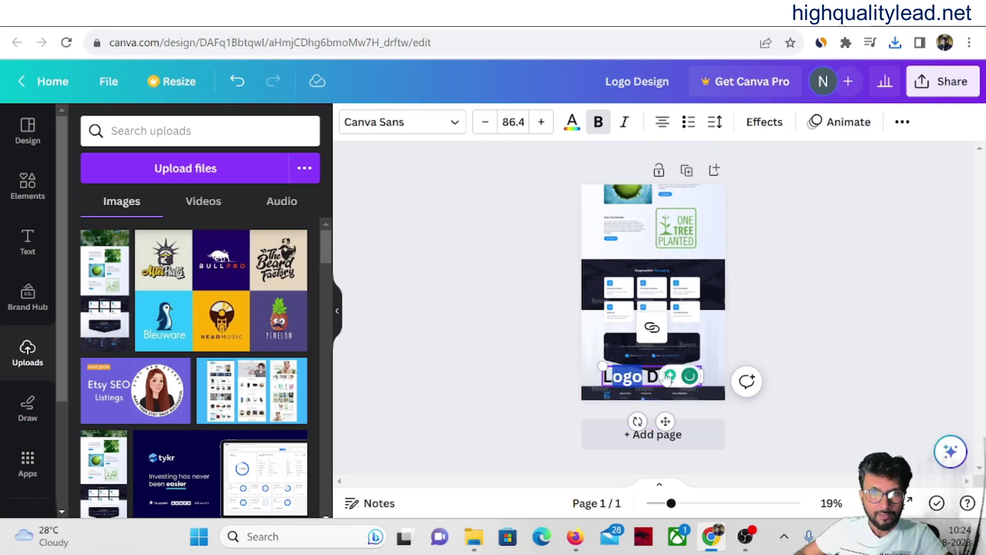
{"action": "type", "text": "WordPress website Design"}
{"action": "left_click", "coordinate": [781, 337]}
- Recolor the "WordPress website Design" title red using the default solid colors
{"action": "left_click", "coordinate": [668, 308]}
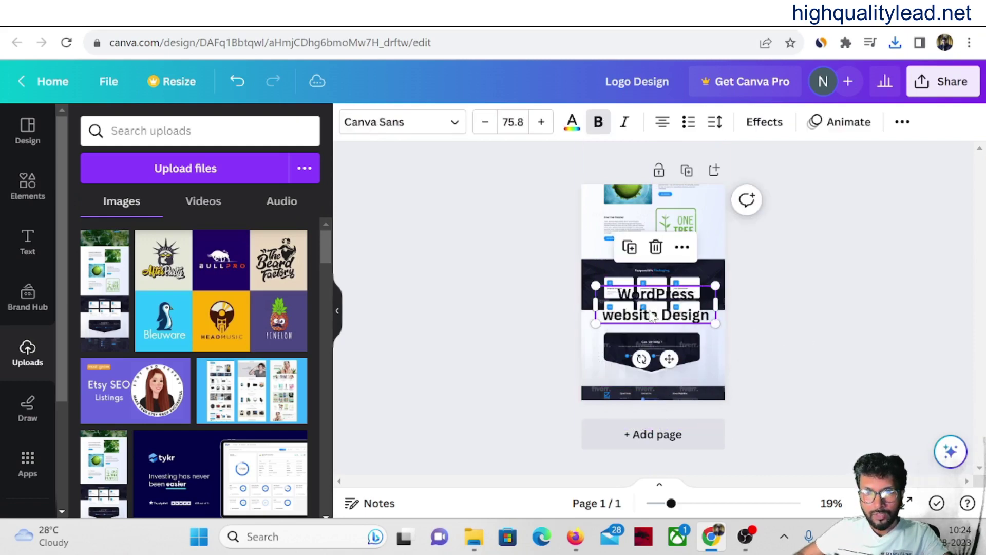
{"action": "left_click", "coordinate": [572, 124]}
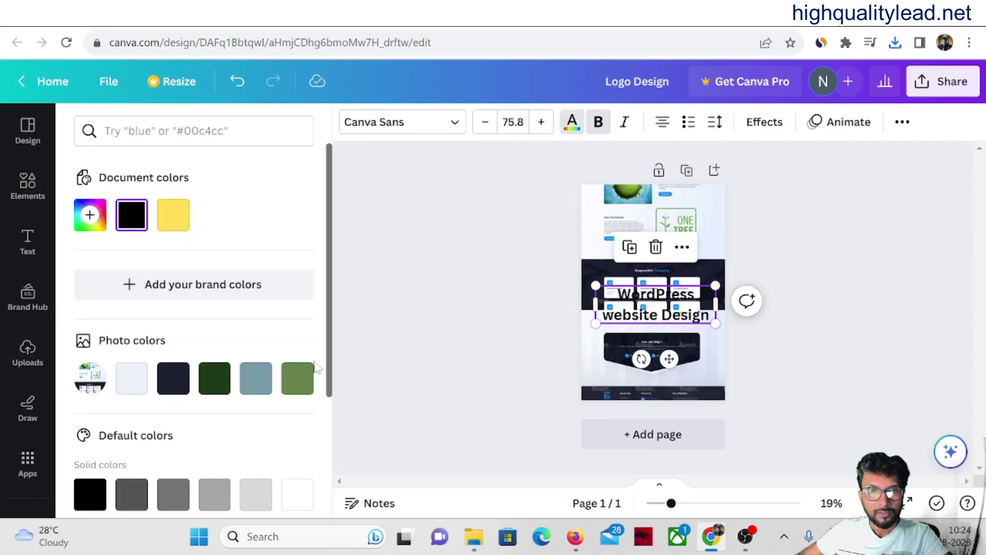
{"action": "scroll", "coordinate": [221, 427], "scroll_direction": "down", "scroll_amount": 3}
{"action": "left_click", "coordinate": [297, 398]}
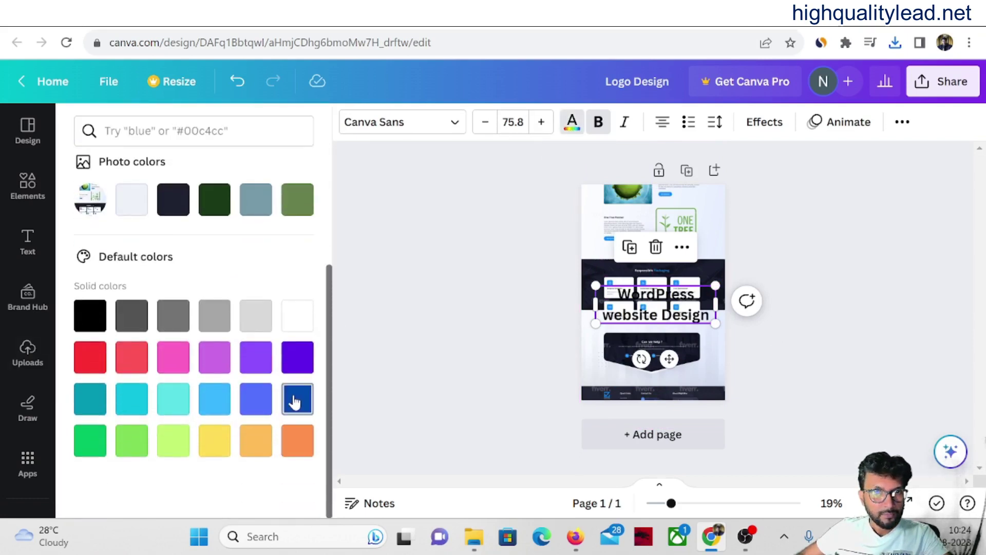
{"action": "left_click", "coordinate": [99, 365]}
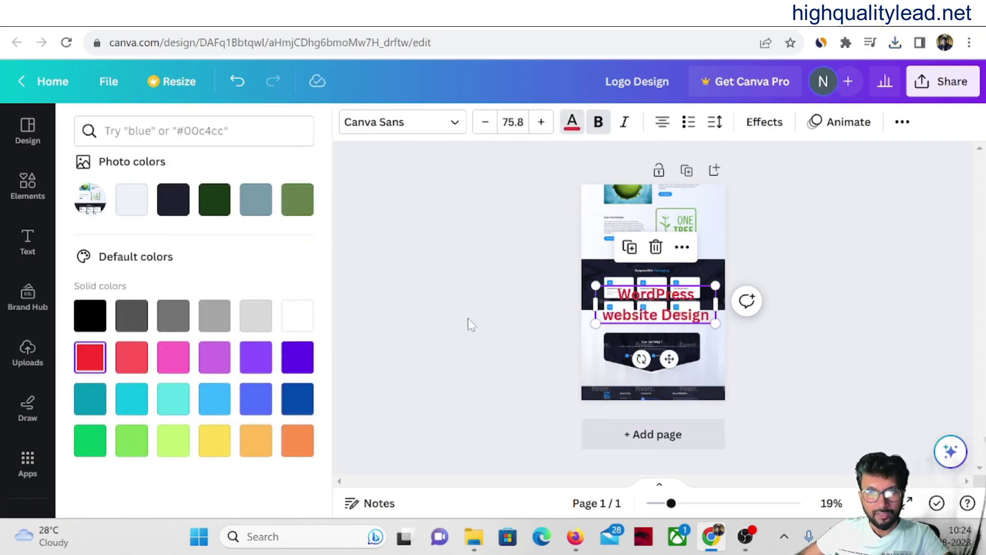
{"action": "left_click", "coordinate": [461, 254]}
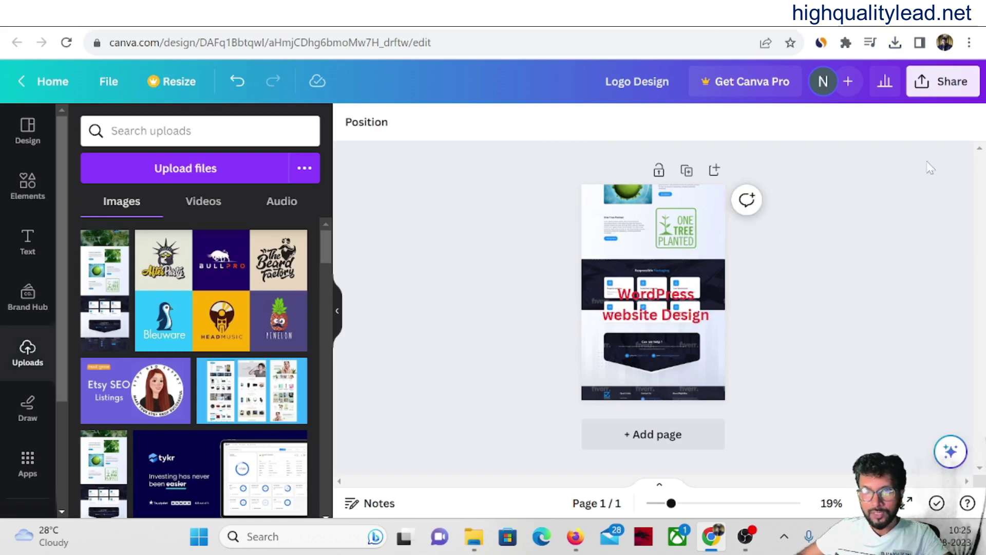
- Download the finished WordPress design as a PNG at 1,000 × 1,500 px
{"action": "left_click", "coordinate": [943, 81]}
{"action": "scroll", "coordinate": [822, 331], "scroll_direction": "down", "scroll_amount": 3}
{"action": "left_click", "coordinate": [743, 323]}
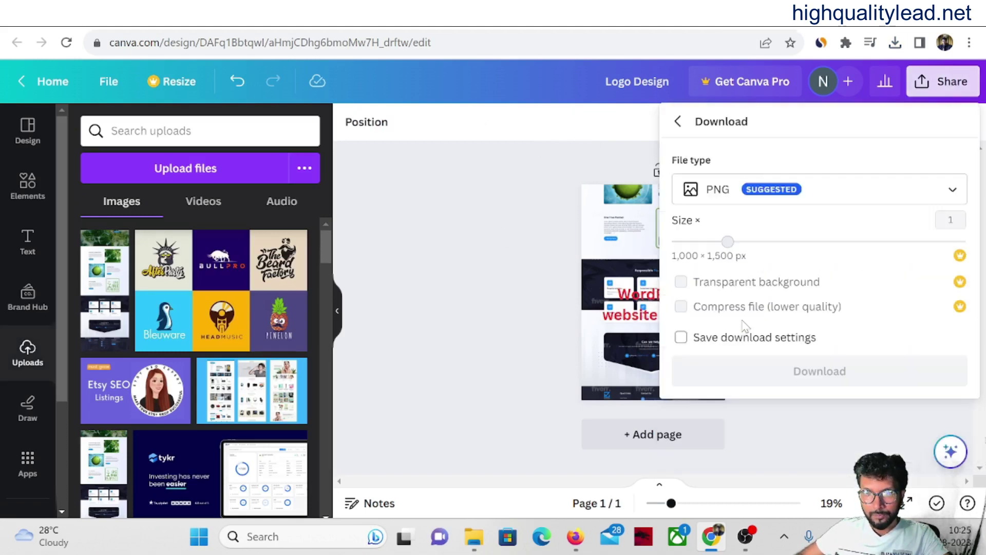
{"action": "left_click", "coordinate": [815, 367]}
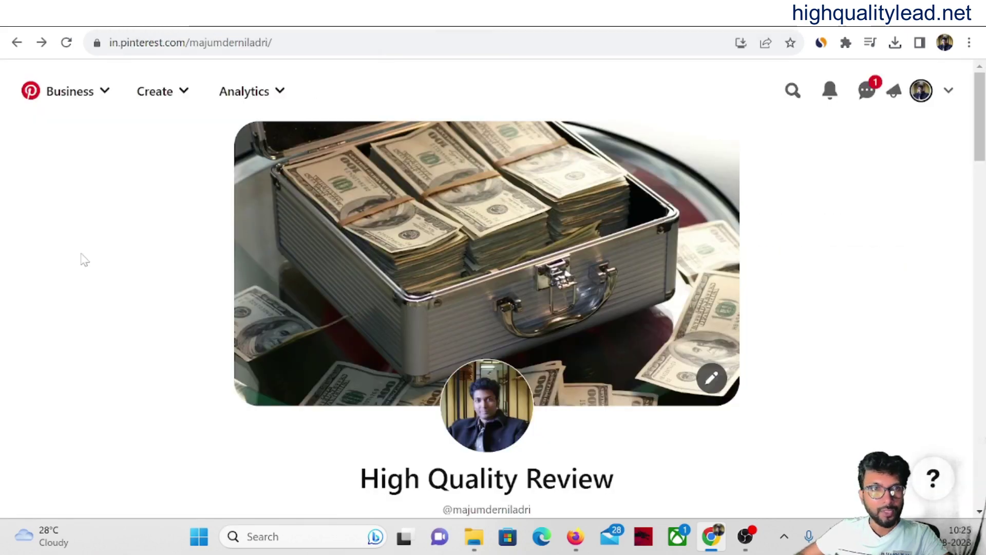
- Start a new Pin on Pinterest and upload the image "Logo Design (1)" from Downloads
{"action": "left_click", "coordinate": [154, 91]}
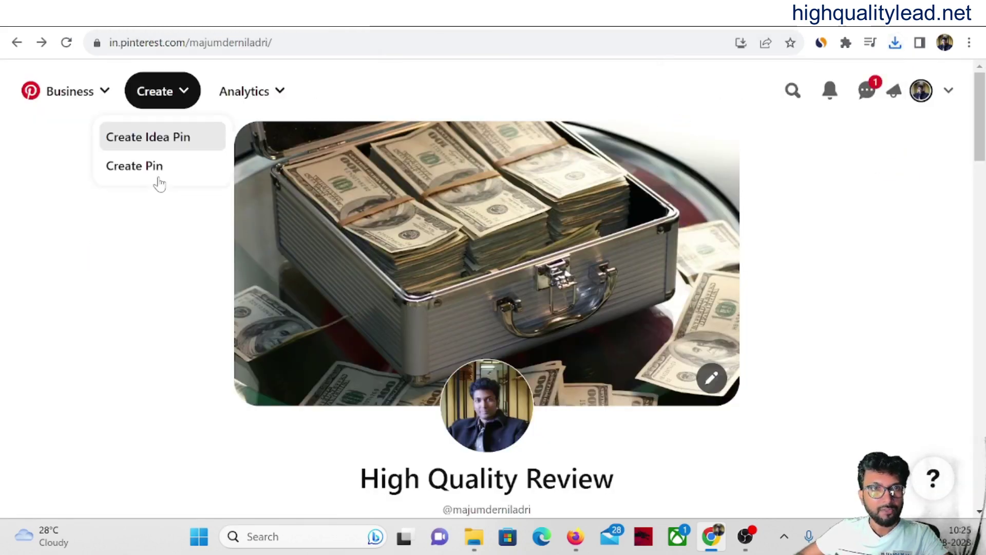
{"action": "left_click", "coordinate": [136, 169]}
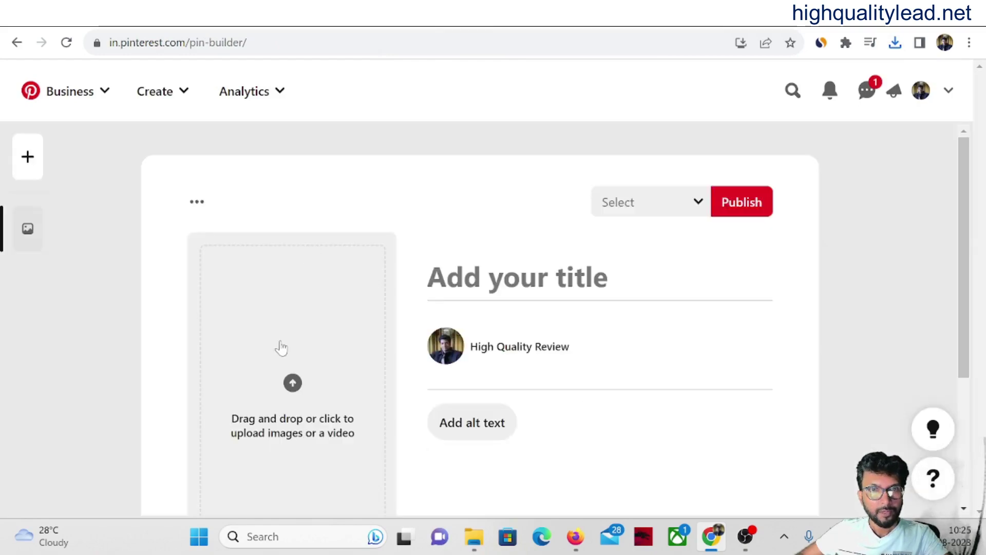
{"action": "left_click", "coordinate": [202, 227]}
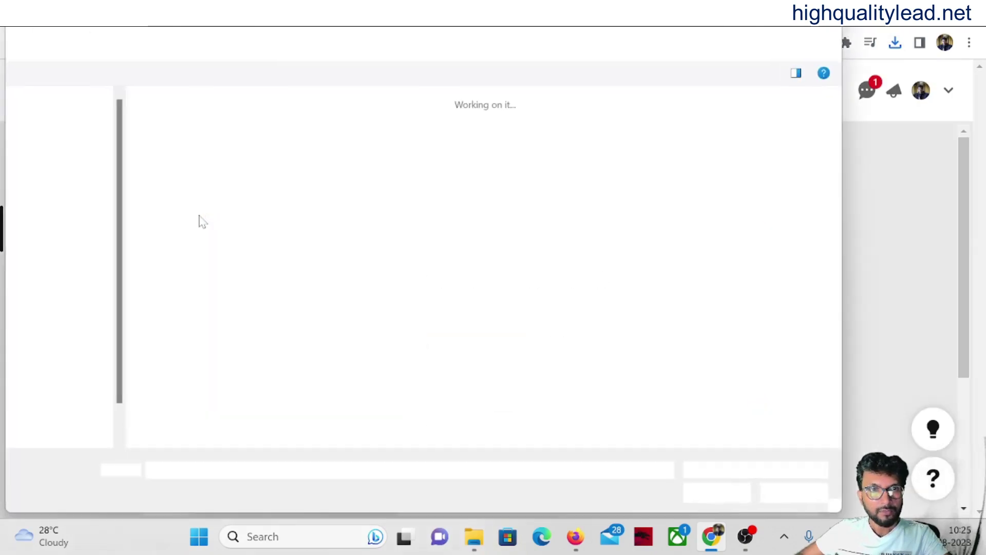
{"action": "left_click", "coordinate": [179, 158]}
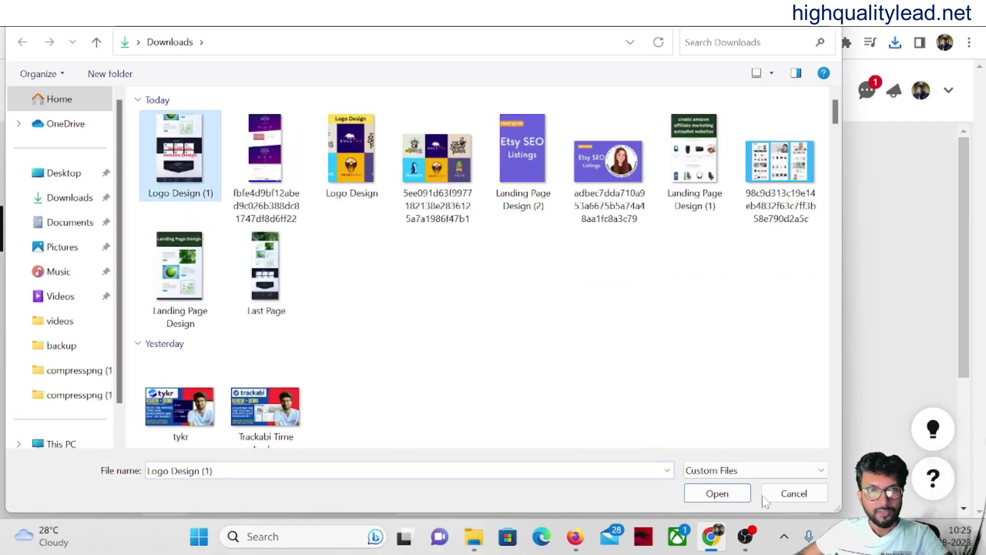
{"action": "left_click", "coordinate": [717, 493]}
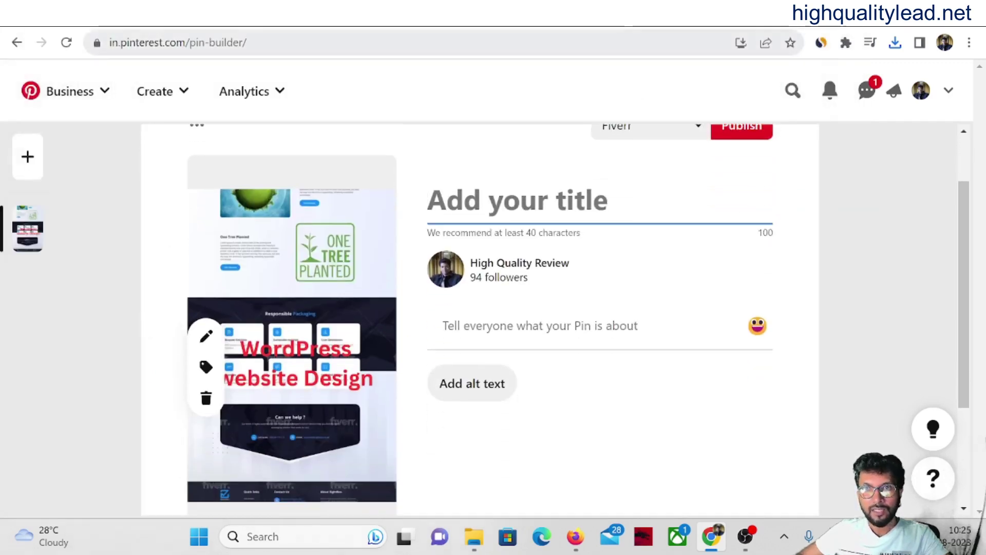
- Copy the Fiverr gig's title "I will design brand new wordpress website in 14 hours" into the Pin's title
{"action": "key", "text": "ctrl+Tab"}
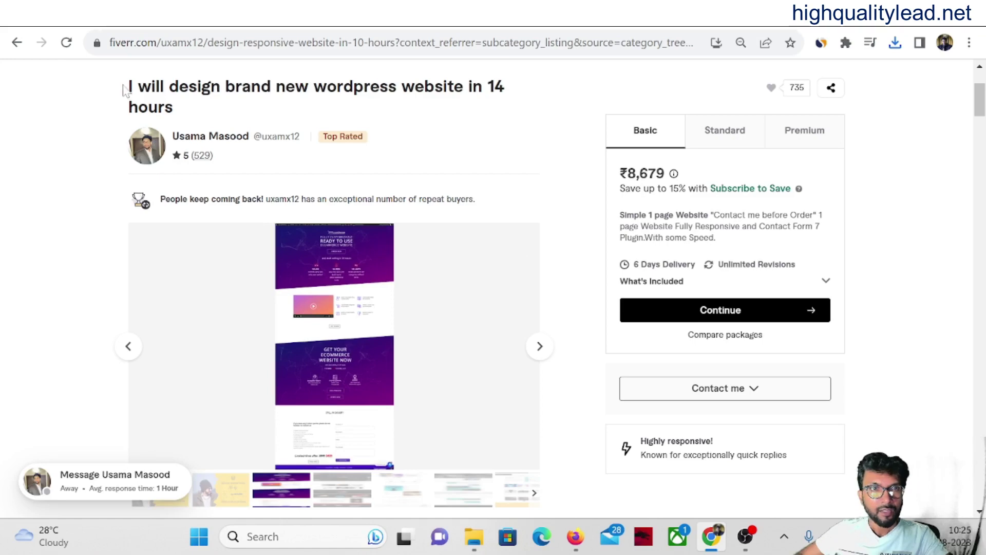
{"action": "left_click_drag", "start_coordinate": [128, 87], "coordinate": [200, 112]}
{"action": "key", "text": "ctrl+c"}
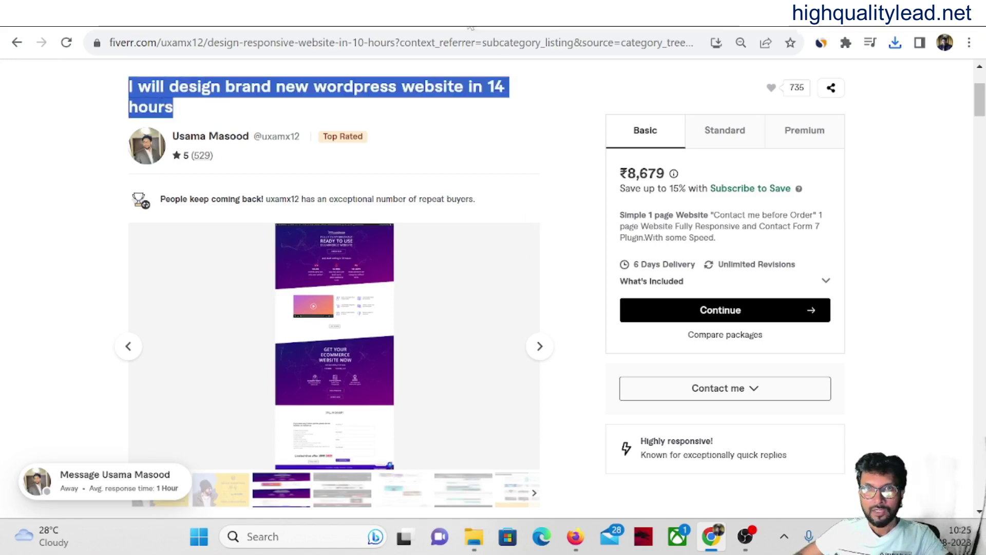
{"action": "key", "text": "ctrl+Tab"}
{"action": "key", "text": "ctrl+v"}
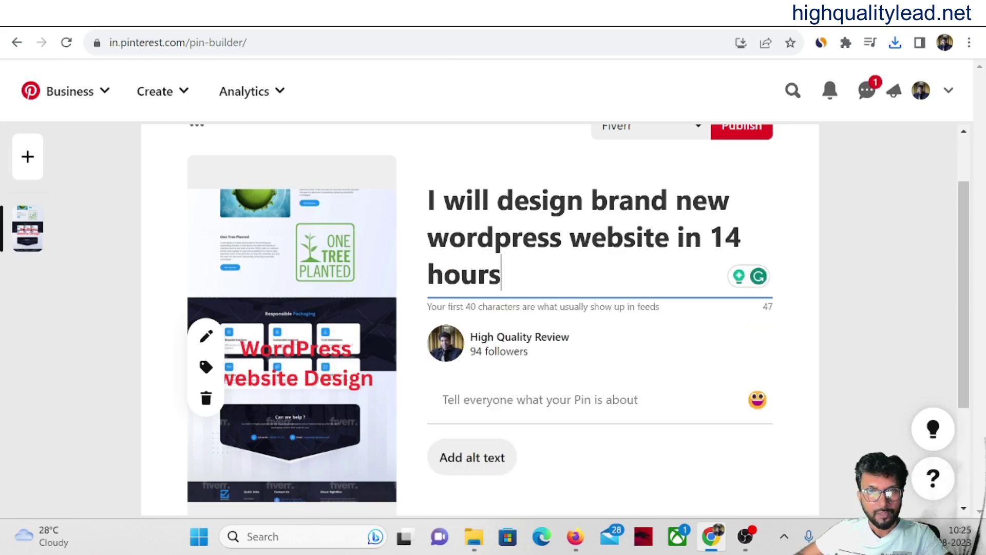
- Copy the opening paragraph of the gig's "About this gig" section into the Pin's description
{"action": "key", "text": "Tab"}
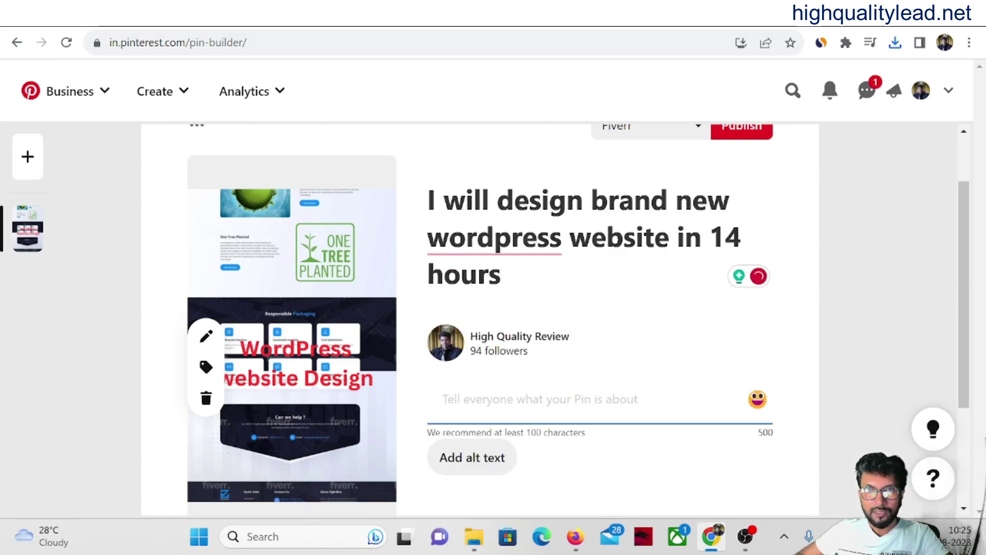
{"action": "key", "text": "ctrl+Tab"}
{"action": "scroll", "coordinate": [385, 357], "scroll_direction": "down", "scroll_amount": 5}
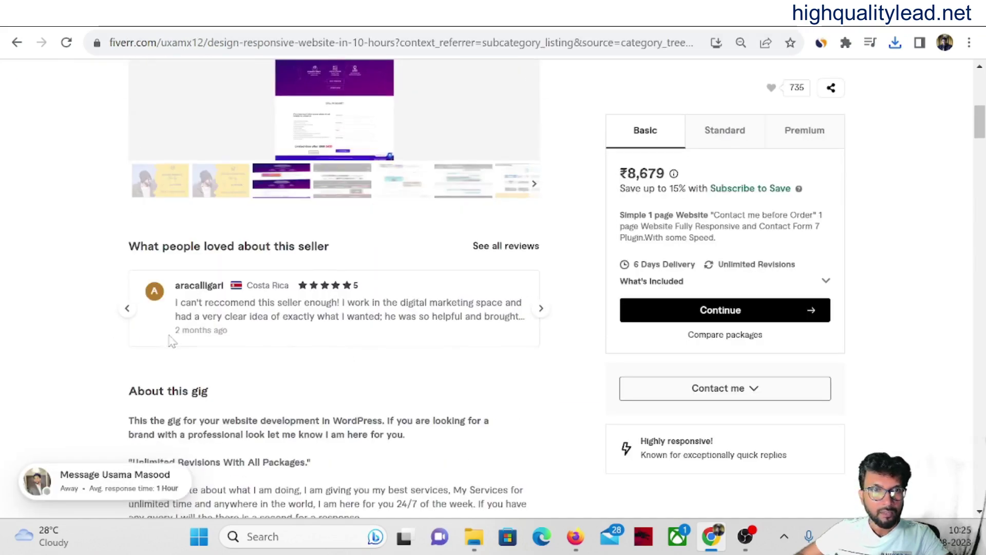
{"action": "scroll", "coordinate": [165, 339], "scroll_direction": "down", "scroll_amount": 3}
{"action": "left_click_drag", "start_coordinate": [129, 268], "coordinate": [439, 293]}
{"action": "key", "text": "ctrl+c"}
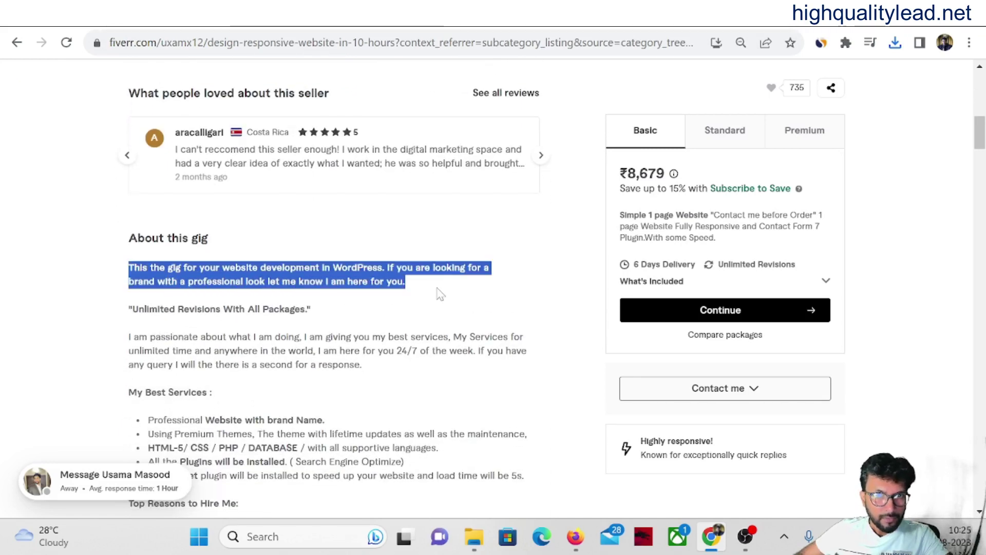
{"action": "key", "text": "ctrl+shift+Tab"}
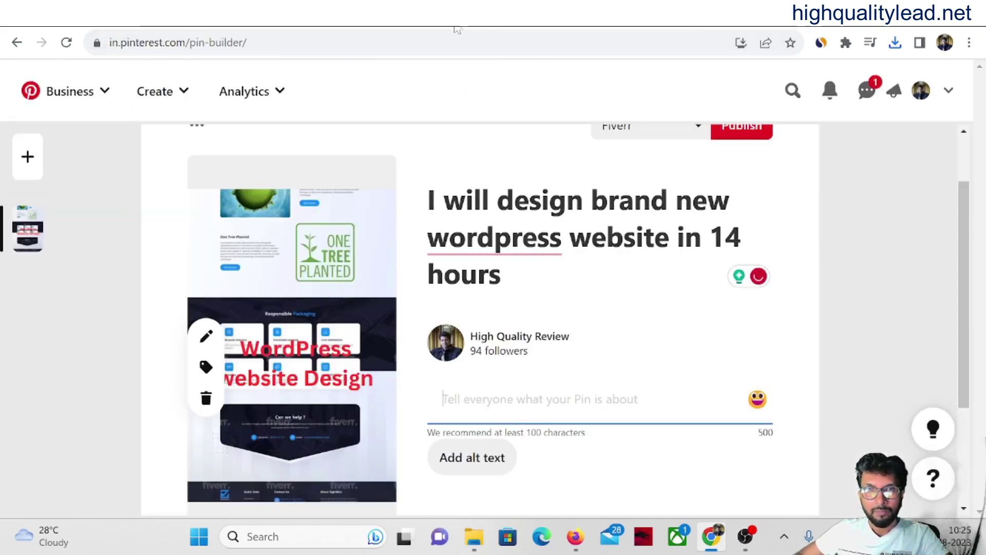
{"action": "key", "text": "ctrl+v"}
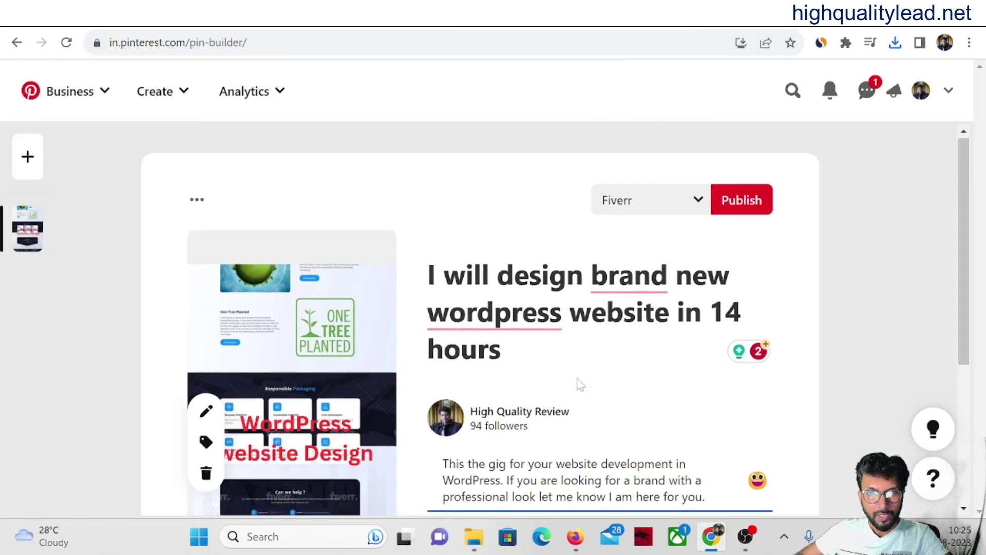
- Add the alt text "WordPress, website design" to the Pin
{"action": "scroll", "coordinate": [577, 380], "scroll_direction": "down", "scroll_amount": 2}
{"action": "left_click", "coordinate": [472, 362]}
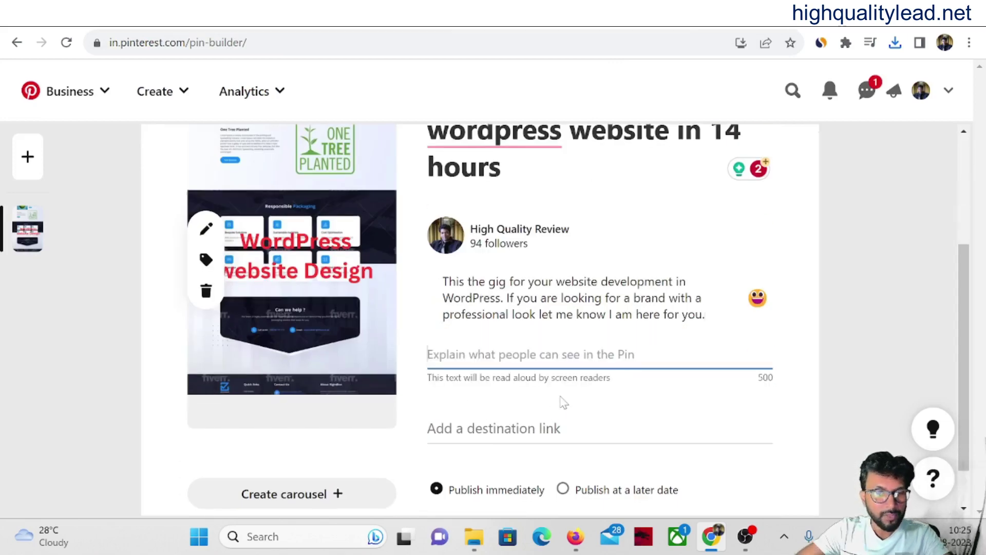
{"action": "type", "text": "Wo"}
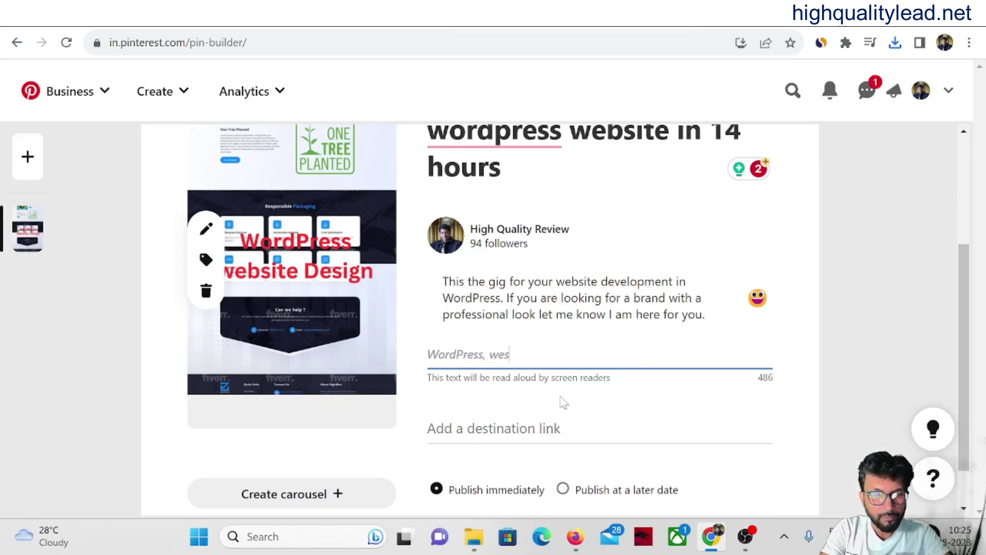
{"action": "type", "text": "rdPress, website design"}
- Copy the page URL of the Fiverr WordPress website gig for use in the Pin's destination link
{"action": "left_click", "coordinate": [462, 431]}
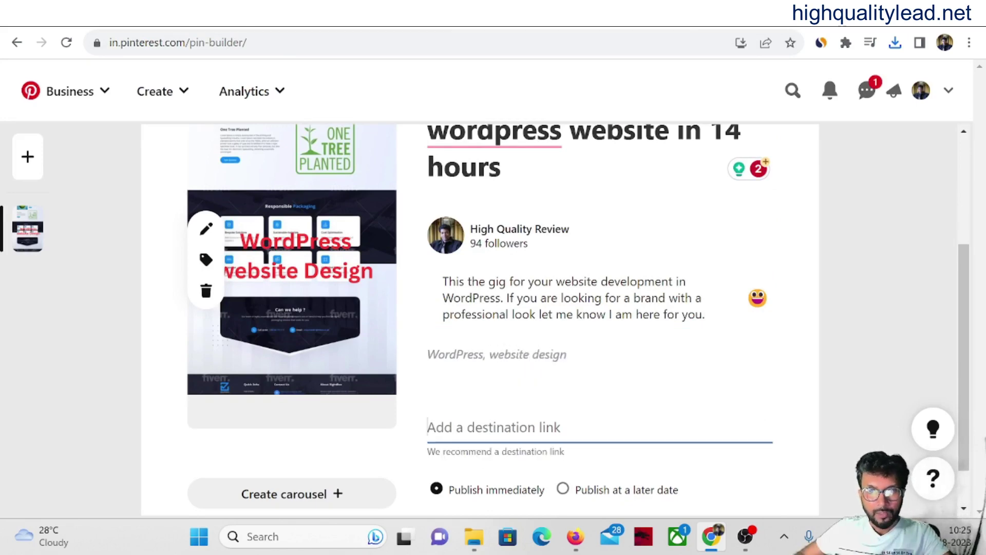
{"action": "key", "text": "ctrl+Tab"}
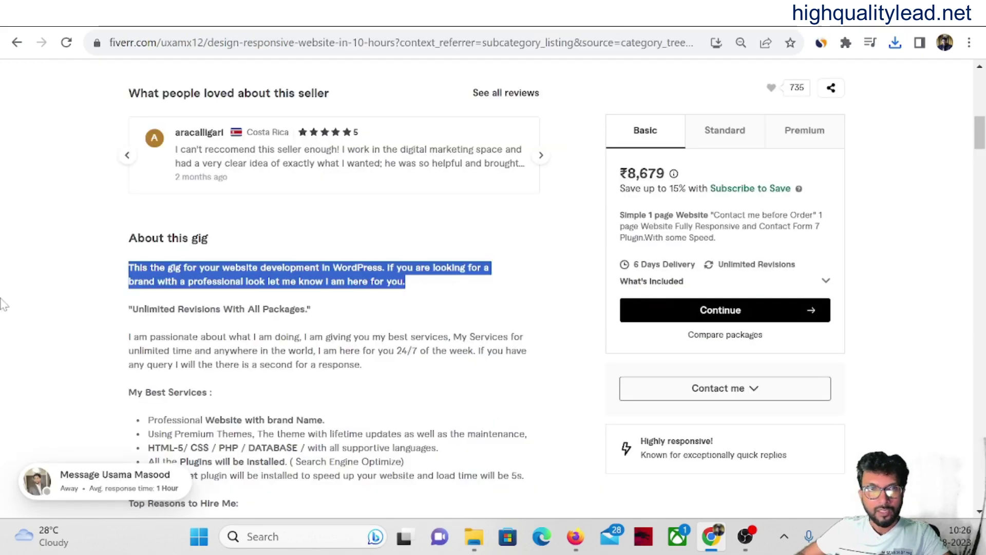
{"action": "left_click", "coordinate": [77, 204]}
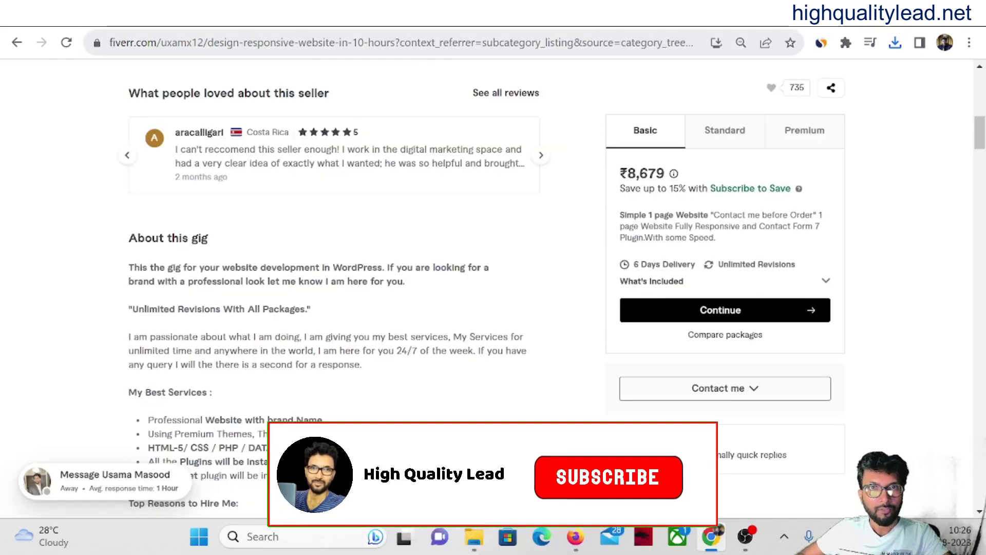
{"action": "right_click", "coordinate": [442, 44]}
{"action": "left_click", "coordinate": [497, 137]}
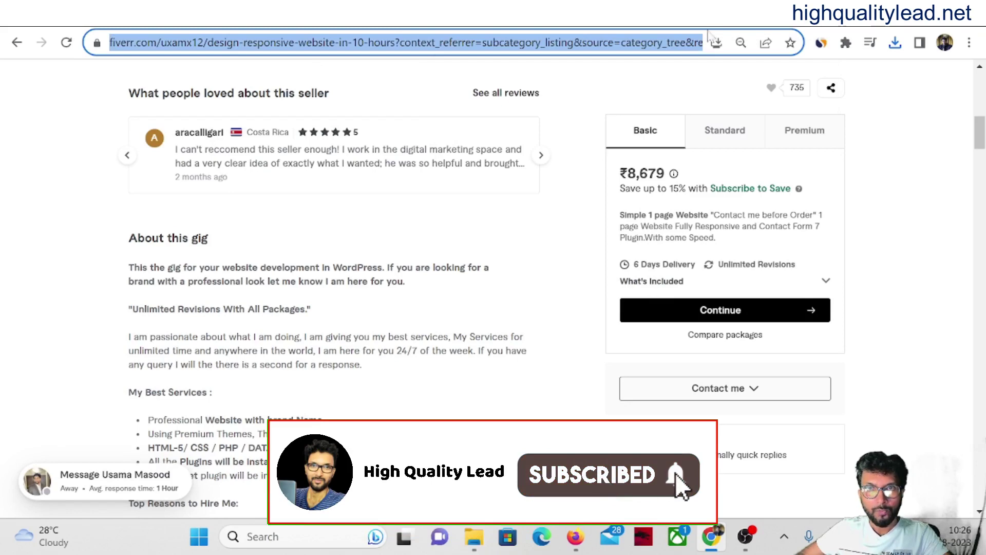
- Replace the landing page URL in Fiverr Affiliates with the copied gig URL and copy the generated Fiverr CPA link
{"action": "key", "text": "ctrl+Tab"}
{"action": "left_click", "coordinate": [938, 181]}
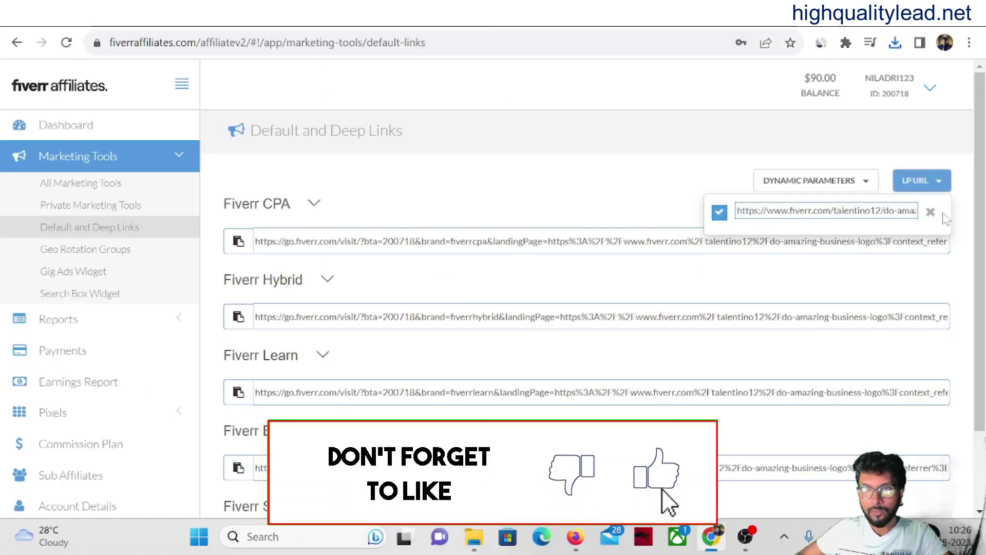
{"action": "left_click", "coordinate": [930, 211]}
{"action": "key", "text": "ctrl+v"}
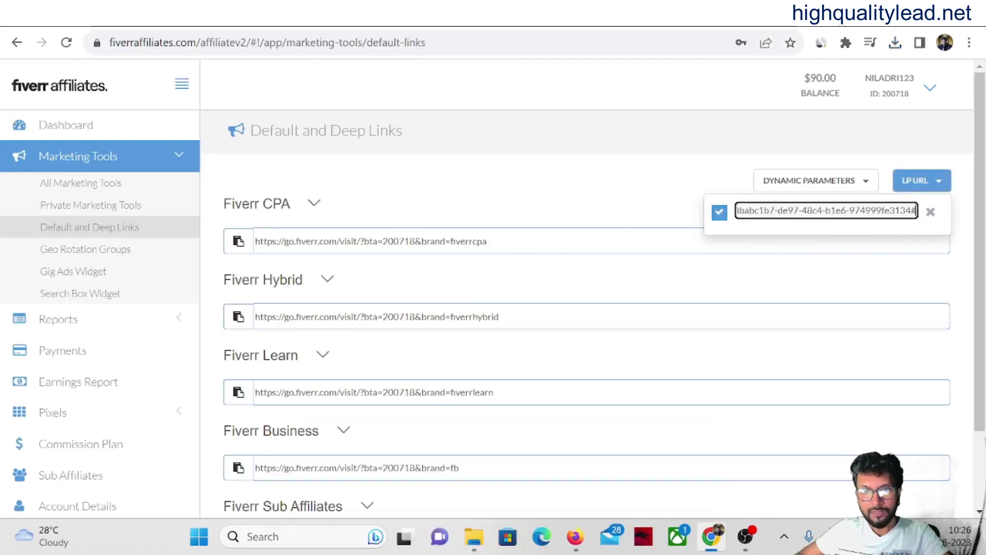
{"action": "left_click", "coordinate": [239, 246]}
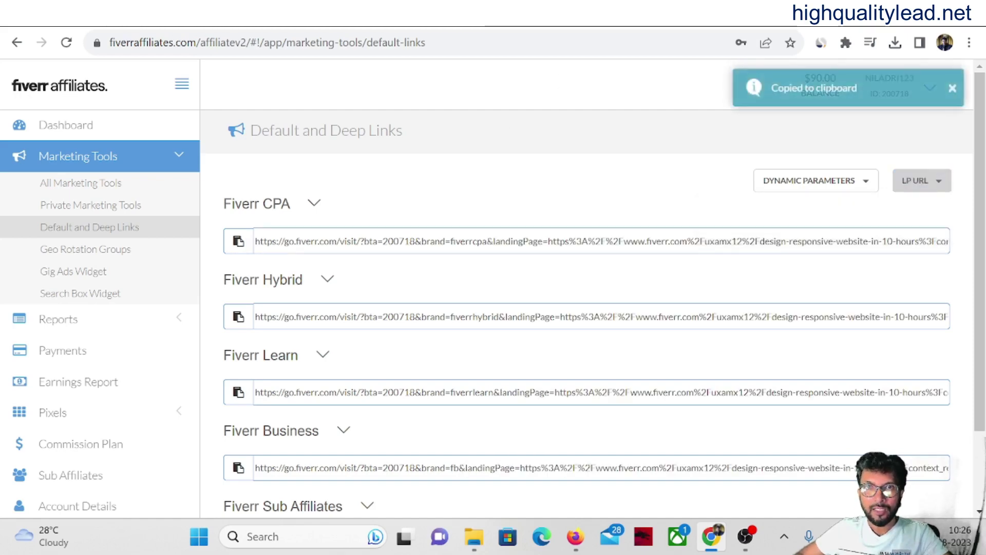
- Add the Fiverr CPA link as the Pin's destination link, publish it to the Fiverr board, and view the profile's created Pins
{"action": "left_click", "coordinate": [308, 11]}
{"action": "key", "text": "ctrl+v"}
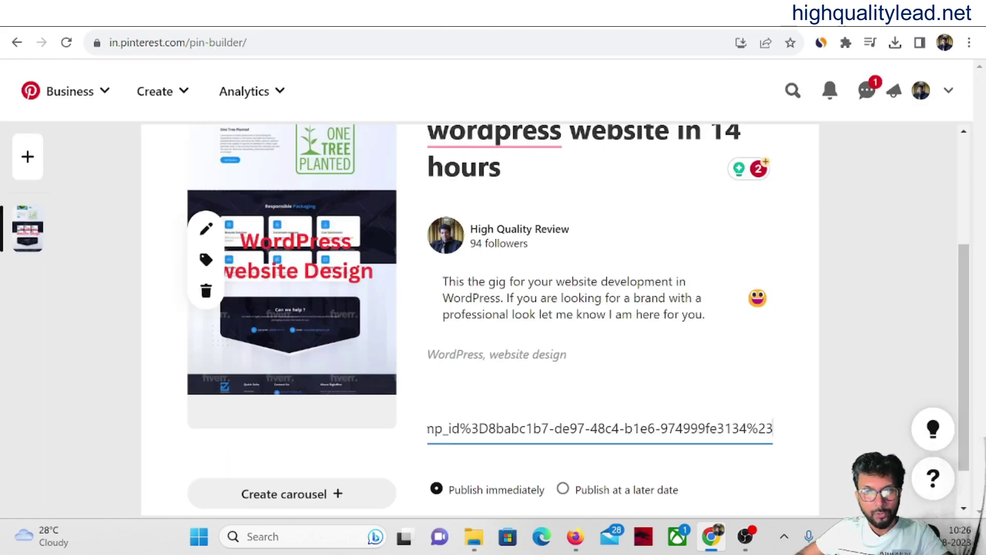
{"action": "scroll", "coordinate": [781, 429], "scroll_direction": "up", "scroll_amount": 4}
{"action": "left_click", "coordinate": [739, 206]}
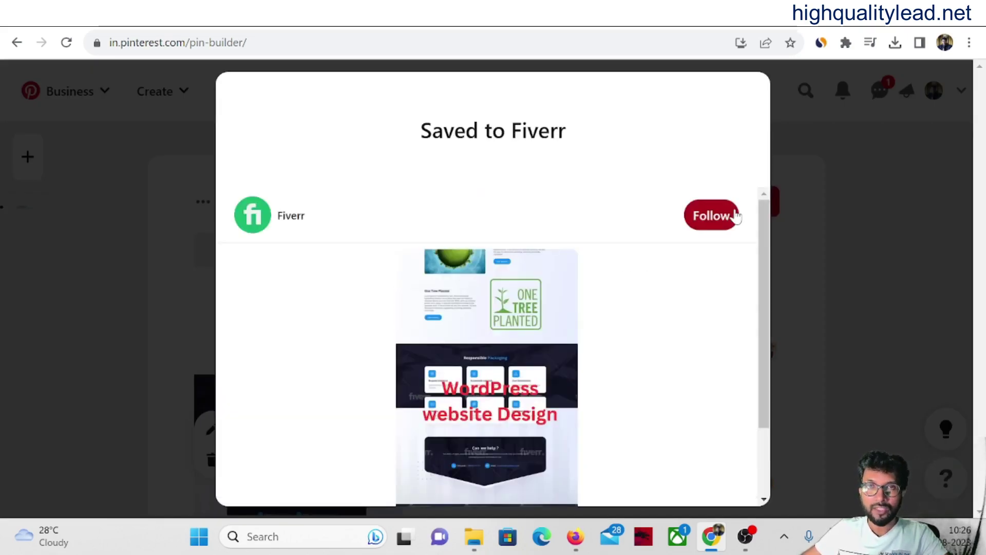
{"action": "left_click", "coordinate": [914, 265]}
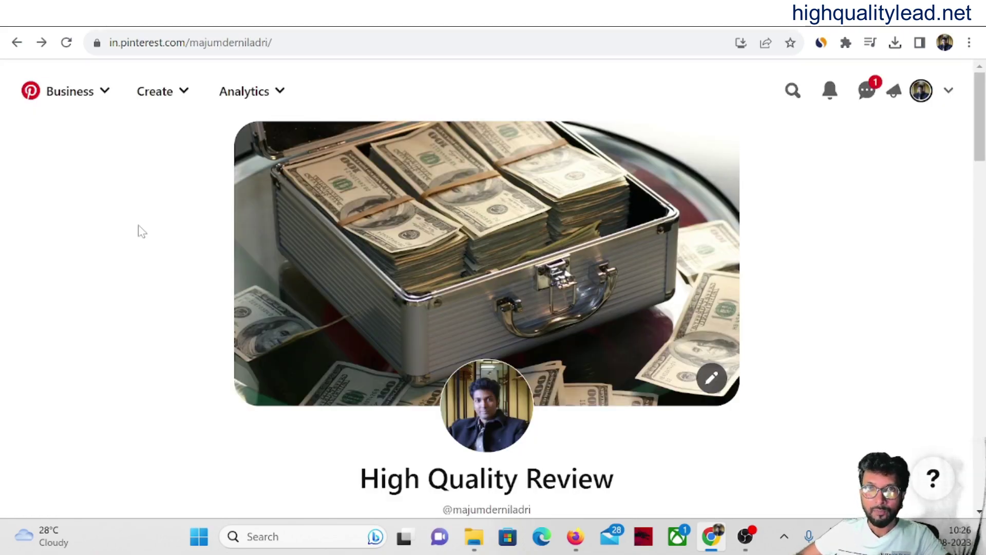
{"action": "scroll", "coordinate": [93, 266], "scroll_direction": "down", "scroll_amount": 10}
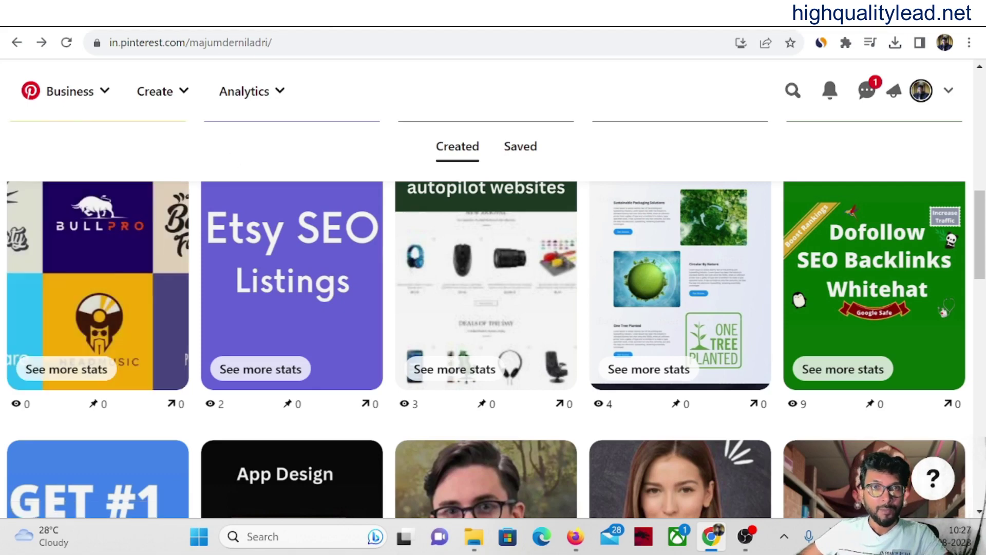
- Switch to Pin Generator and enter the URL of the Shoppers Stop beauty page, shoppersstop.com/beauty/c-B10, as the pin source
{"action": "left_click", "coordinate": [326, 26]}
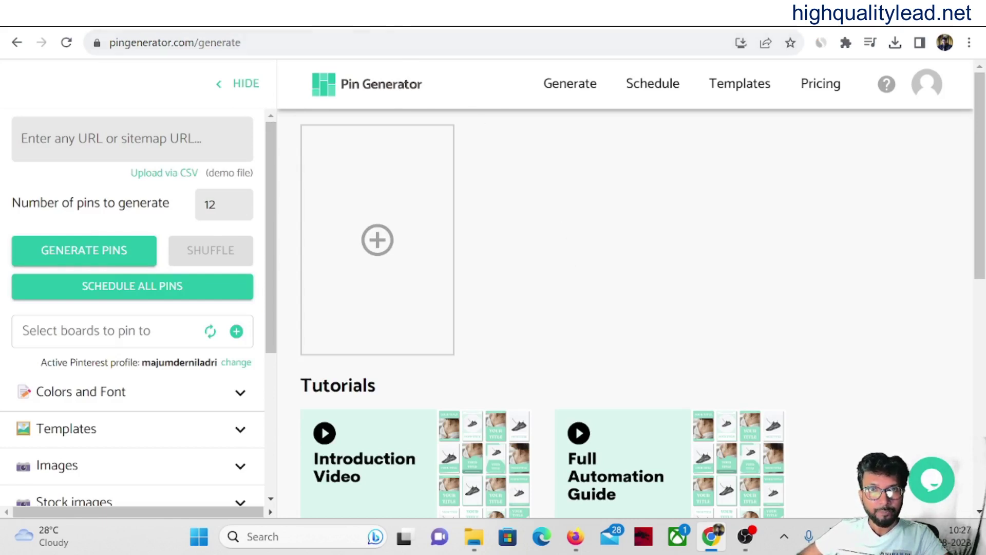
{"action": "mouse_move", "coordinate": [411, 15]}
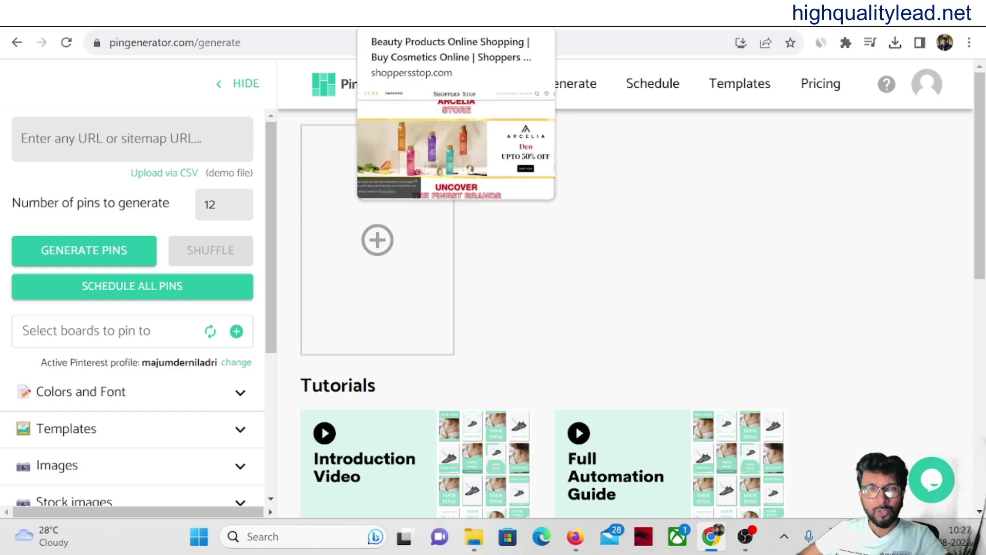
{"action": "left_click", "coordinate": [411, 16]}
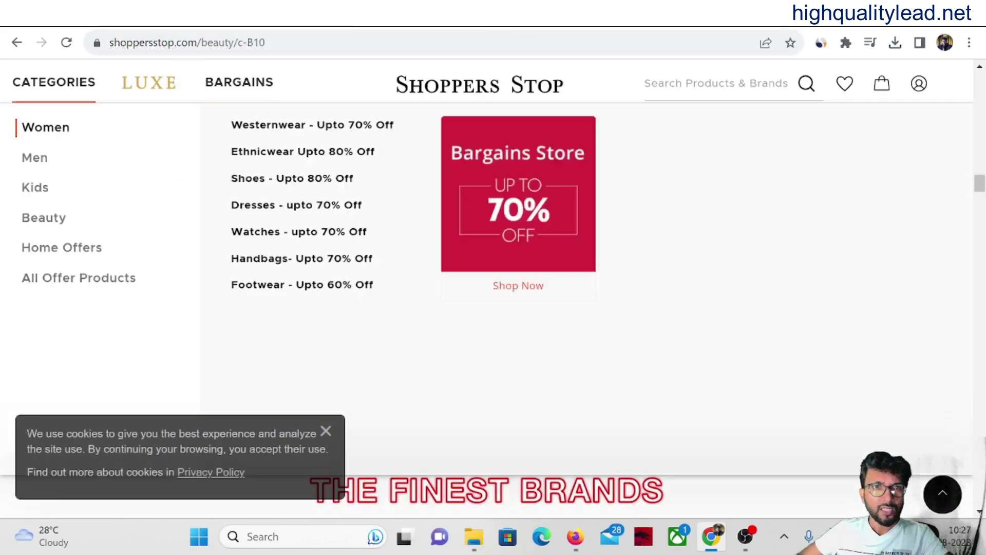
{"action": "left_click", "coordinate": [187, 42]}
{"action": "right_click", "coordinate": [301, 44]}
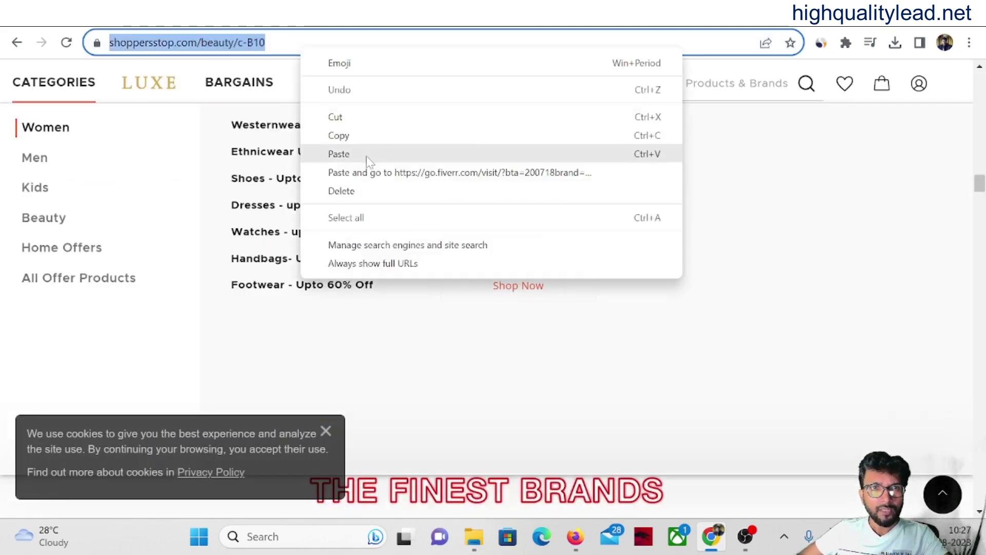
{"action": "left_click", "coordinate": [339, 135]}
{"action": "left_click", "coordinate": [339, 16]}
{"action": "left_click", "coordinate": [102, 137]}
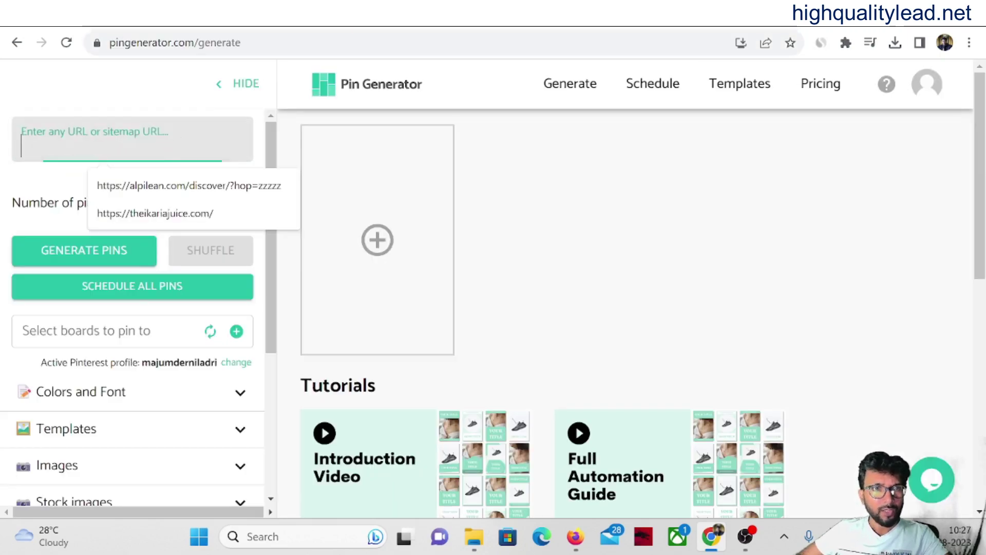
{"action": "key", "text": "ctrl+v"}
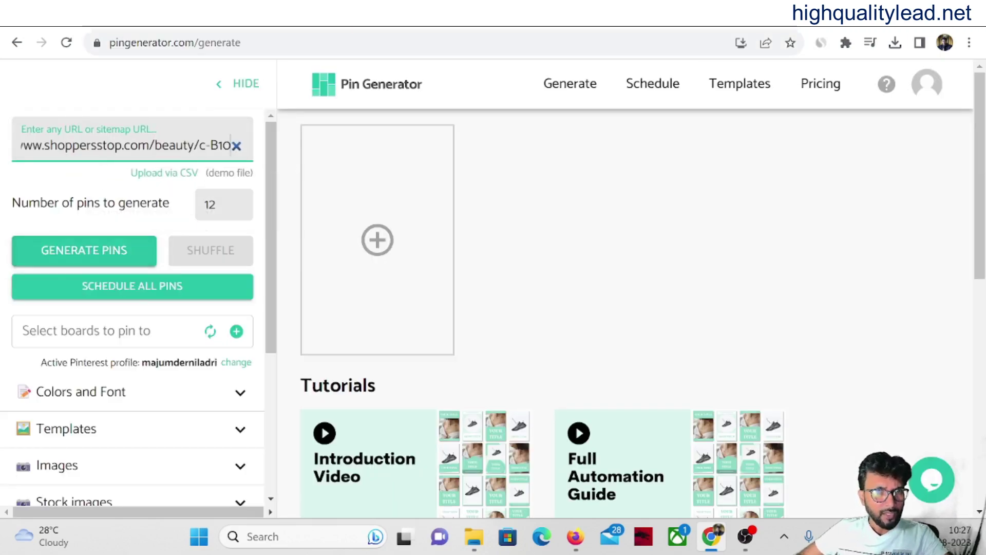
- Set the number of pins to 5 and generate the pins from the Shoppers Stop page
{"action": "left_click_drag", "start_coordinate": [218, 205], "coordinate": [190, 209]}
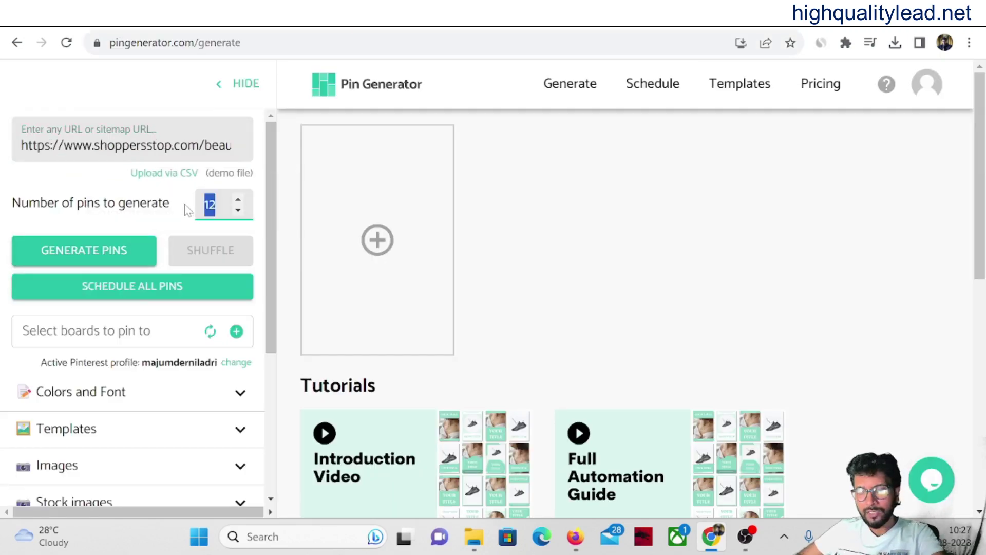
{"action": "type", "text": "5"}
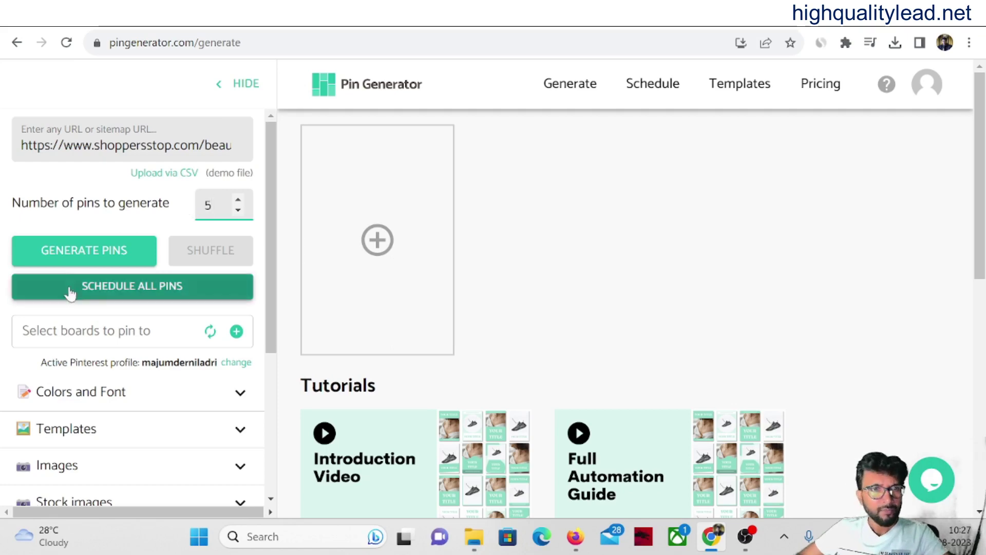
{"action": "left_click", "coordinate": [83, 253]}
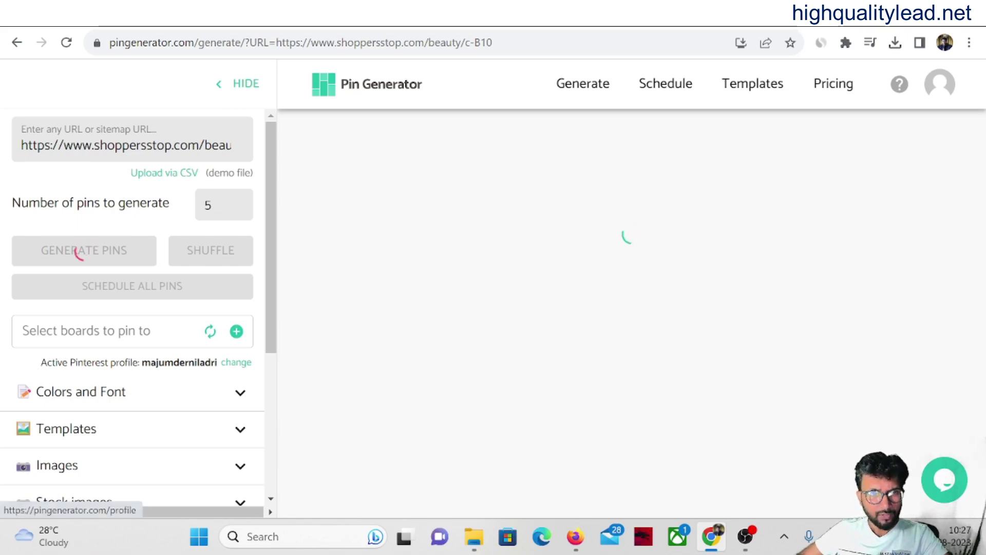
{"action": "left_click_drag", "start_coordinate": [42, 363], "coordinate": [137, 364]}
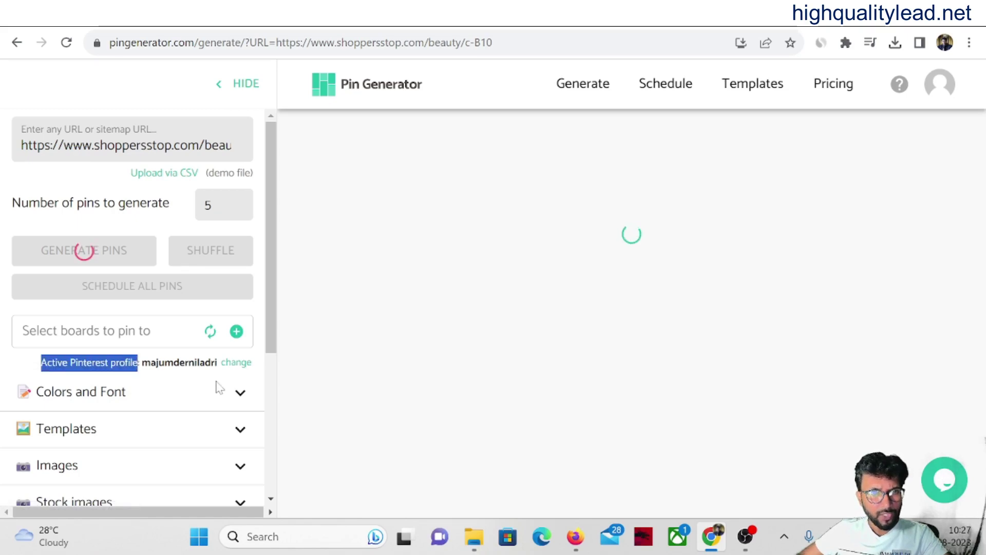
{"action": "left_click", "coordinate": [389, 341]}
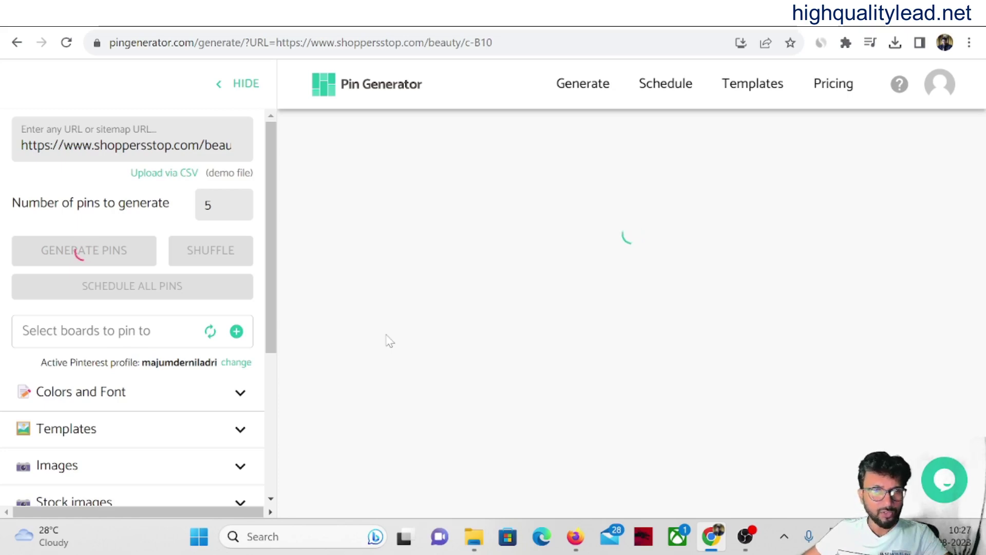
{"action": "scroll", "coordinate": [233, 325], "scroll_direction": "down", "scroll_amount": 1}
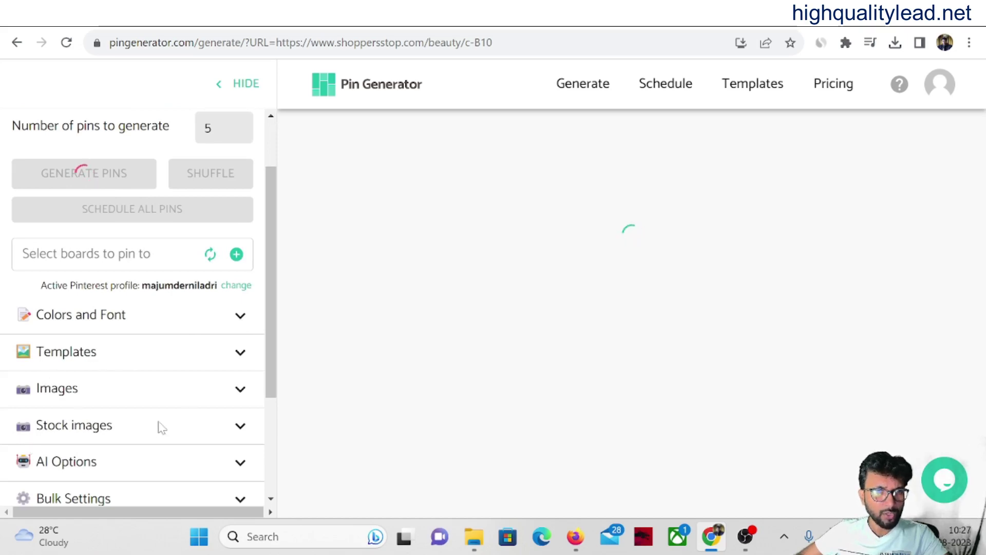
{"action": "scroll", "coordinate": [159, 424], "scroll_direction": "down", "scroll_amount": 2}
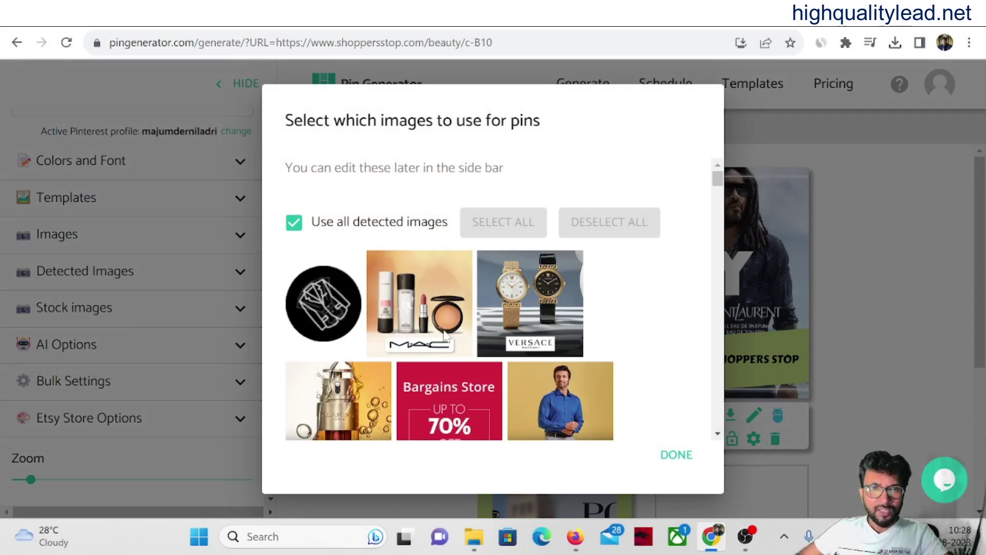
- Turn off using all detected images and select the MAC, Versace watches and man in blue shirt images for the pins
{"action": "scroll", "coordinate": [501, 355], "scroll_direction": "down", "scroll_amount": 4}
{"action": "scroll", "coordinate": [501, 356], "scroll_direction": "down", "scroll_amount": 10}
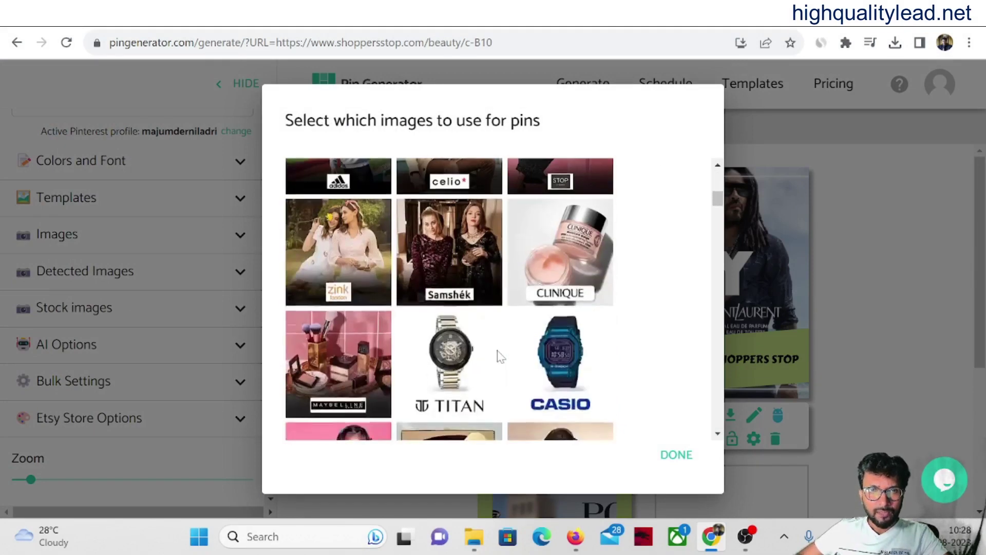
{"action": "scroll", "coordinate": [479, 346], "scroll_direction": "up", "scroll_amount": 15}
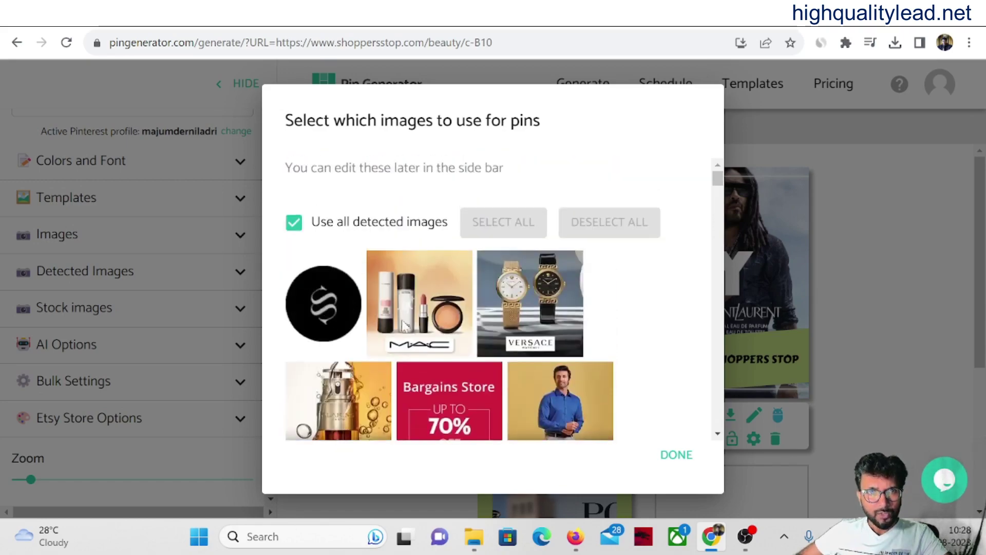
{"action": "left_click", "coordinate": [294, 223]}
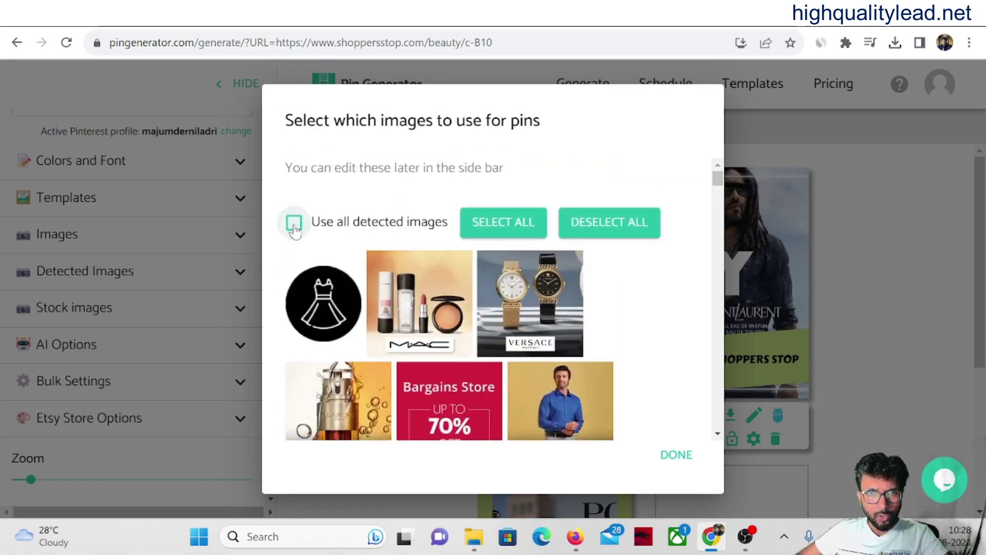
{"action": "left_click", "coordinate": [429, 306]}
{"action": "left_click", "coordinate": [537, 307]}
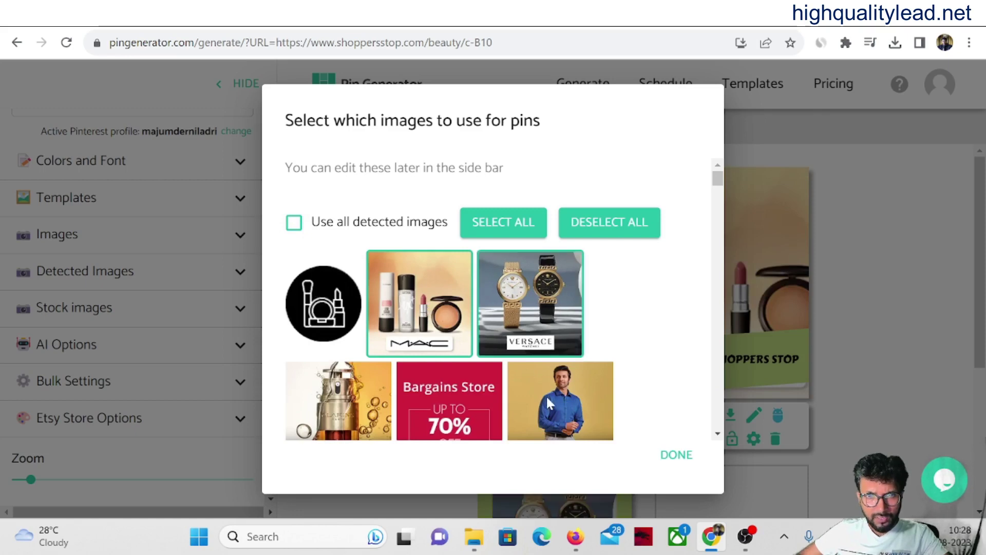
{"action": "left_click", "coordinate": [549, 406]}
- Add the adidas, celio, Clinique, Casio and Maybelline images to the selection and apply it to the pins
{"action": "scroll", "coordinate": [334, 329], "scroll_direction": "down", "scroll_amount": 4}
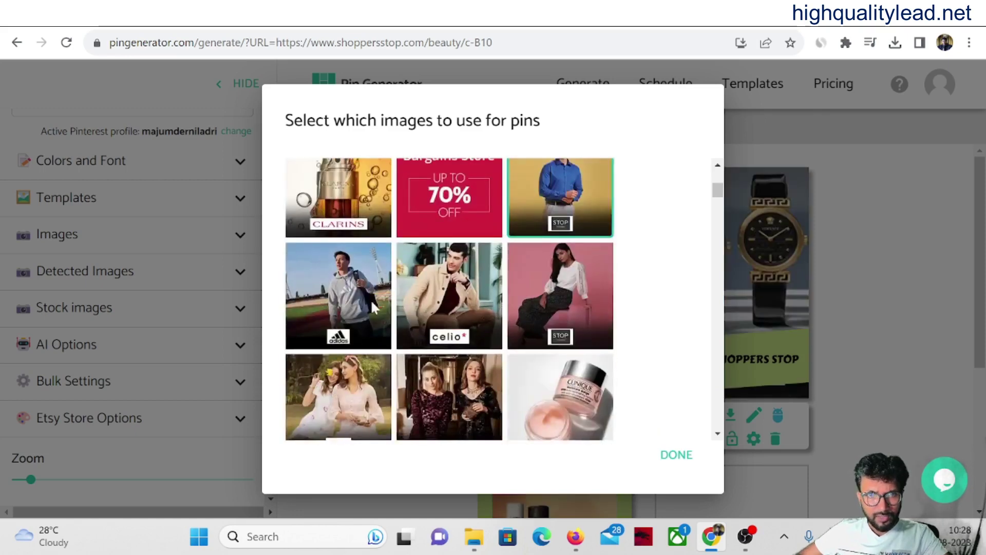
{"action": "left_click", "coordinate": [373, 307]}
{"action": "left_click", "coordinate": [467, 300]}
{"action": "scroll", "coordinate": [467, 300], "scroll_direction": "down", "scroll_amount": 3}
{"action": "left_click", "coordinate": [570, 265]}
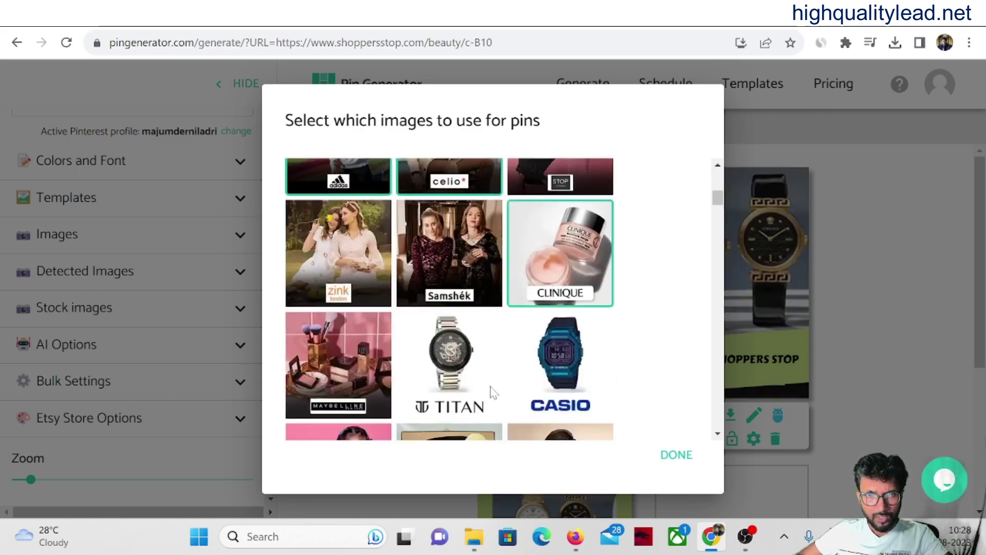
{"action": "left_click", "coordinate": [514, 380]}
{"action": "left_click", "coordinate": [384, 335]}
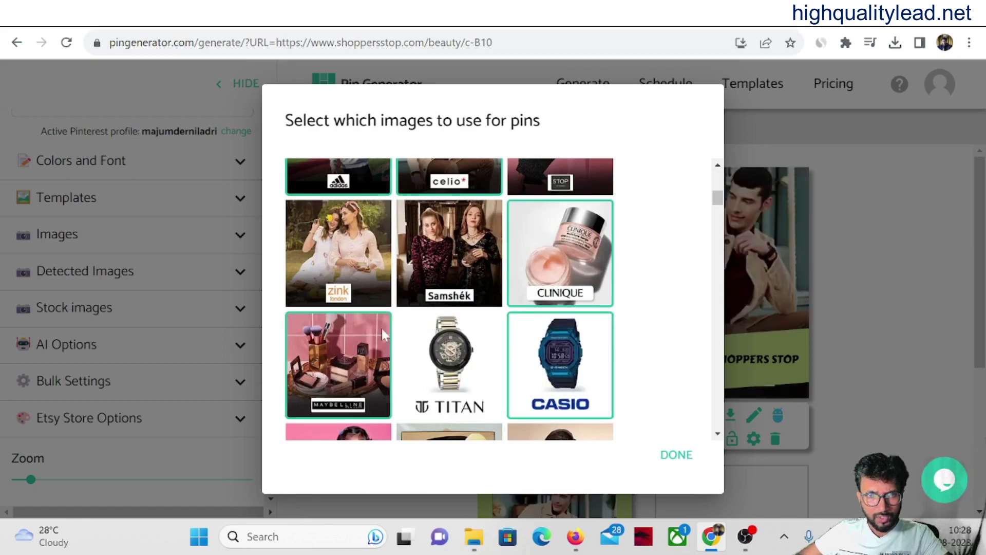
{"action": "left_click", "coordinate": [676, 457]}
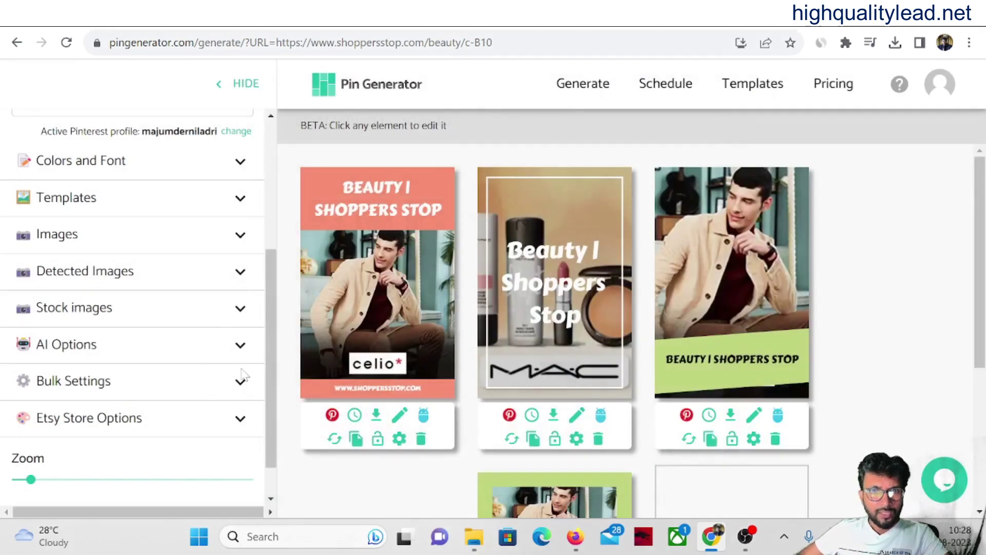
- Review the generated Shoppers Stop pins and expand the Colors and Font settings
{"action": "scroll", "coordinate": [559, 365], "scroll_direction": "down", "scroll_amount": 4}
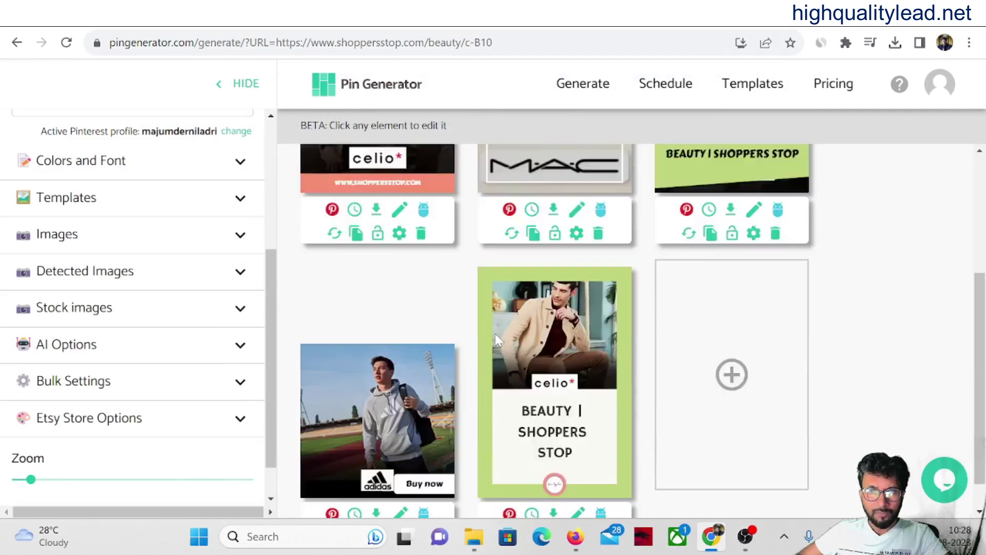
{"action": "scroll", "coordinate": [559, 364], "scroll_direction": "up", "scroll_amount": 4}
{"action": "scroll", "coordinate": [149, 343], "scroll_direction": "up", "scroll_amount": 5}
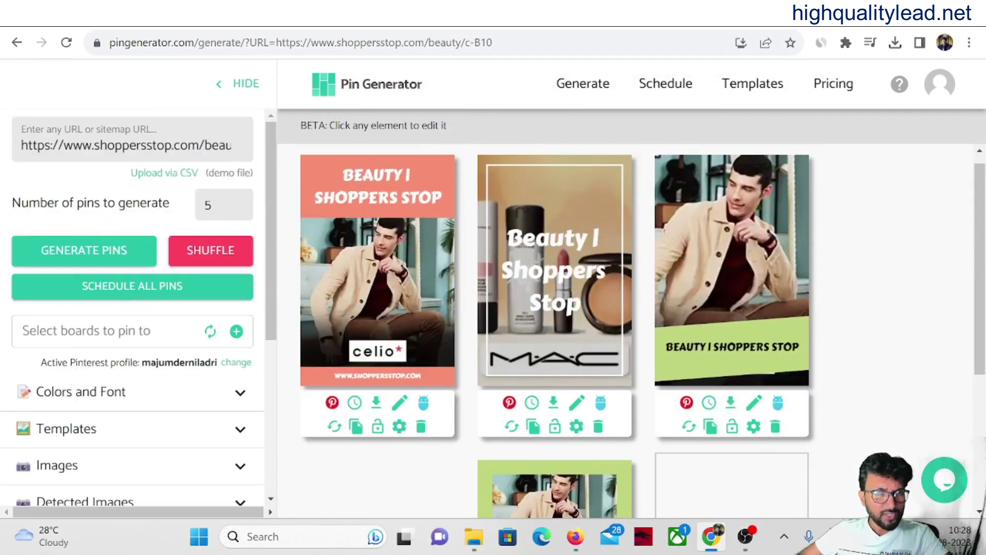
{"action": "scroll", "coordinate": [149, 343], "scroll_direction": "down", "scroll_amount": 3}
{"action": "left_click", "coordinate": [186, 240]}
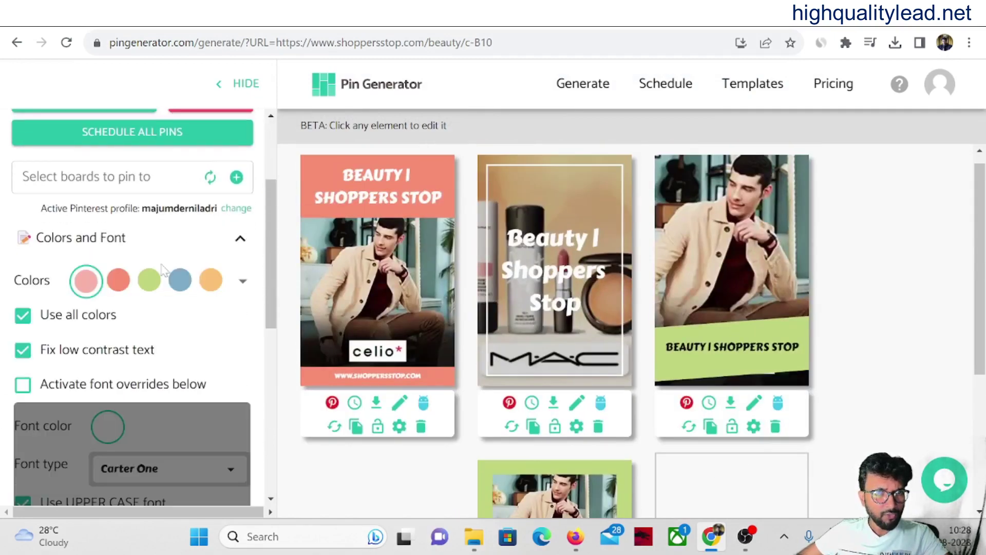
- Change the second pin color to dark red D6380F and the fifth pin color to dark orange
{"action": "left_click", "coordinate": [119, 283]}
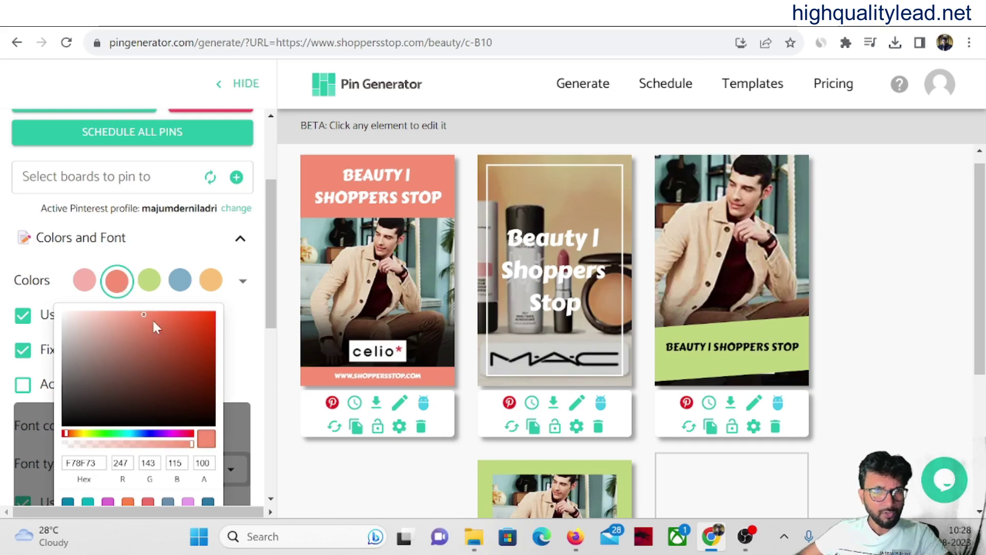
{"action": "left_click", "coordinate": [204, 330]}
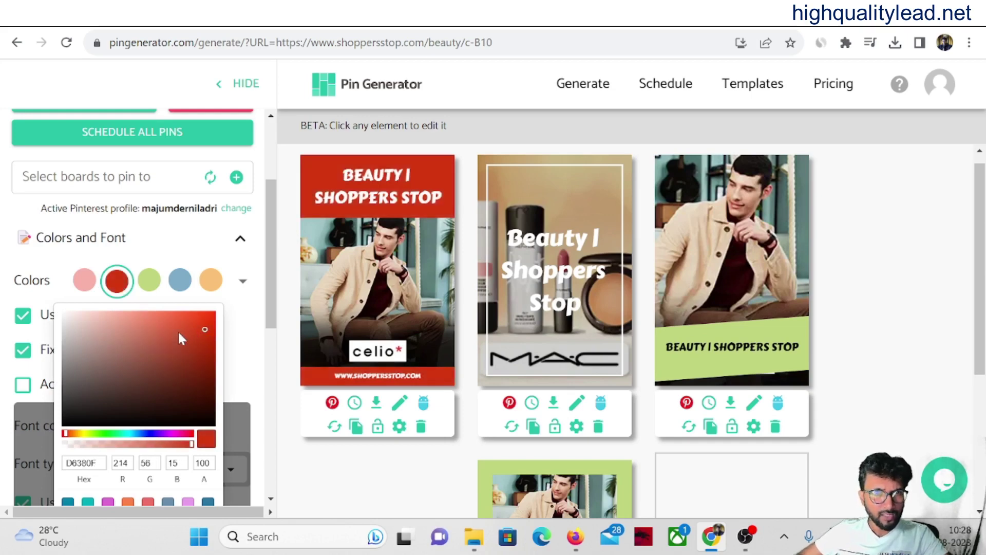
{"action": "left_click", "coordinate": [219, 282]}
{"action": "left_click", "coordinate": [218, 283]}
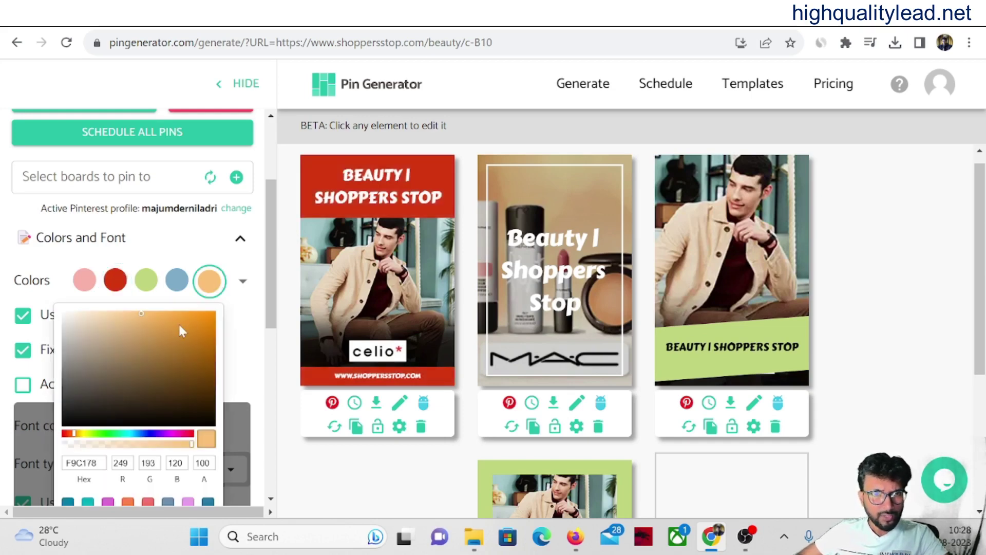
{"action": "left_click", "coordinate": [202, 329]}
{"action": "left_click", "coordinate": [265, 339]}
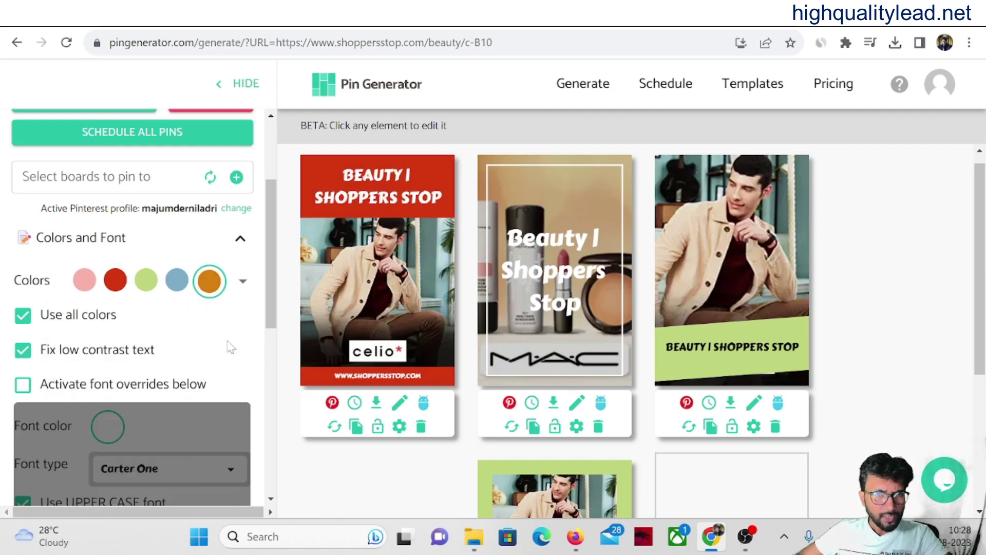
- Examine the font override and template settings, including the Your Templates section
{"action": "scroll", "coordinate": [103, 362], "scroll_direction": "down", "scroll_amount": 4}
{"action": "scroll", "coordinate": [118, 361], "scroll_direction": "down", "scroll_amount": 3}
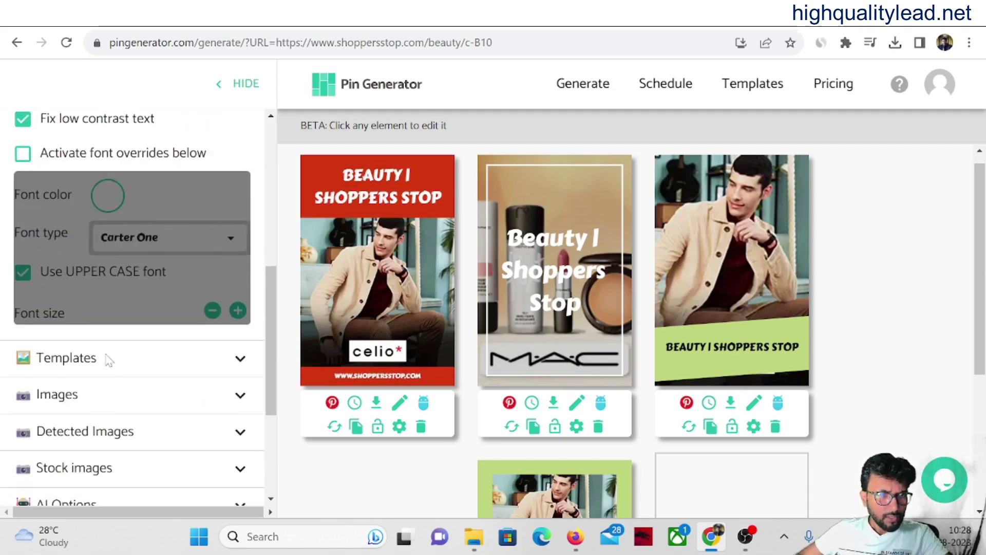
{"action": "left_click", "coordinate": [134, 281]}
{"action": "scroll", "coordinate": [118, 333], "scroll_direction": "down", "scroll_amount": 3}
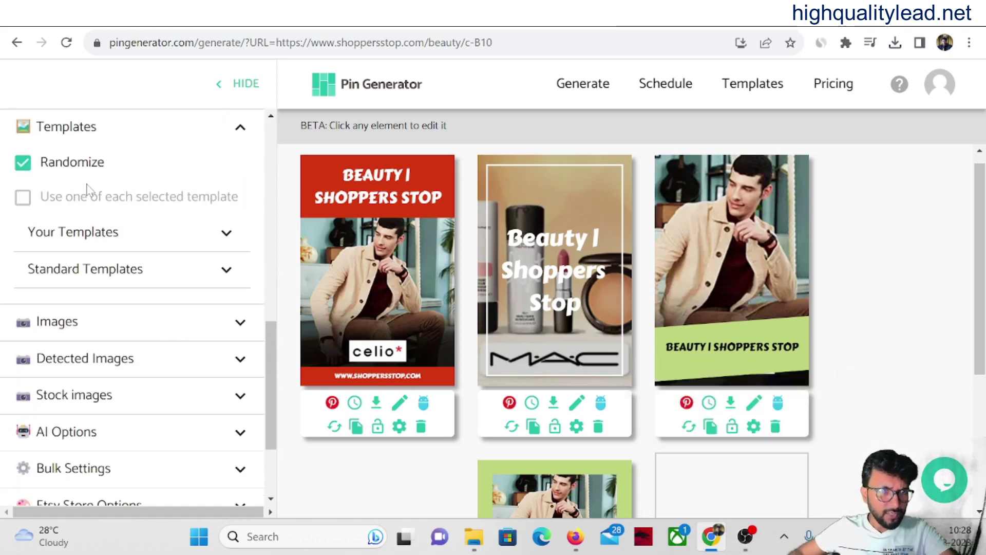
{"action": "left_click", "coordinate": [228, 235]}
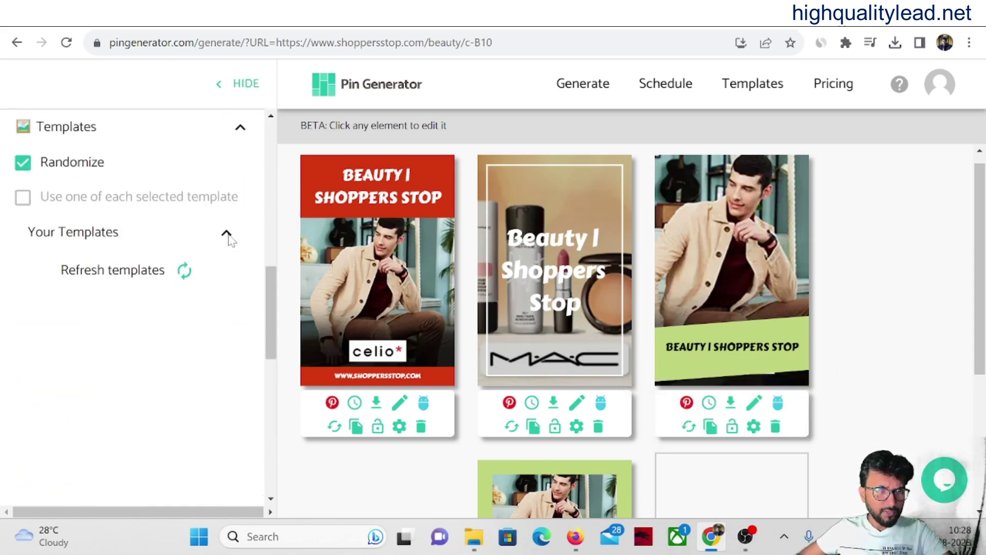
{"action": "left_click", "coordinate": [228, 235]}
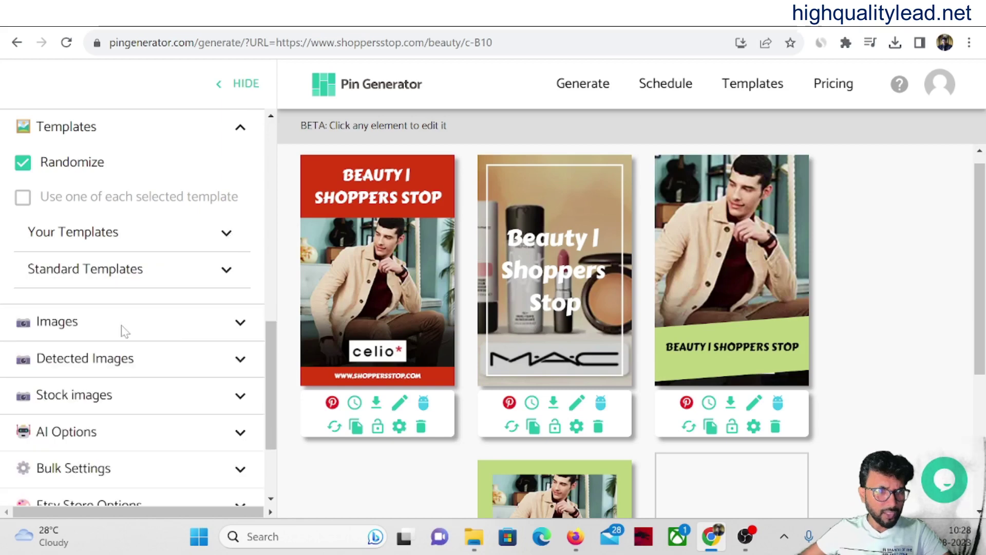
- Examine the Images, Detected Images and Stock images settings for the generated pins
{"action": "left_click", "coordinate": [239, 323]}
{"action": "scroll", "coordinate": [200, 288], "scroll_direction": "down", "scroll_amount": 5}
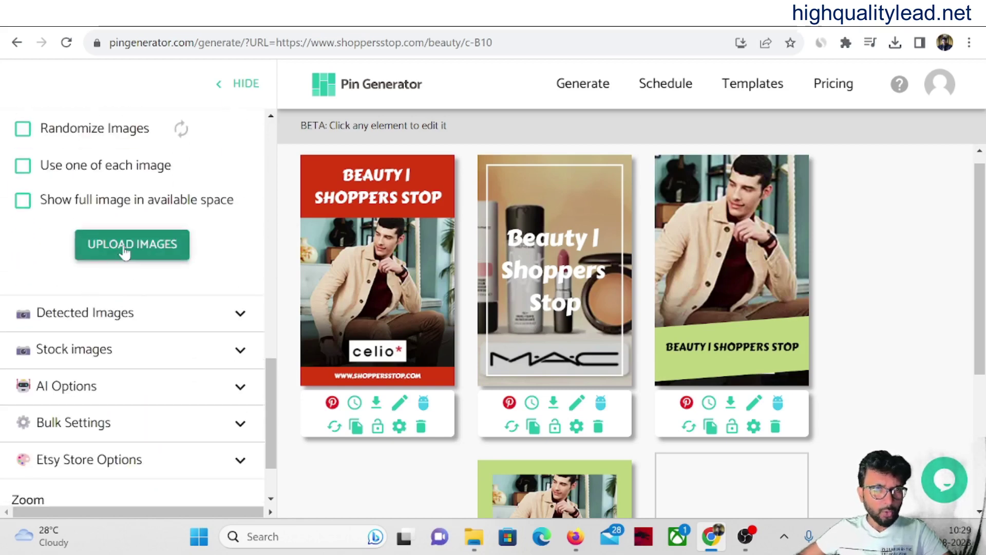
{"action": "left_click", "coordinate": [240, 314]}
{"action": "scroll", "coordinate": [241, 308], "scroll_direction": "down", "scroll_amount": 4}
{"action": "scroll", "coordinate": [231, 267], "scroll_direction": "up", "scroll_amount": 3}
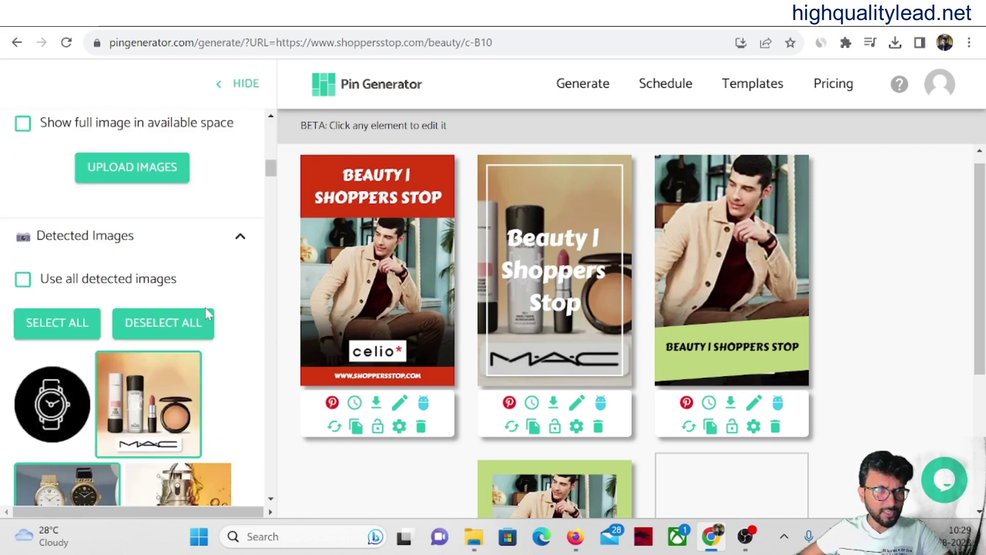
{"action": "left_click", "coordinate": [240, 238]}
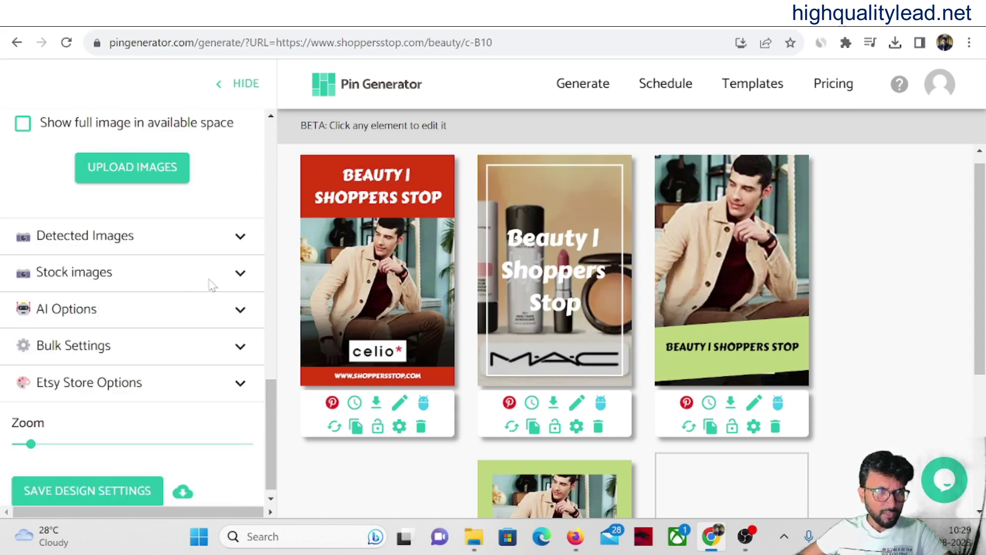
{"action": "left_click", "coordinate": [241, 278]}
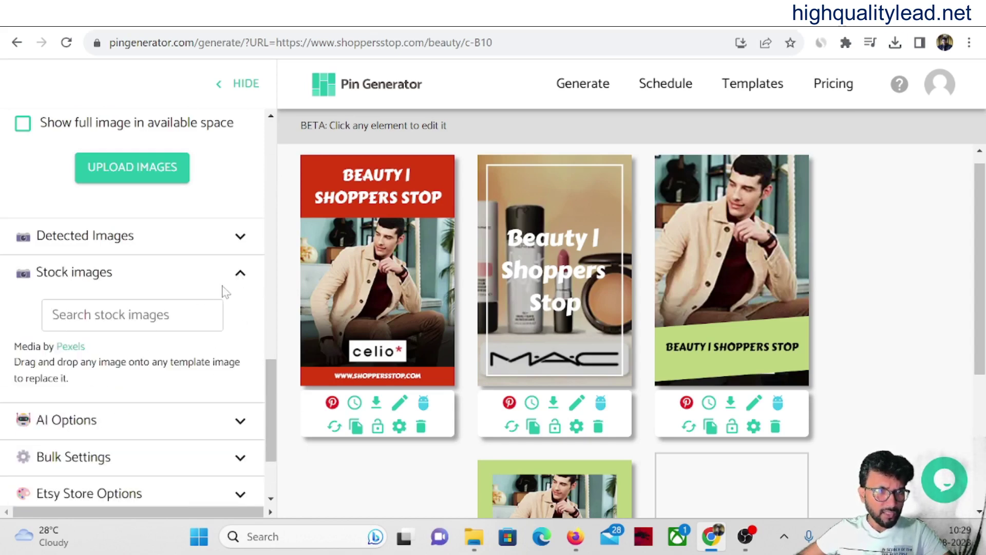
{"action": "left_click", "coordinate": [219, 306]}
{"action": "left_click", "coordinate": [241, 278]}
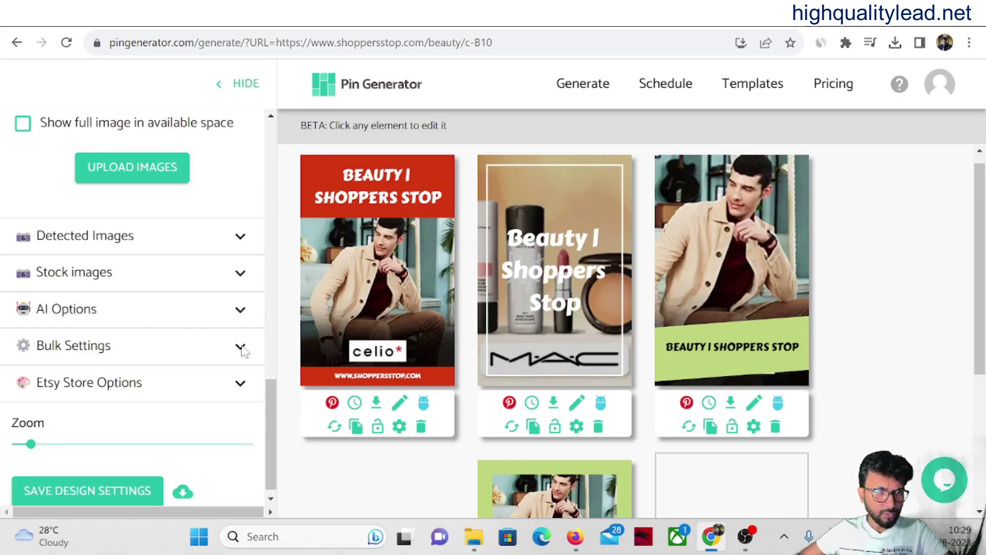
{"action": "scroll", "coordinate": [177, 382], "scroll_direction": "up", "scroll_amount": 7}
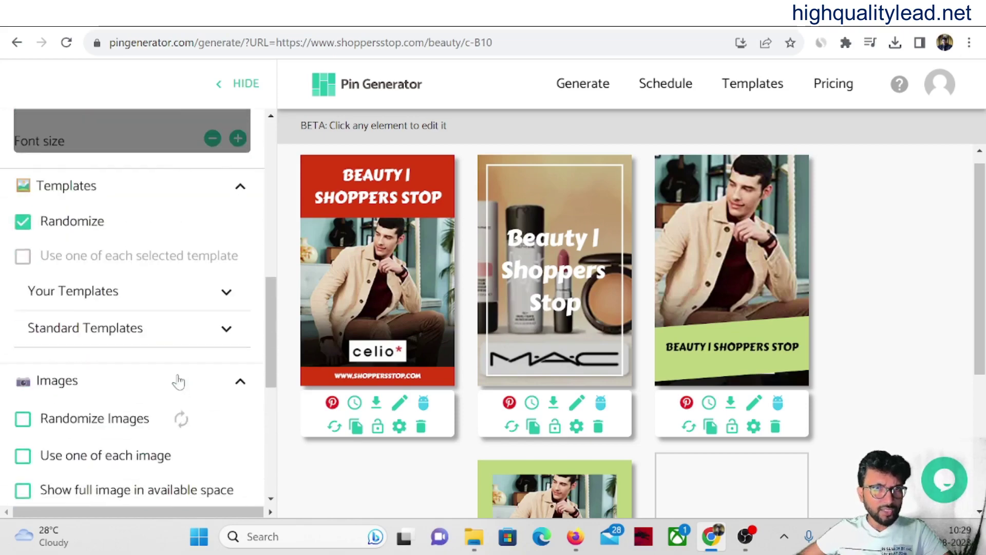
{"action": "scroll", "coordinate": [178, 381], "scroll_direction": "up", "scroll_amount": 10}
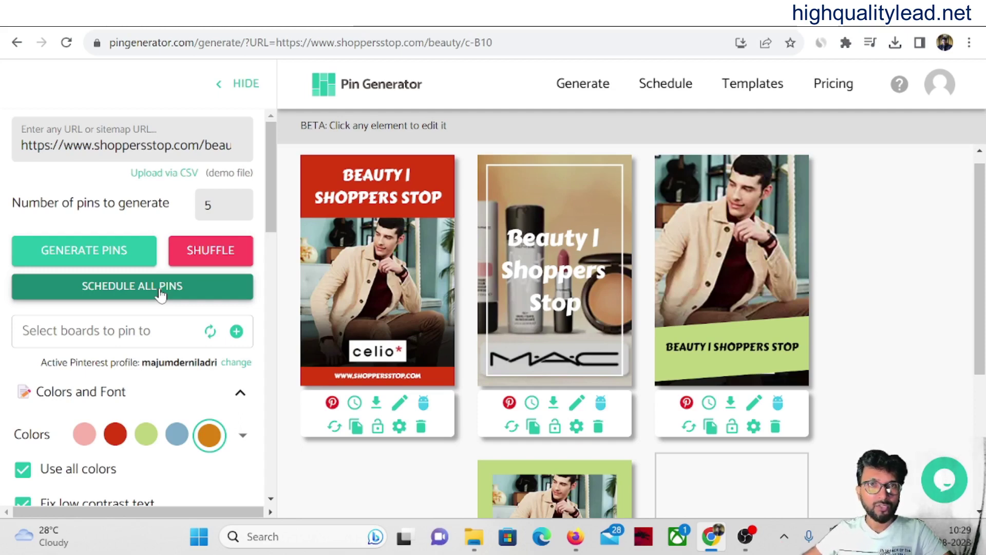
- Open the Pin Generator pricing page separately, compare the Starter, Pro and Agency plans, and return to the generated pins
{"action": "right_click", "coordinate": [824, 84]}
{"action": "left_click", "coordinate": [706, 95]}
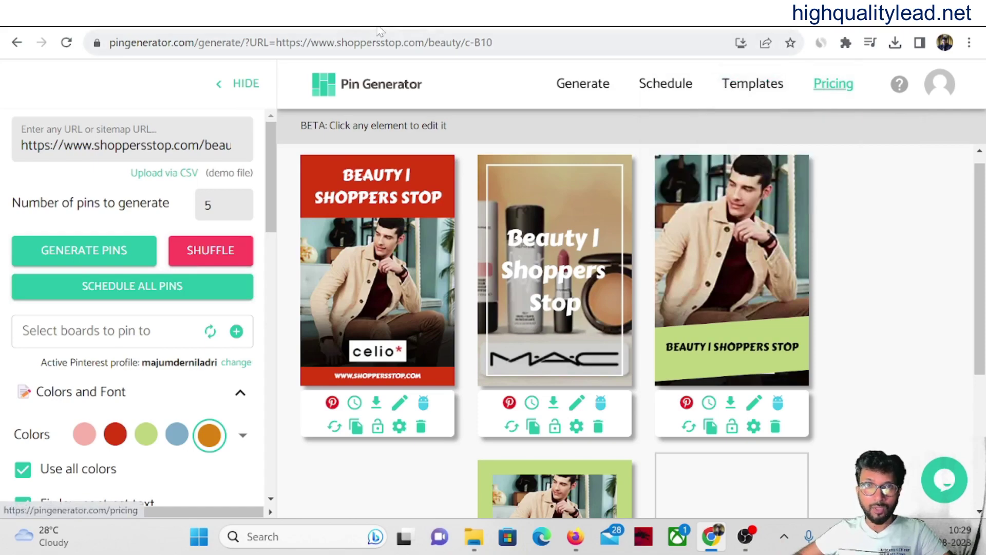
{"action": "left_click", "coordinate": [354, 25]}
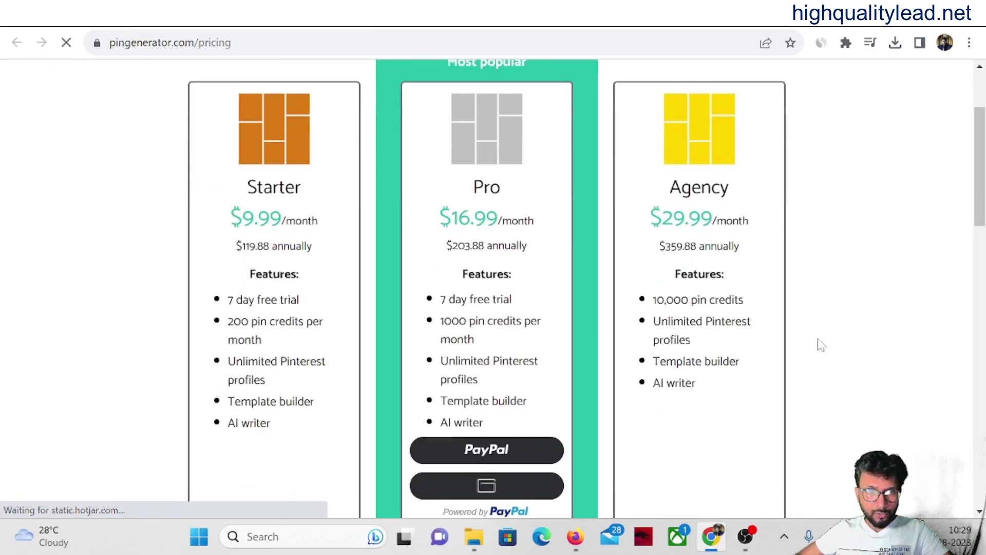
{"action": "scroll", "coordinate": [818, 344], "scroll_direction": "down", "scroll_amount": 3}
{"action": "scroll", "coordinate": [493, 288], "scroll_direction": "up", "scroll_amount": 3}
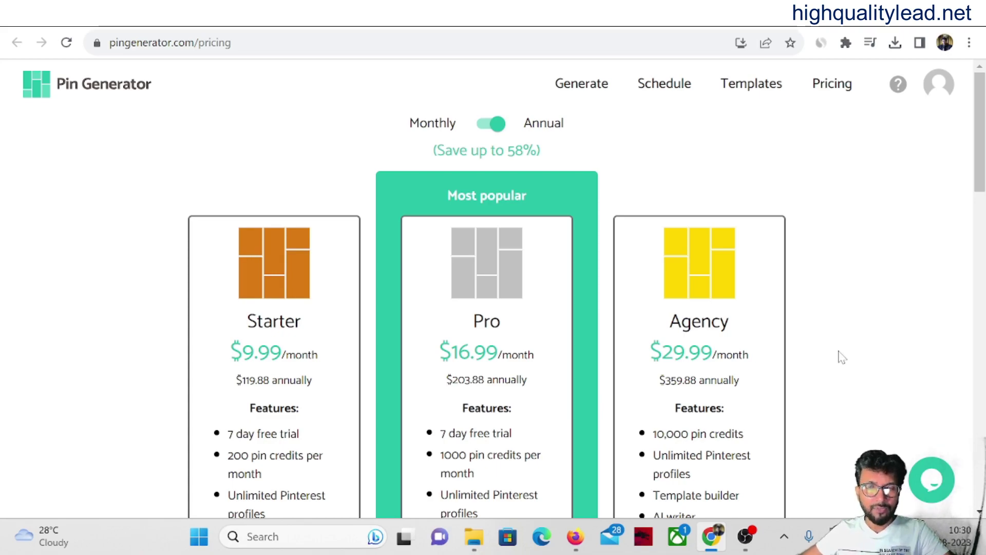
{"action": "scroll", "coordinate": [835, 356], "scroll_direction": "down", "scroll_amount": 6}
{"action": "scroll", "coordinate": [834, 355], "scroll_direction": "up", "scroll_amount": 6}
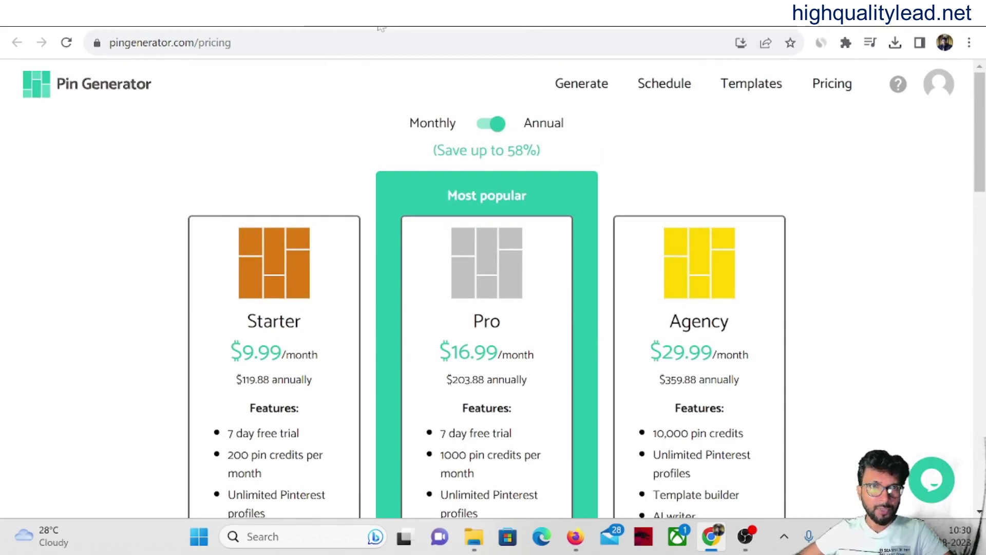
{"action": "left_click", "coordinate": [354, 13]}
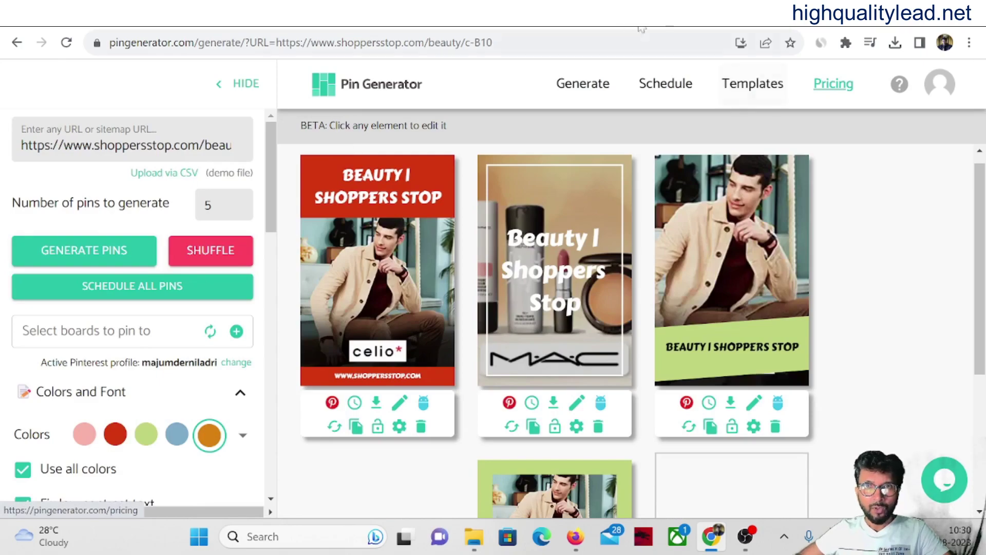
- Switch to the Fiverr Business website development page and copy its URL
{"action": "left_click", "coordinate": [554, 30]}
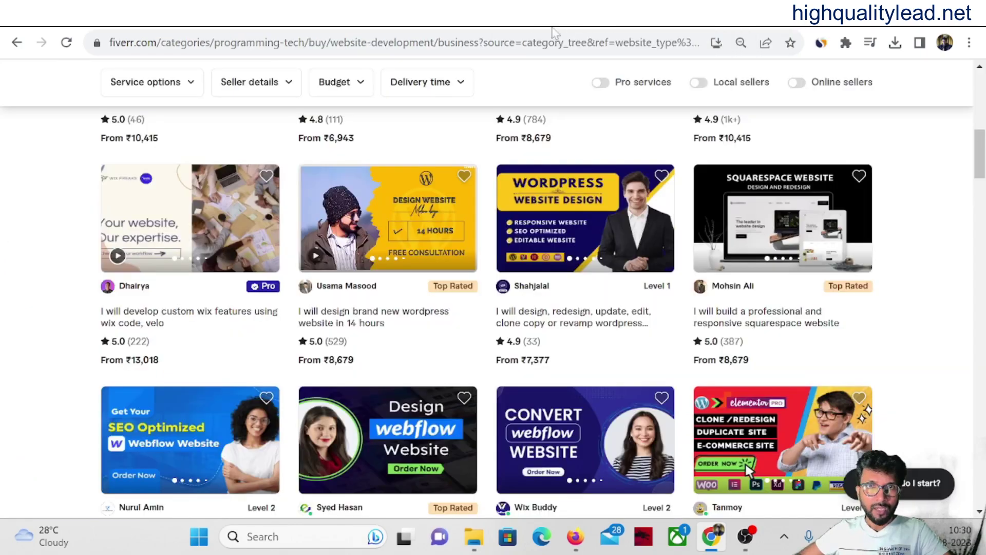
{"action": "scroll", "coordinate": [503, 252], "scroll_direction": "up", "scroll_amount": 10}
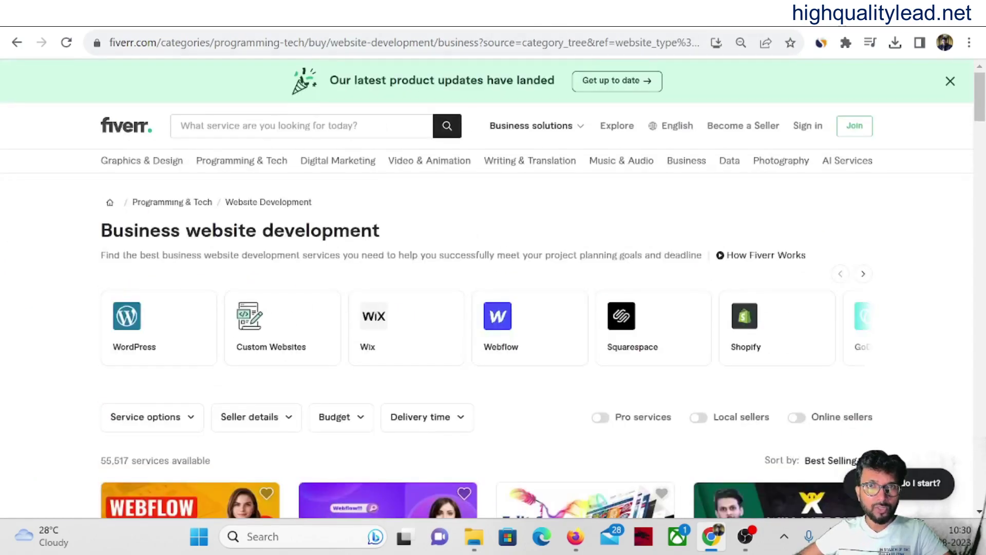
{"action": "scroll", "coordinate": [430, 361], "scroll_direction": "down", "scroll_amount": 8}
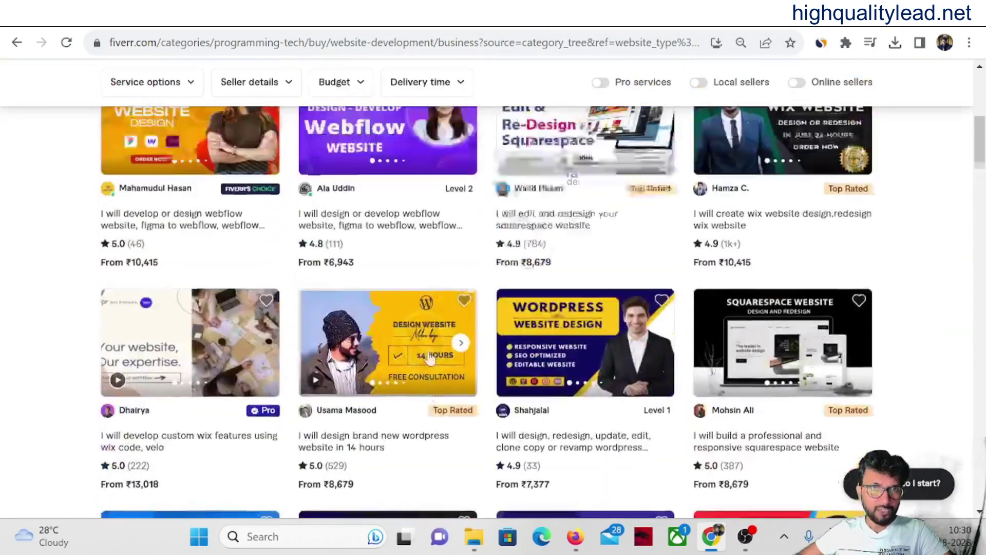
{"action": "scroll", "coordinate": [430, 361], "scroll_direction": "up", "scroll_amount": 10}
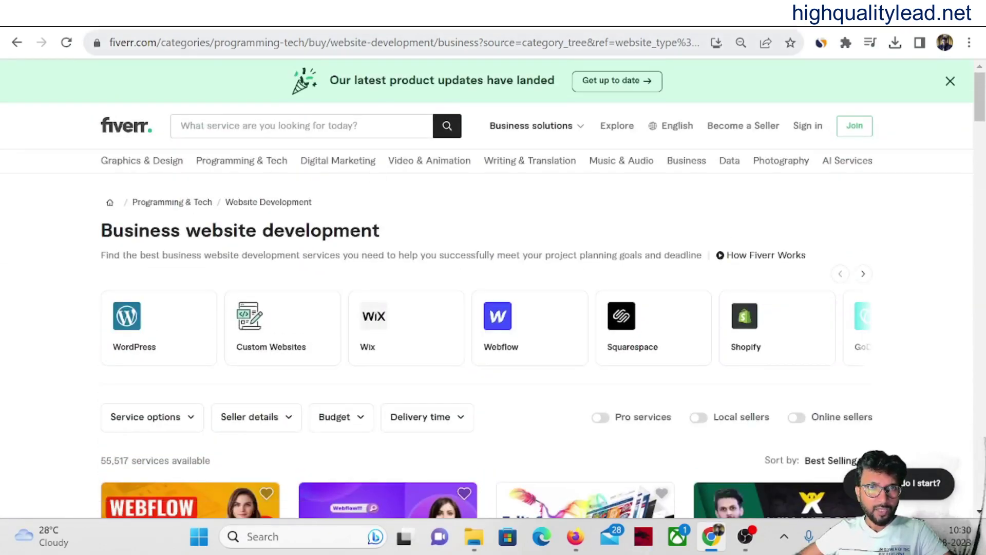
{"action": "left_click", "coordinate": [319, 41]}
{"action": "right_click", "coordinate": [317, 41]}
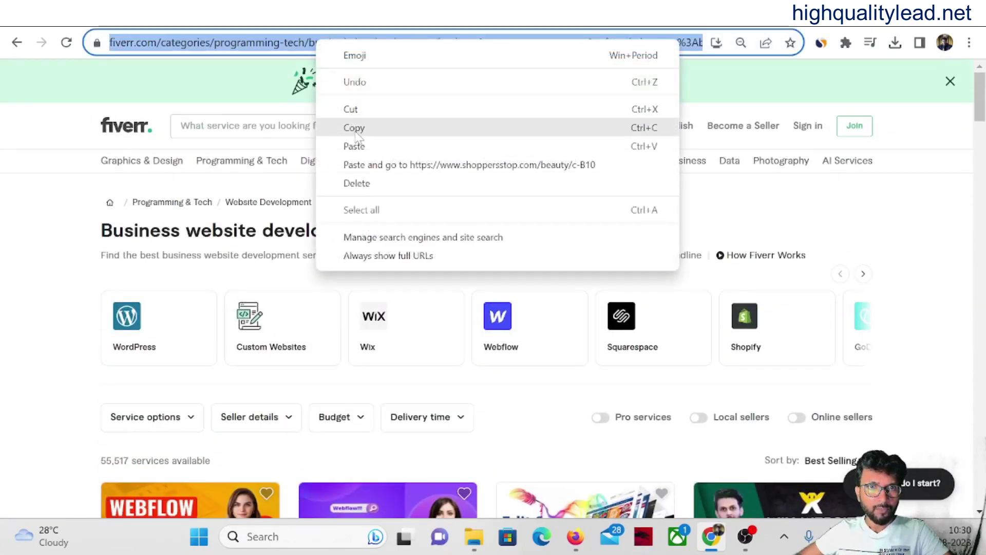
{"action": "left_click", "coordinate": [354, 128]}
- Replace the source URL in Pin Generator with the copied Fiverr category link and generate 5 pins from it
{"action": "key", "text": "ctrl+Tab"}
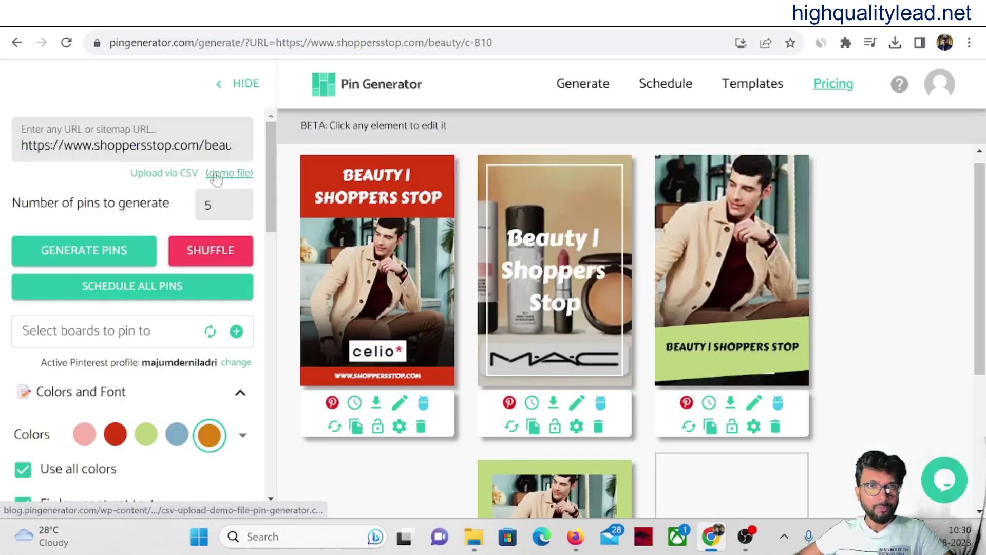
{"action": "left_click", "coordinate": [238, 146]}
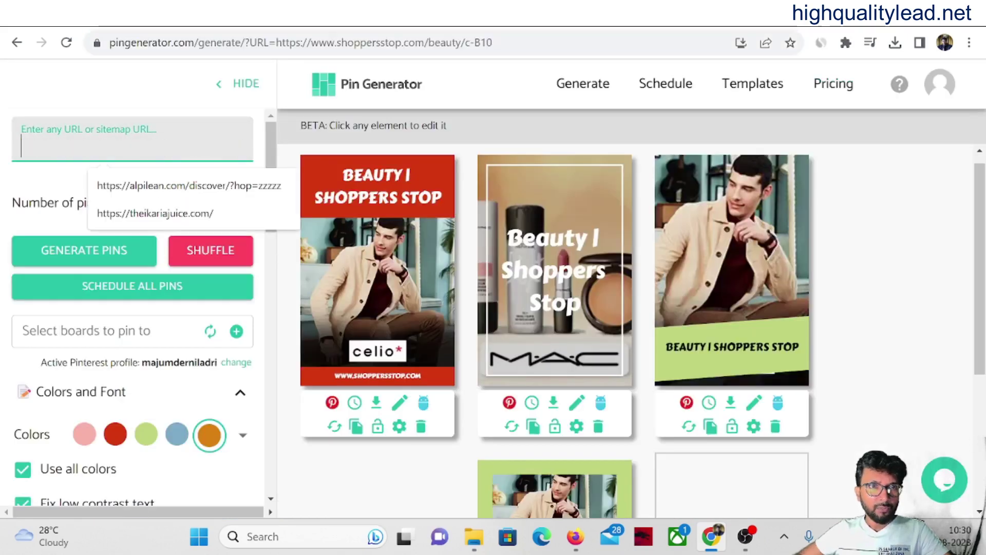
{"action": "key", "text": "ctrl+v"}
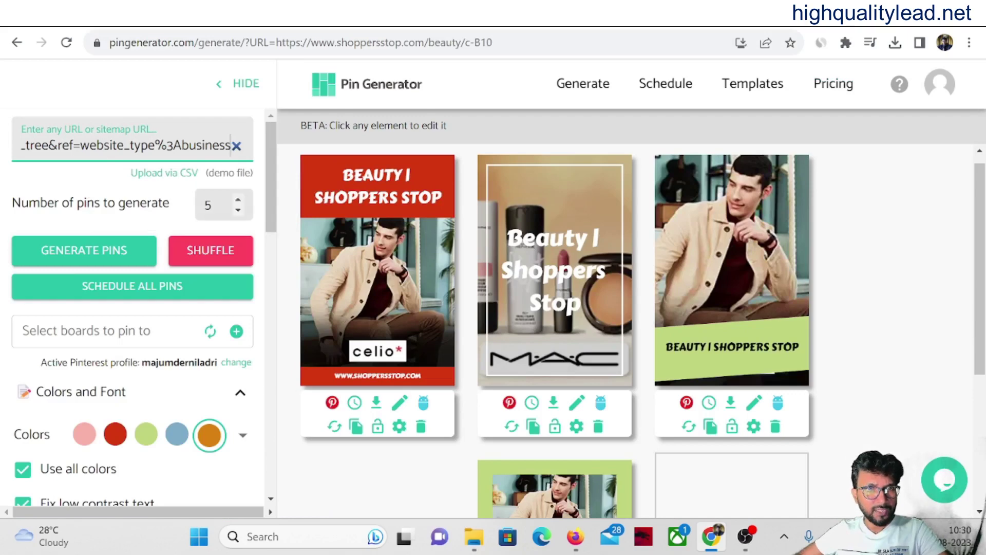
{"action": "left_click", "coordinate": [82, 250]}
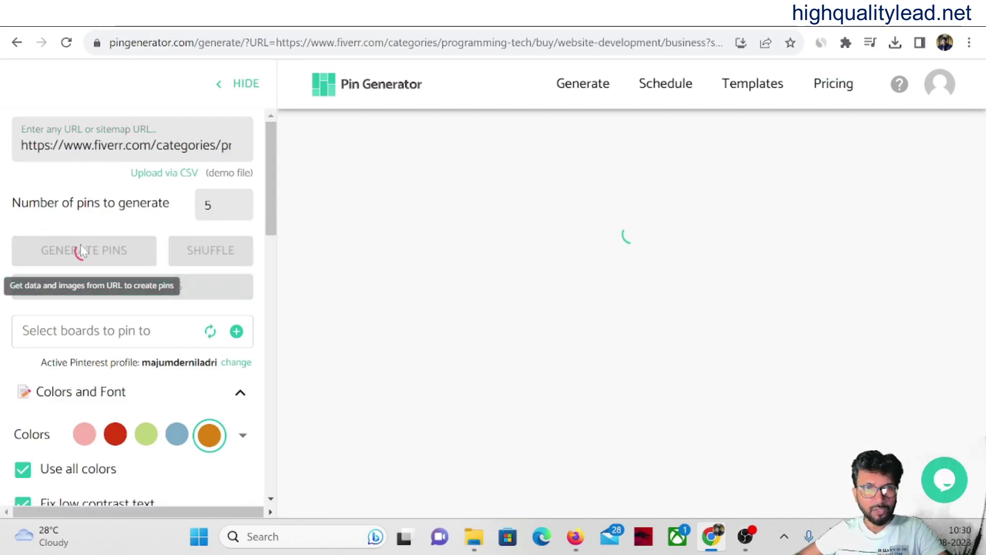
{"action": "key", "text": "ctrl+Tab"}
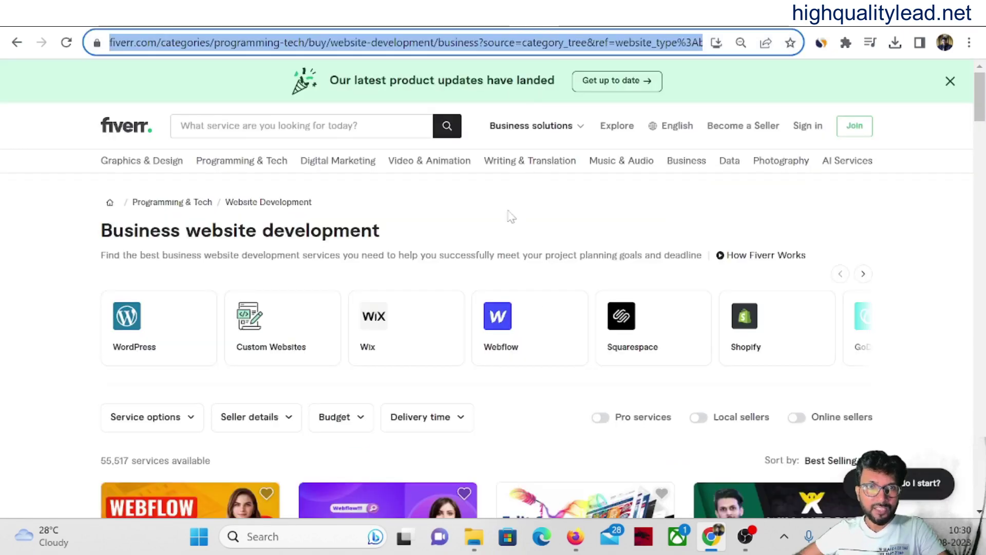
{"action": "scroll", "coordinate": [534, 277], "scroll_direction": "down", "scroll_amount": 5}
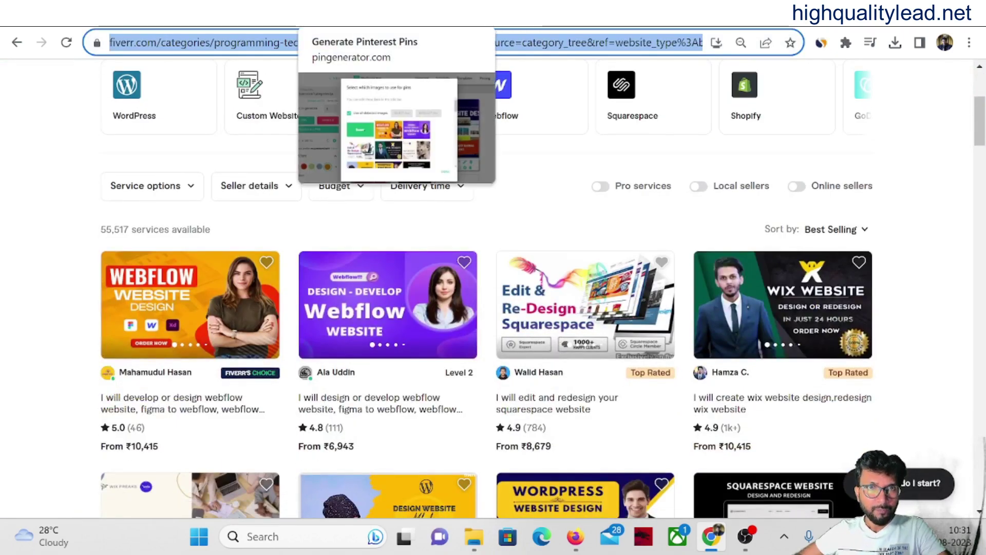
- Limit the pin images to the first two Webflow gigs, Squarespace redesign, Wix website and "Your website, Our expertise" images, and apply the selection
{"action": "left_click", "coordinate": [324, 20]}
{"action": "scroll", "coordinate": [653, 317], "scroll_direction": "down", "scroll_amount": 7}
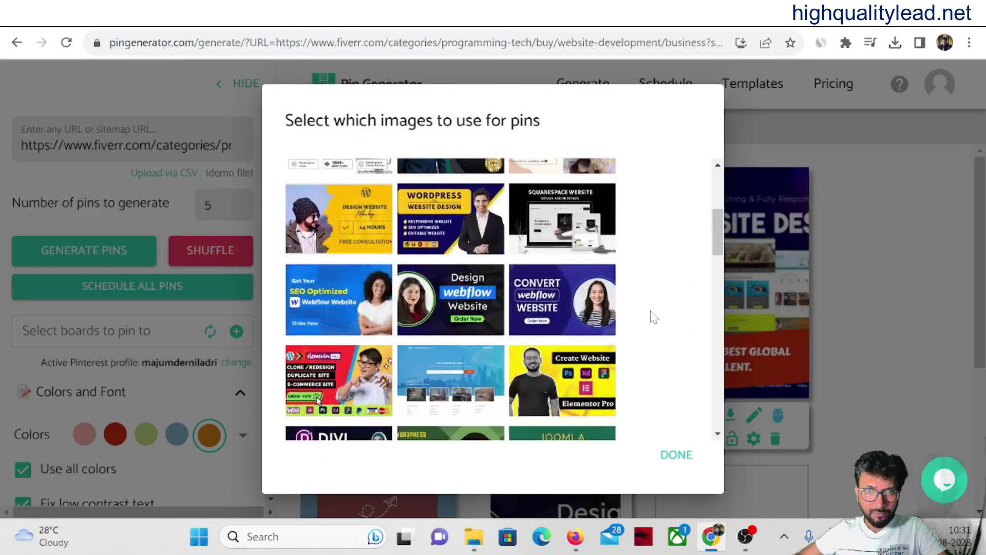
{"action": "scroll", "coordinate": [654, 317], "scroll_direction": "up", "scroll_amount": 7}
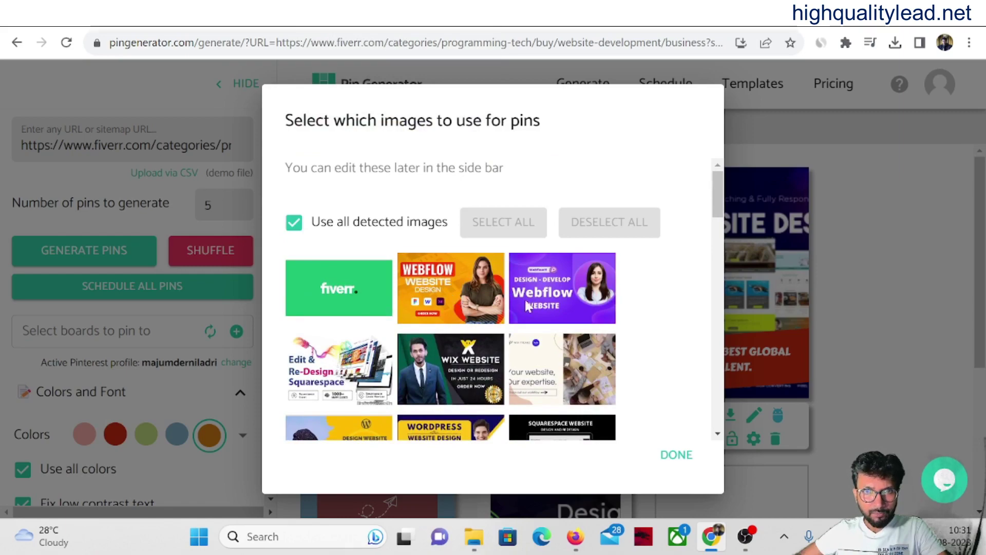
{"action": "left_click", "coordinate": [528, 307]}
{"action": "left_click", "coordinate": [343, 377]}
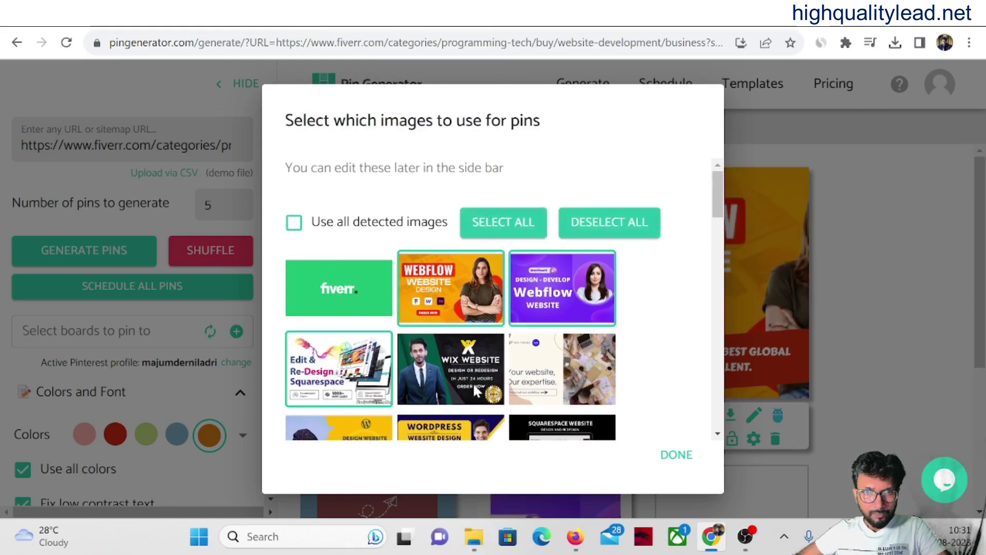
{"action": "left_click", "coordinate": [472, 393]}
{"action": "left_click", "coordinate": [577, 385]}
{"action": "left_click", "coordinate": [674, 456]}
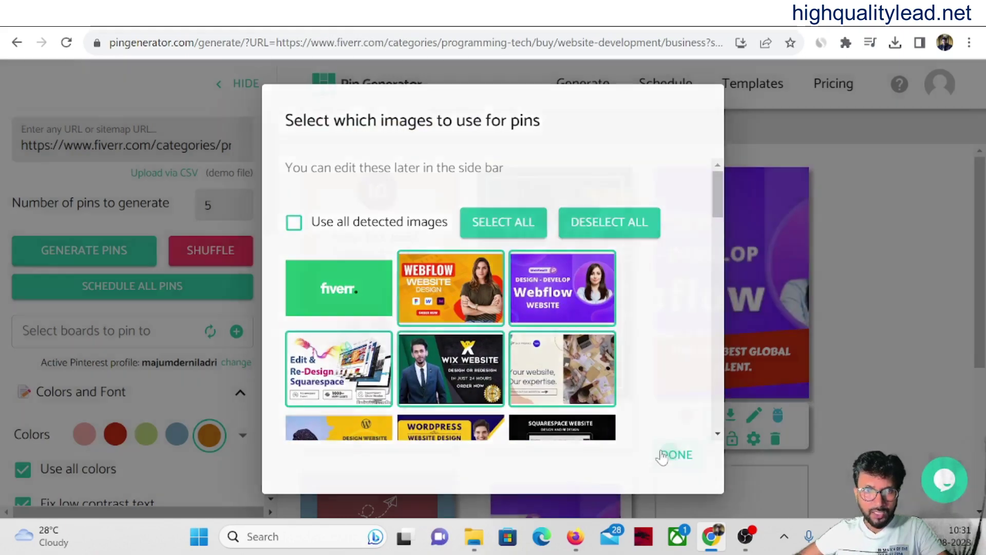